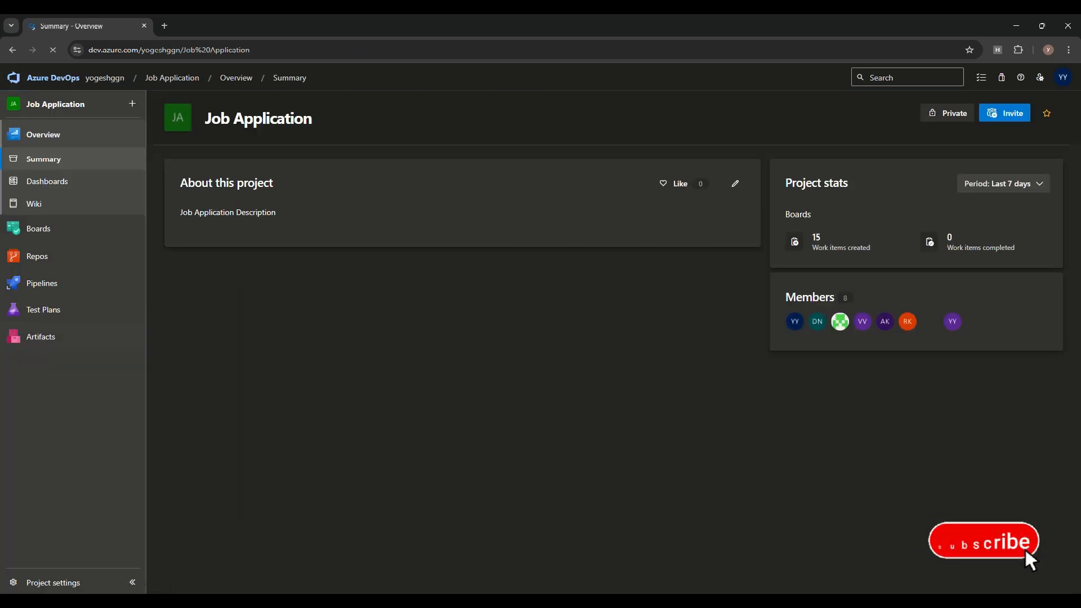
- Open the task "Backend: Implement login API endpoints" from the project's work items and examine its Ticket Detail group and TicketId field
mouse_move(38, 228)
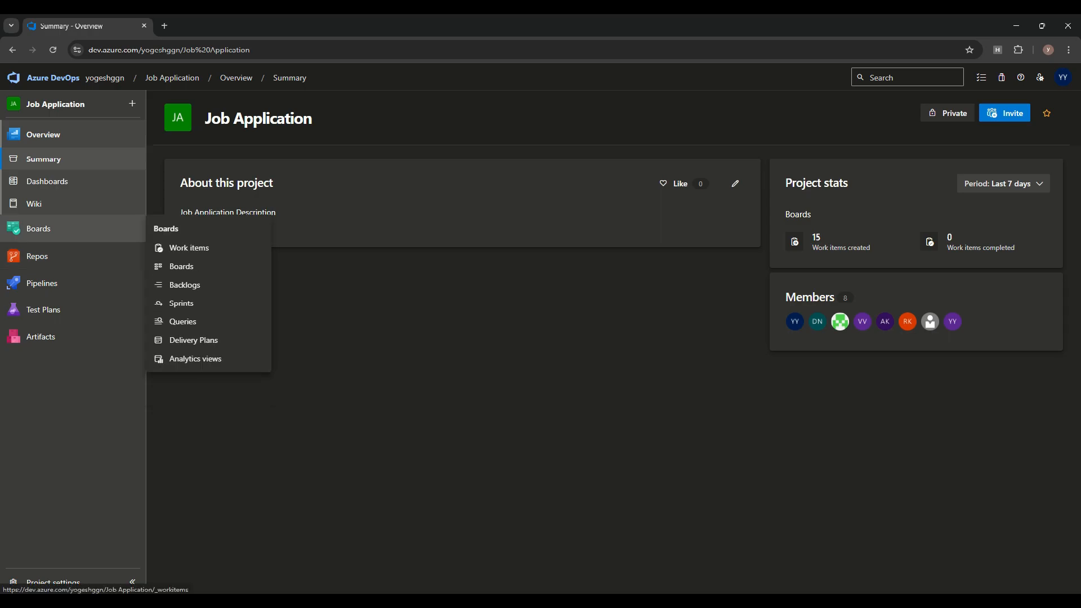
left_click(190, 248)
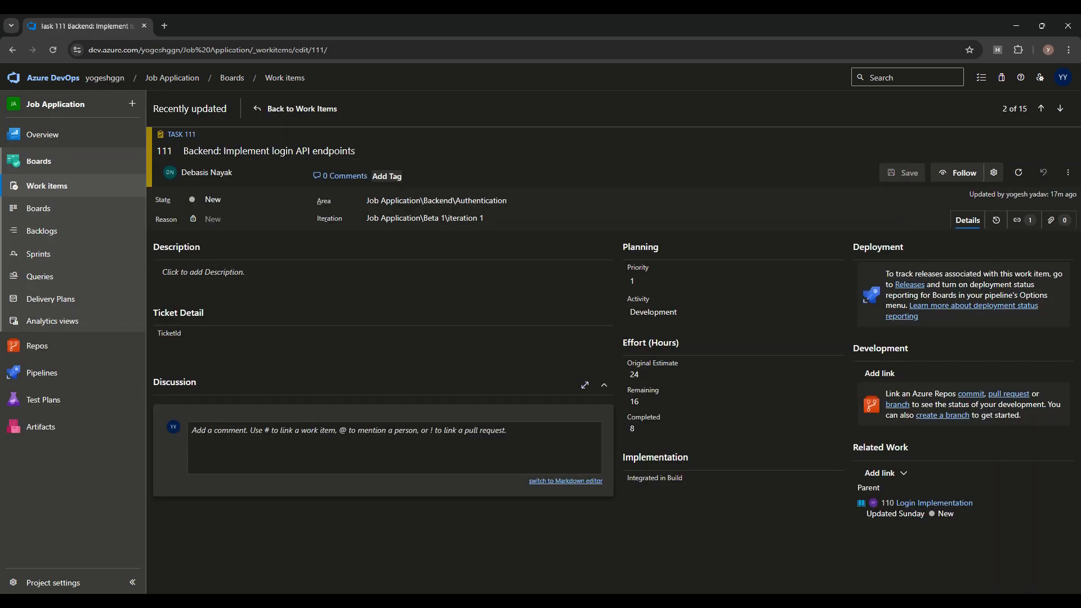
scroll(625, 312, "down", 1)
left_click(315, 308)
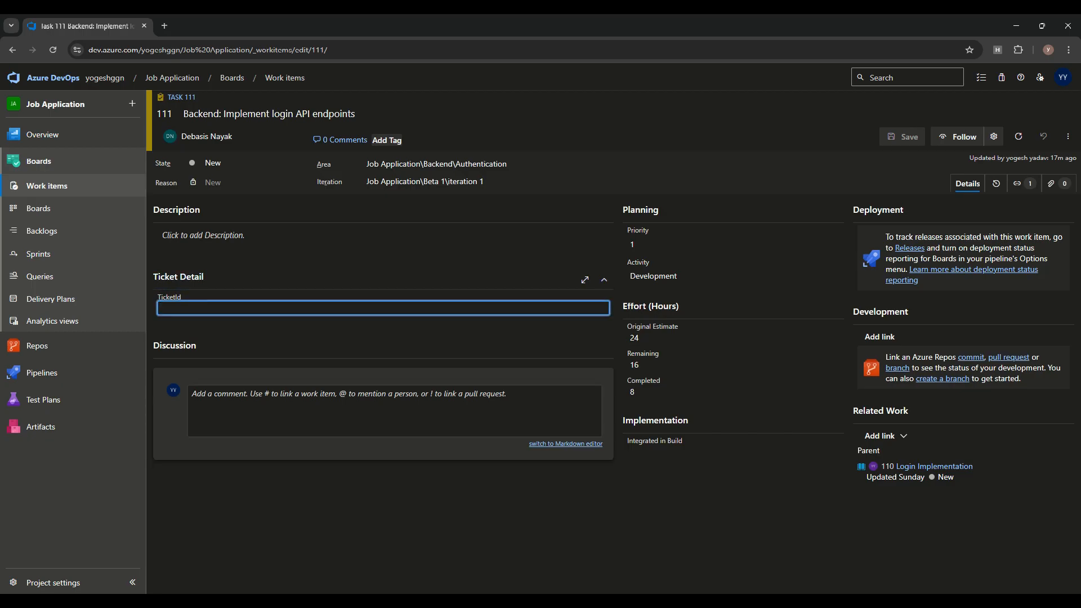
left_click(814, 422)
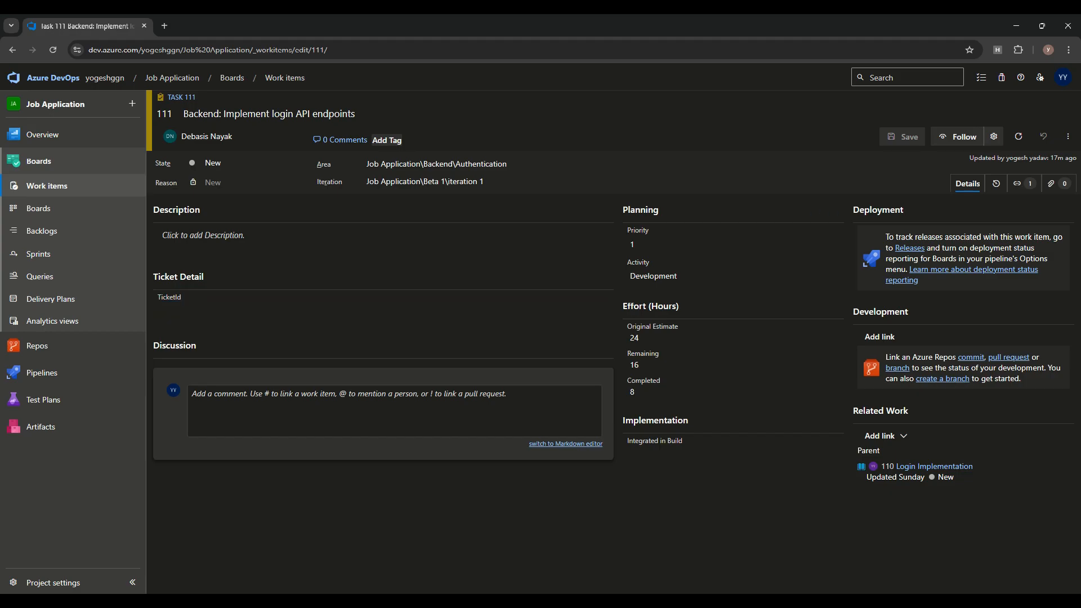
left_click_drag(205, 278, 153, 277)
left_click(237, 304)
left_click(191, 277)
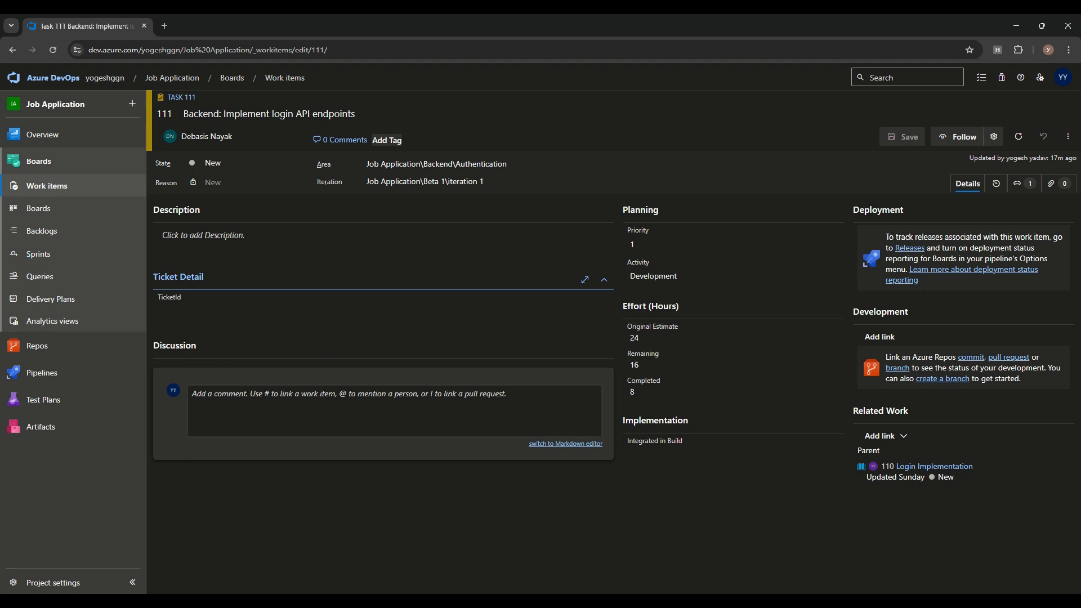
left_click(237, 308)
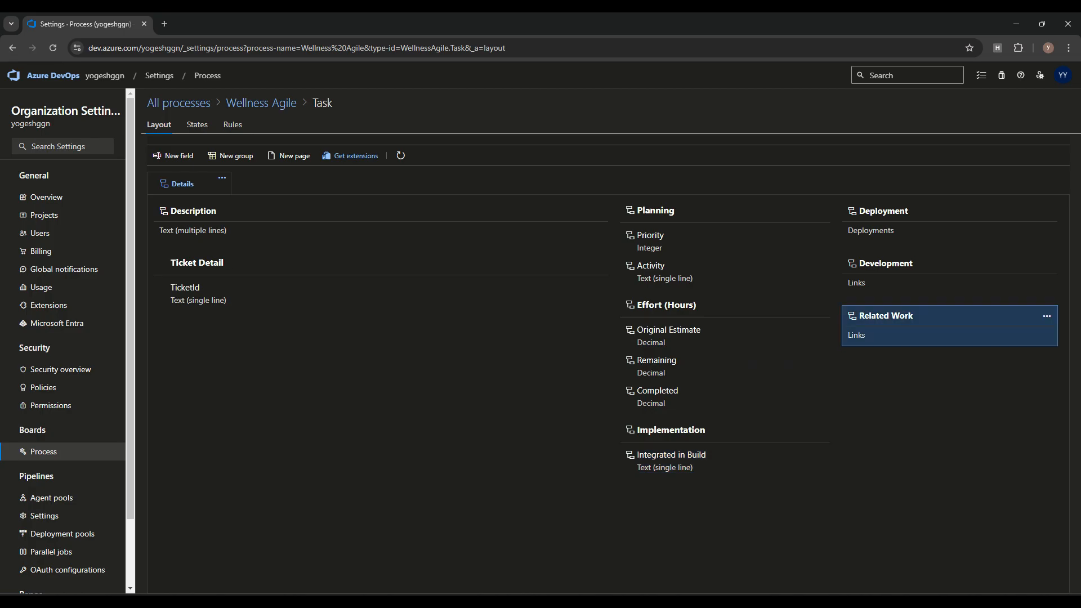
- Relocate the Task layout's Ticket Detail group to the middle column and place it directly above Implementation
left_click(597, 262)
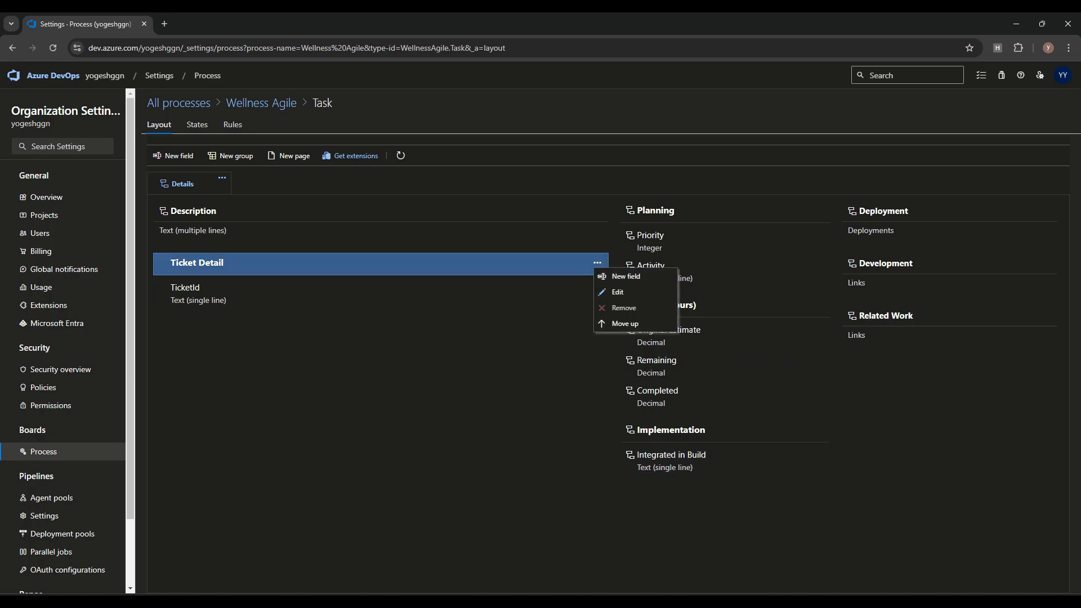
left_click(618, 292)
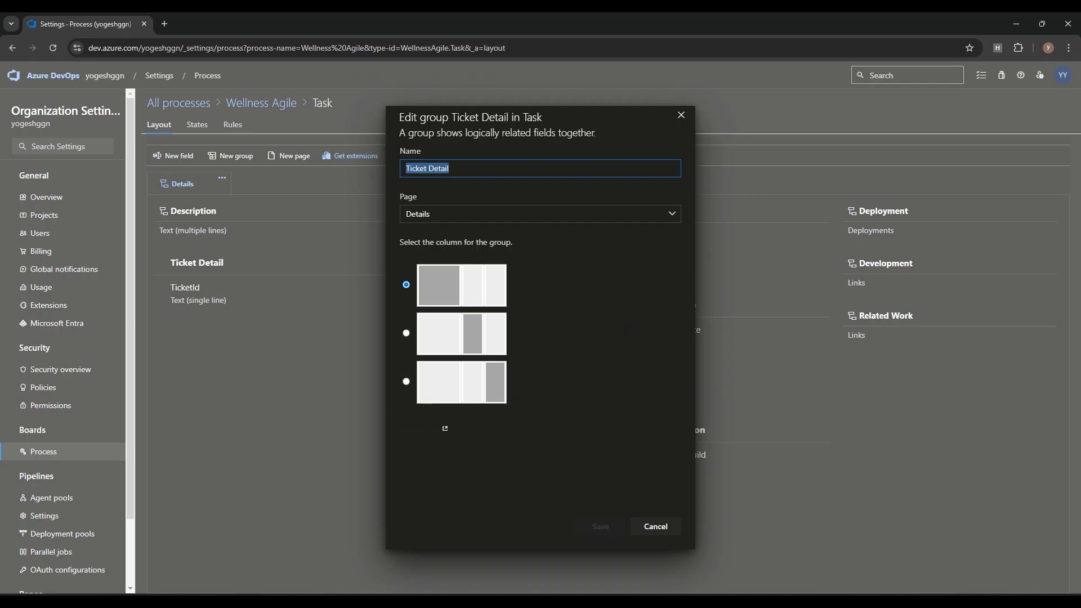
left_click(406, 333)
left_click(600, 526)
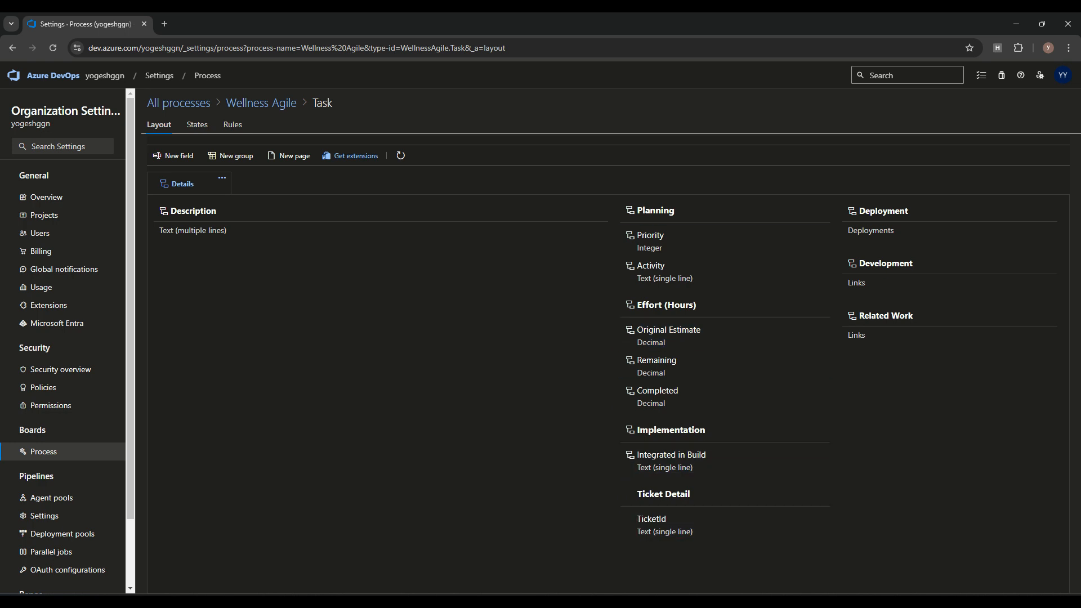
left_click(819, 494)
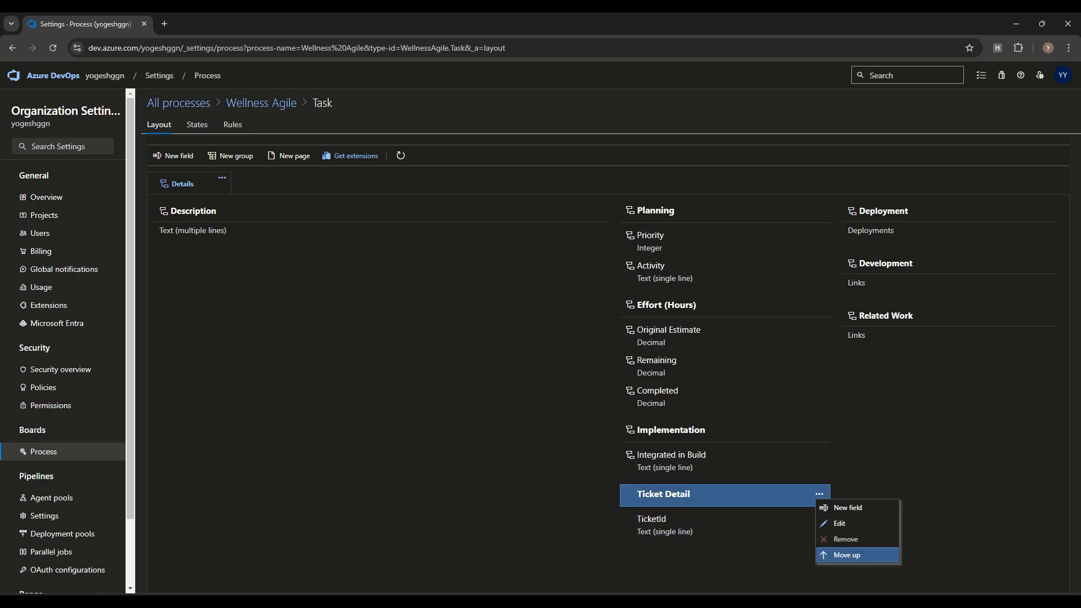
left_click(847, 555)
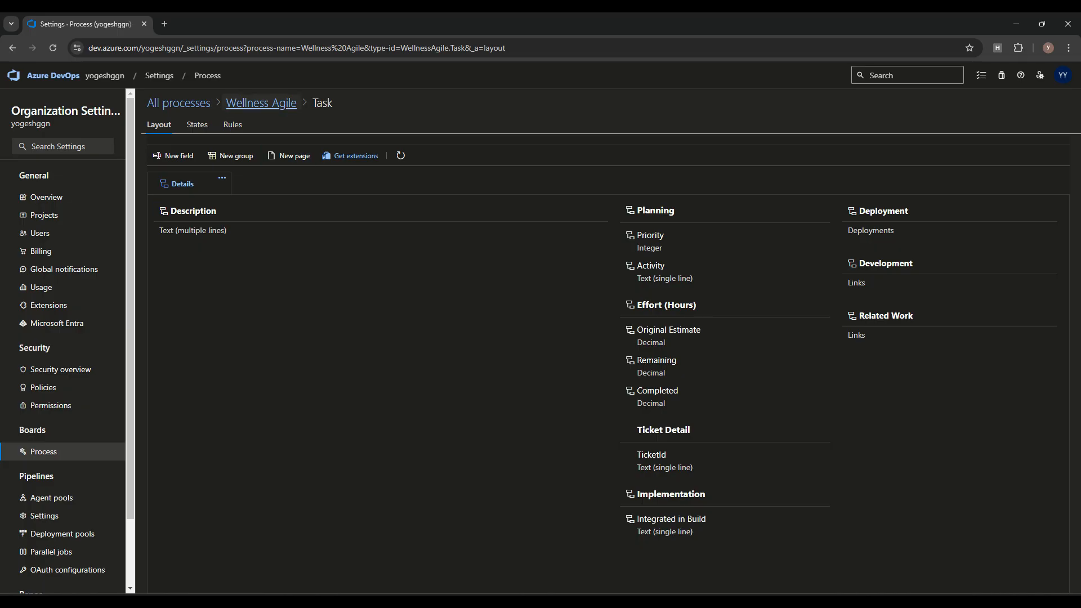
- Start a new work item type in the Wellness Agile process named "Stakeholder Request" with the description "Directly from stakeholders"
left_click(261, 103)
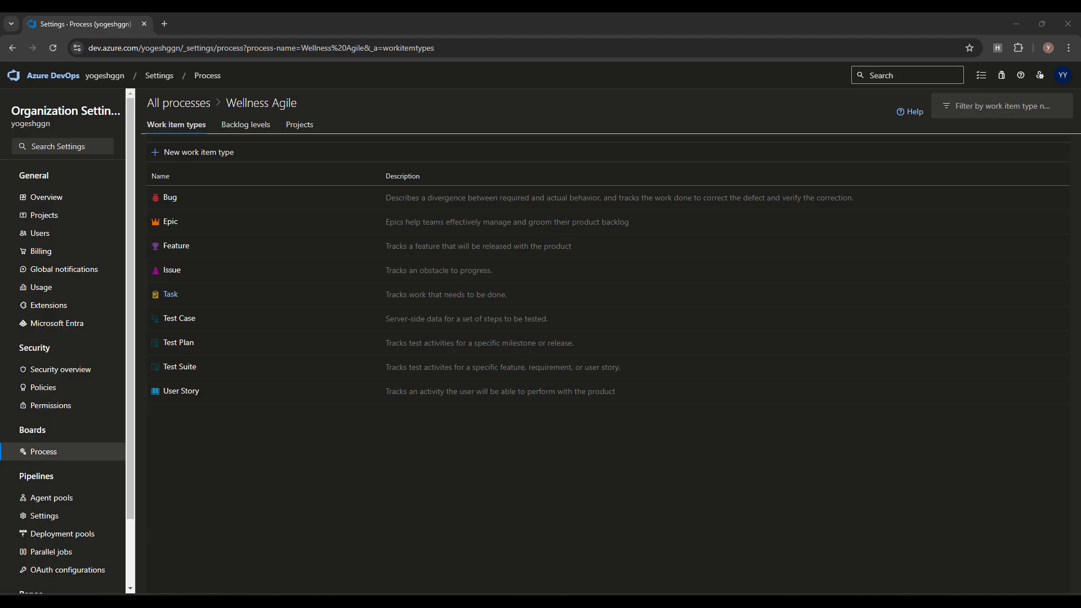
left_click(198, 152)
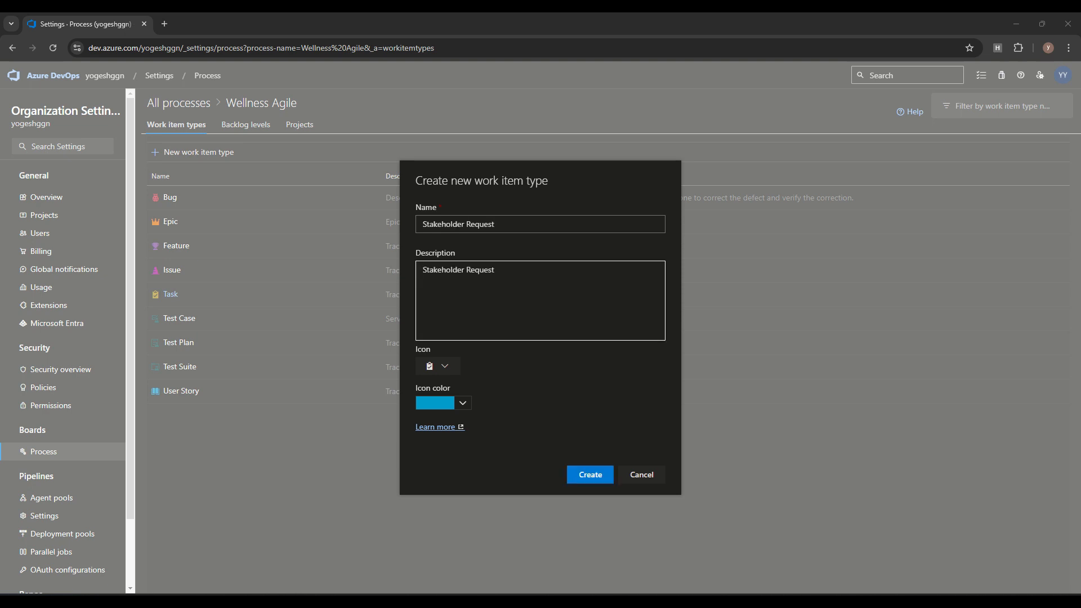
left_click(488, 274)
key("ctrl+a")
type("directly from stakeholders")
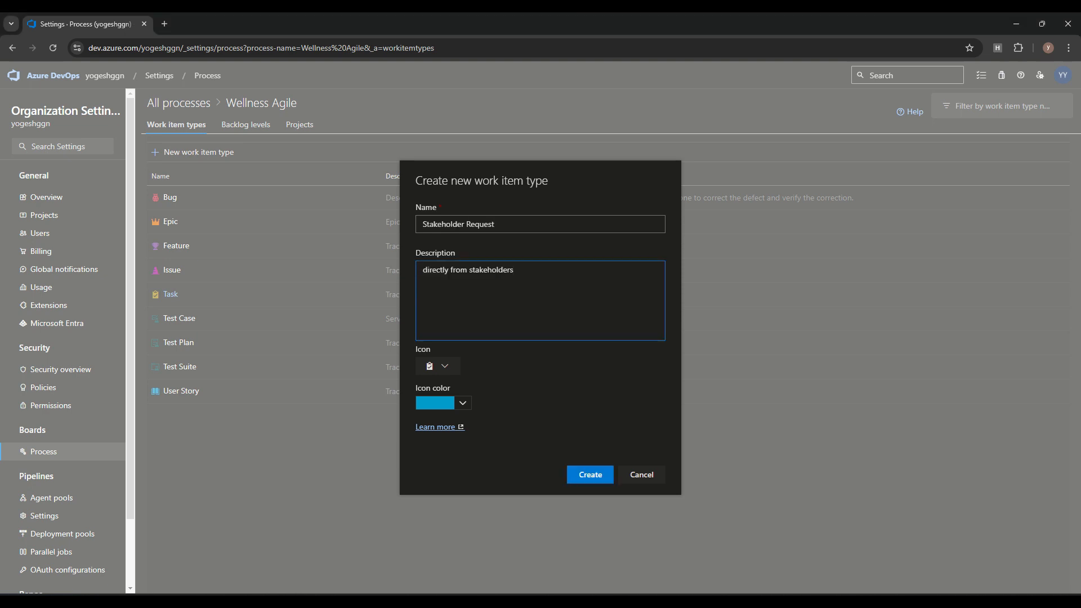
key("Delete")
type("D")
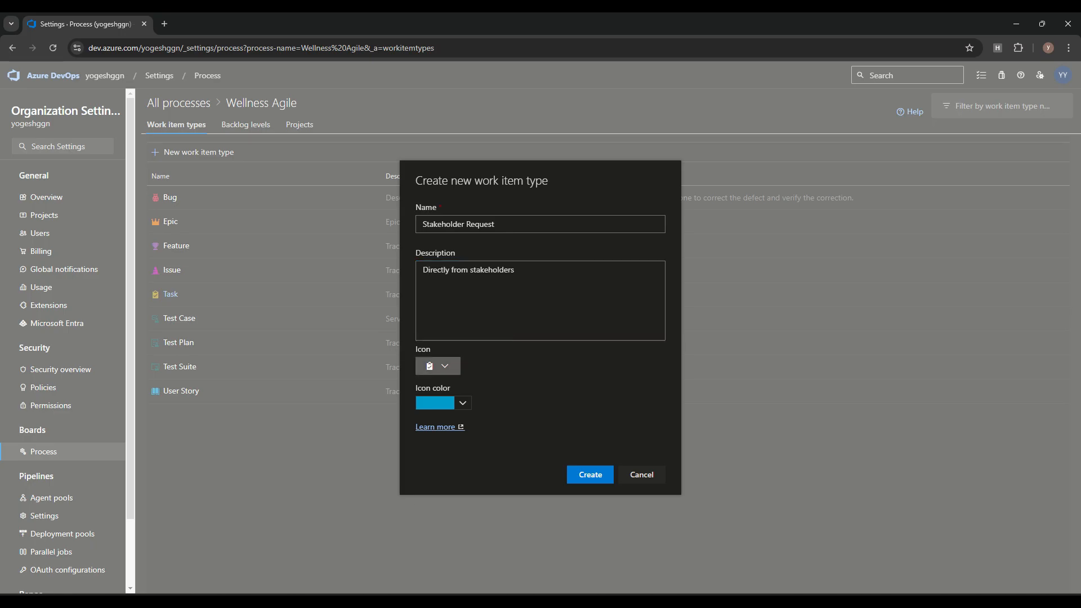
- Give the new work item type the government icon in dark red and create it
left_click(438, 366)
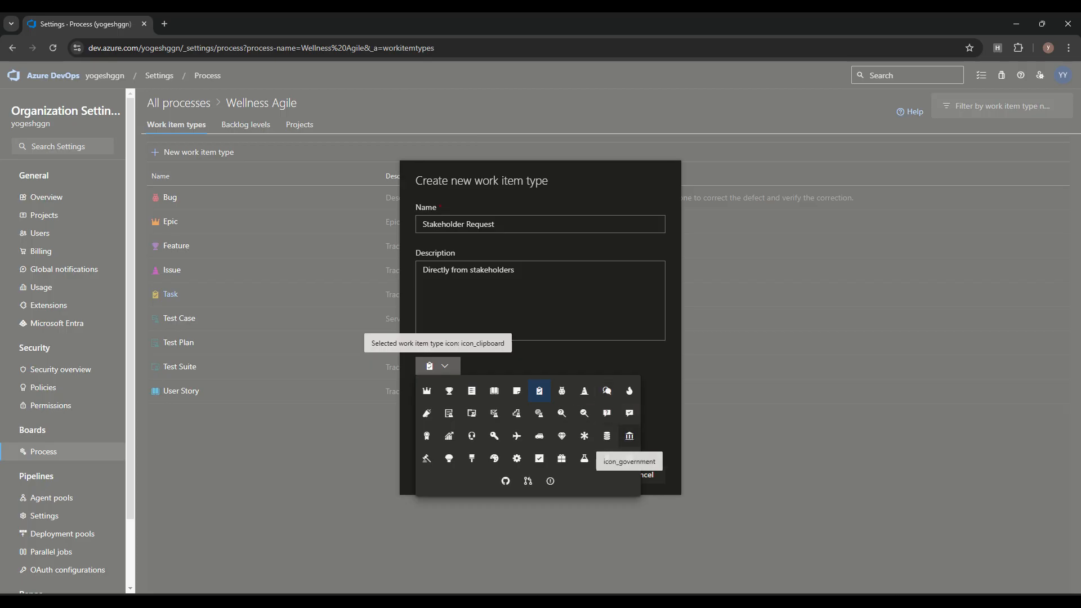
left_click(630, 435)
left_click(439, 402)
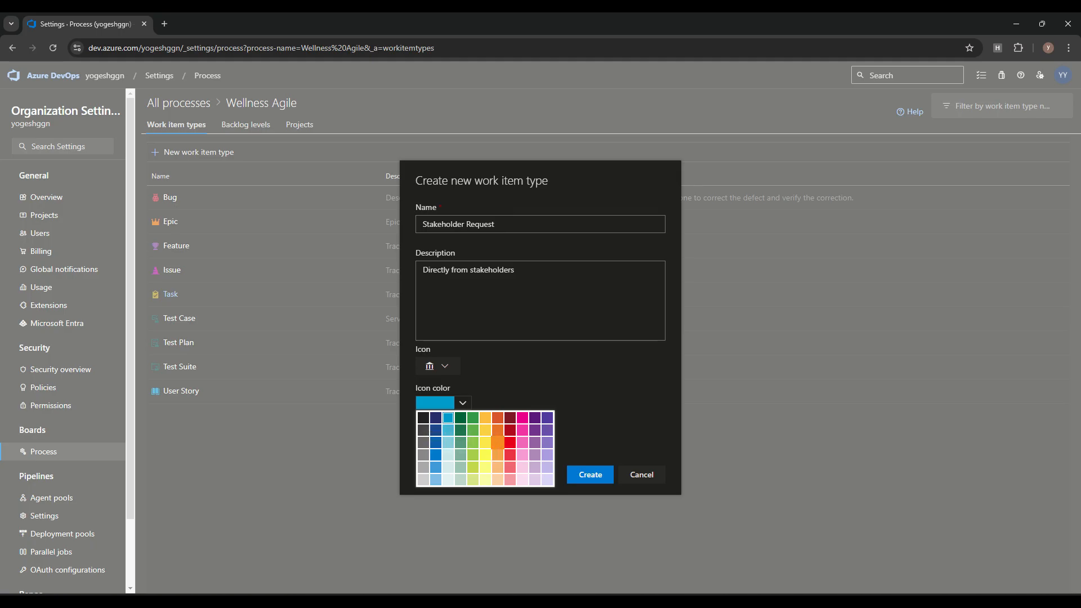
left_click(510, 429)
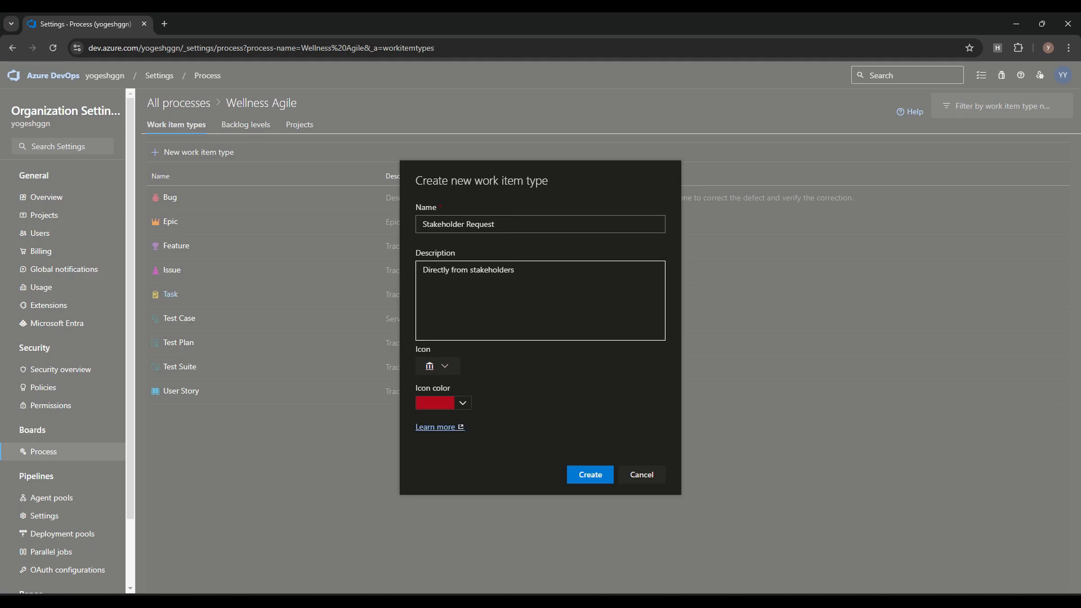
left_click(590, 475)
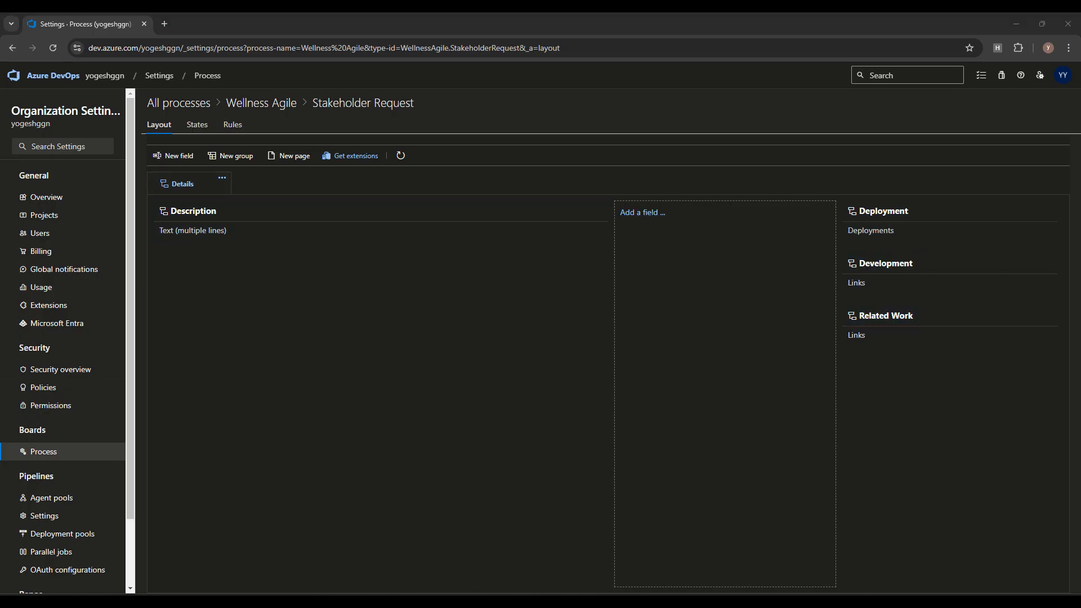
- Open the Job Application project's work items list in a separate browser tab
right_click(104, 79)
left_click(132, 94)
key("ctrl+Tab")
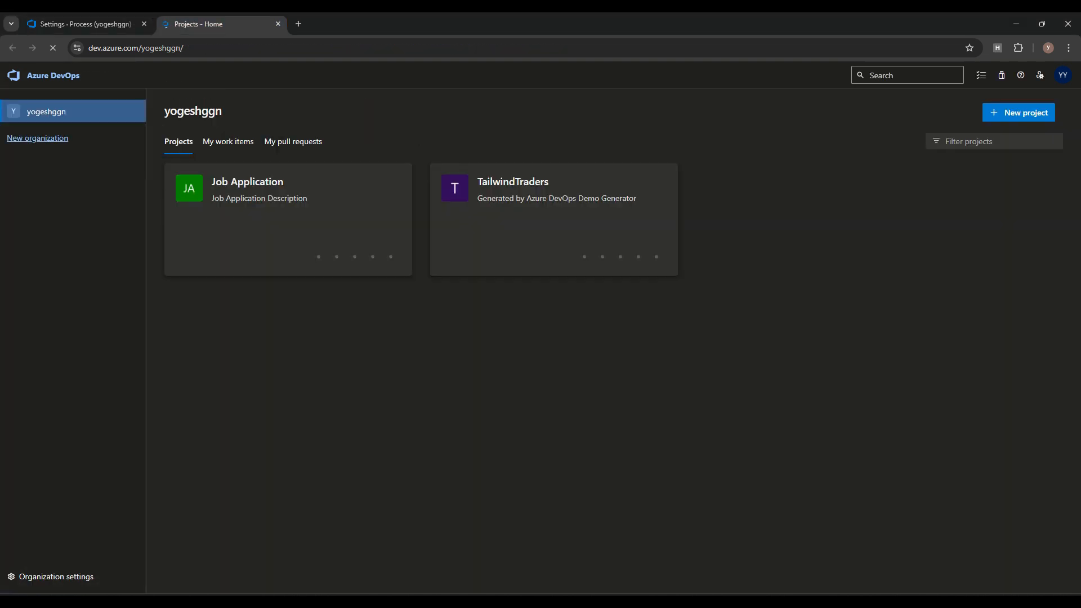
left_click(247, 181)
mouse_move(39, 226)
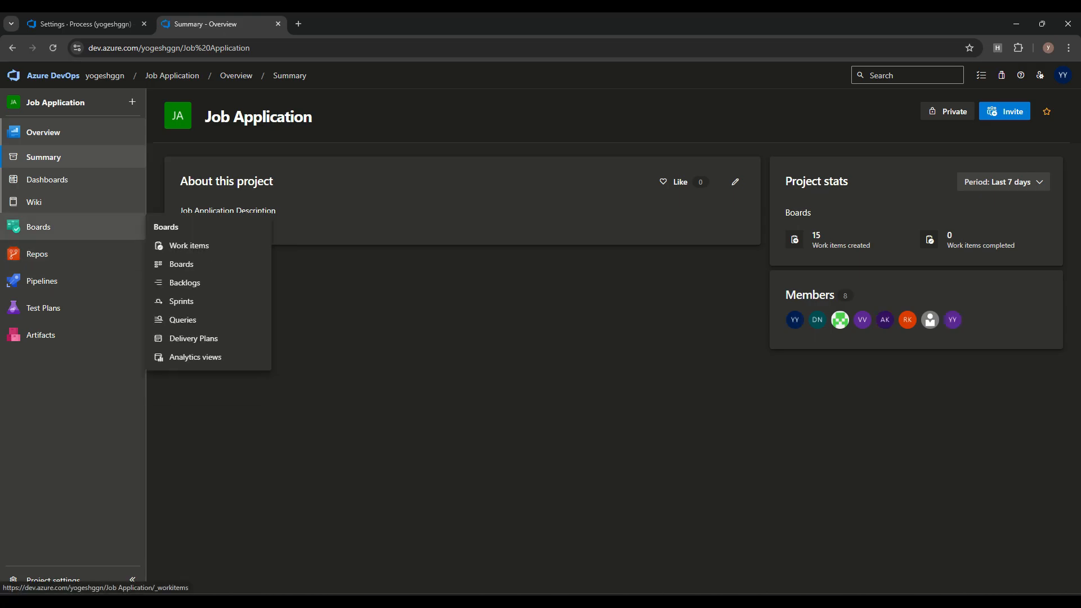
left_click(189, 246)
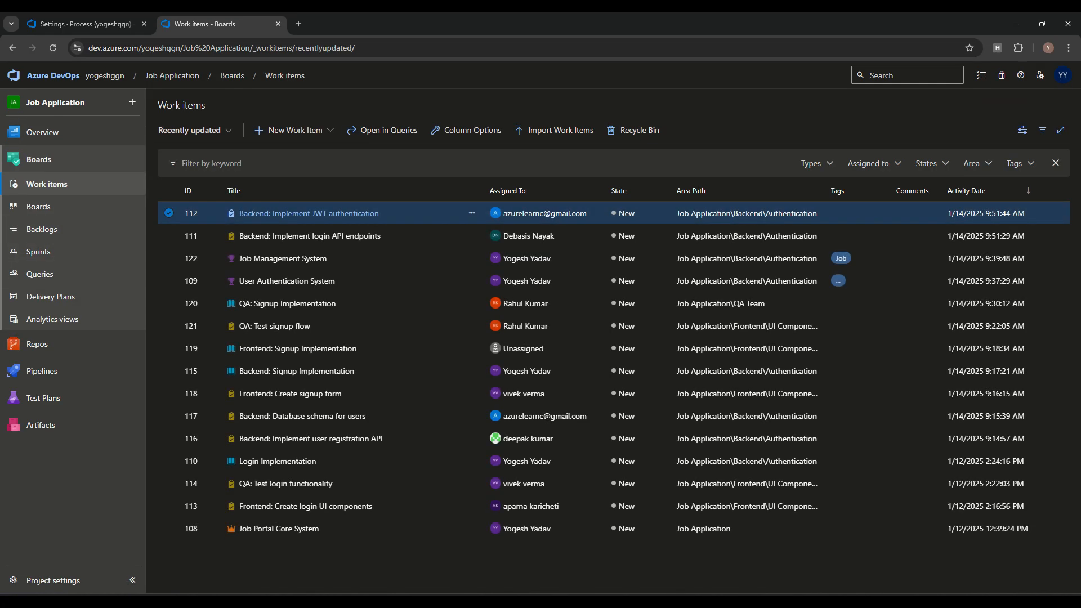
- Open a blank Stakeholder Request work item and examine the sections of its form
left_click(293, 130)
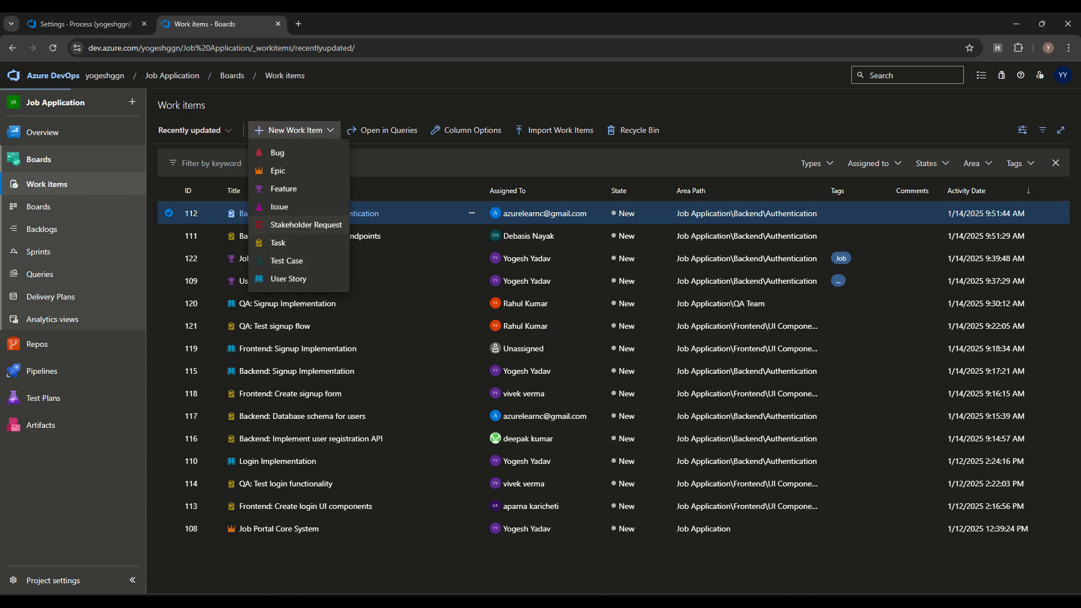
left_click(306, 225)
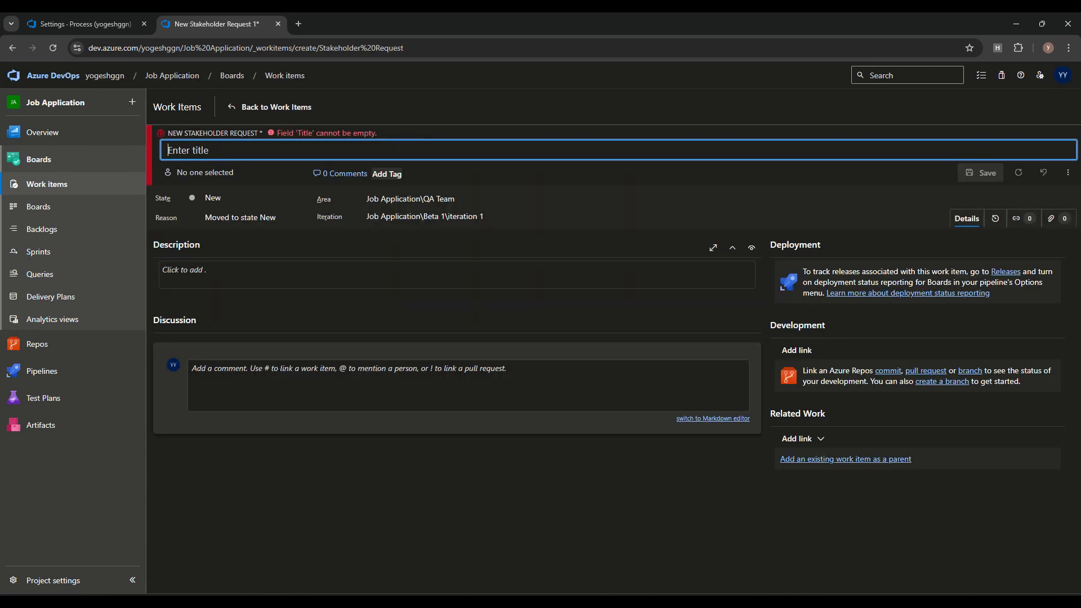
left_click(307, 273)
left_click(795, 245)
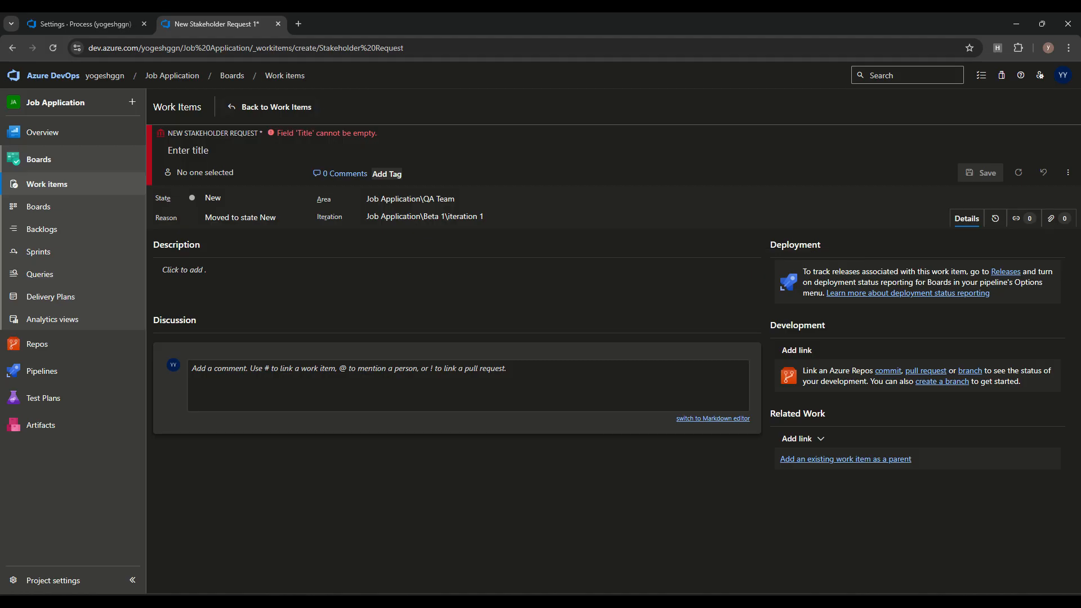
- Back in the Stakeholder Request layout, define a new field "Priority Level" of type Picklist (string) with the item Critical
left_click(85, 24)
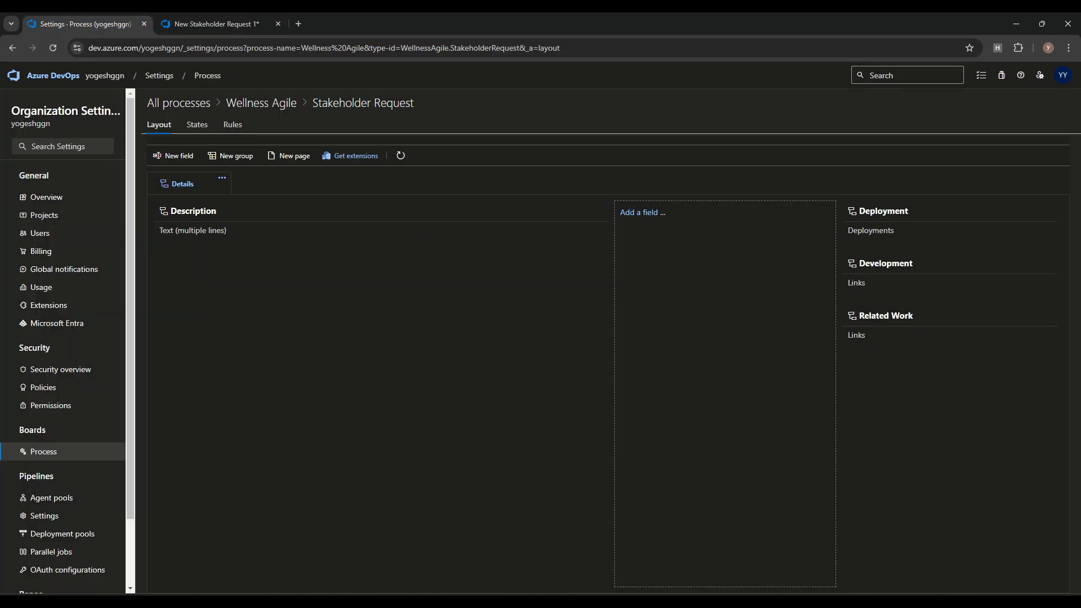
left_click(642, 212)
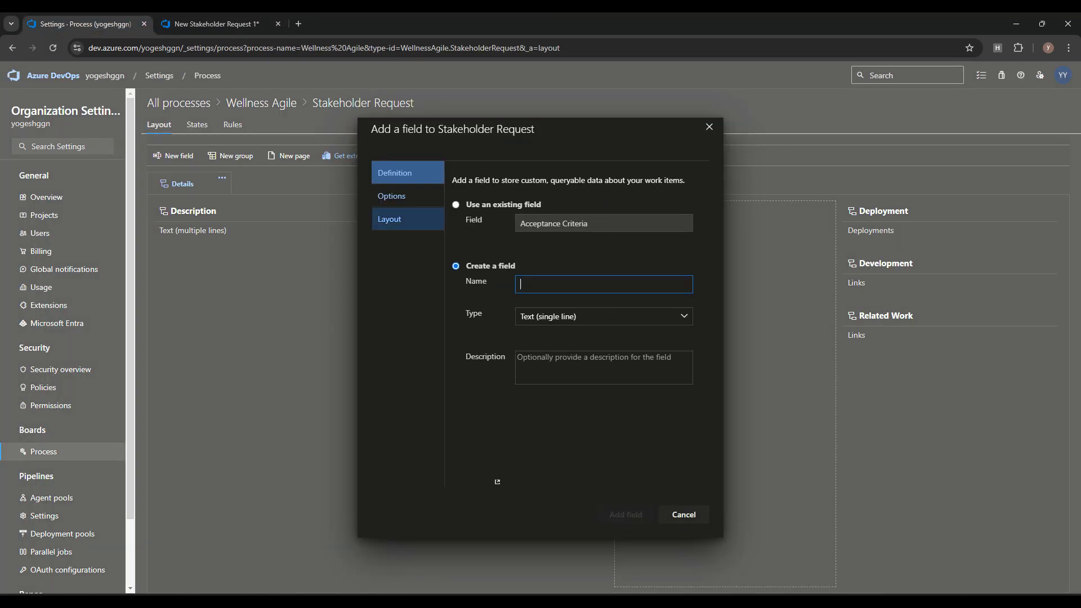
key("alt+Tab")
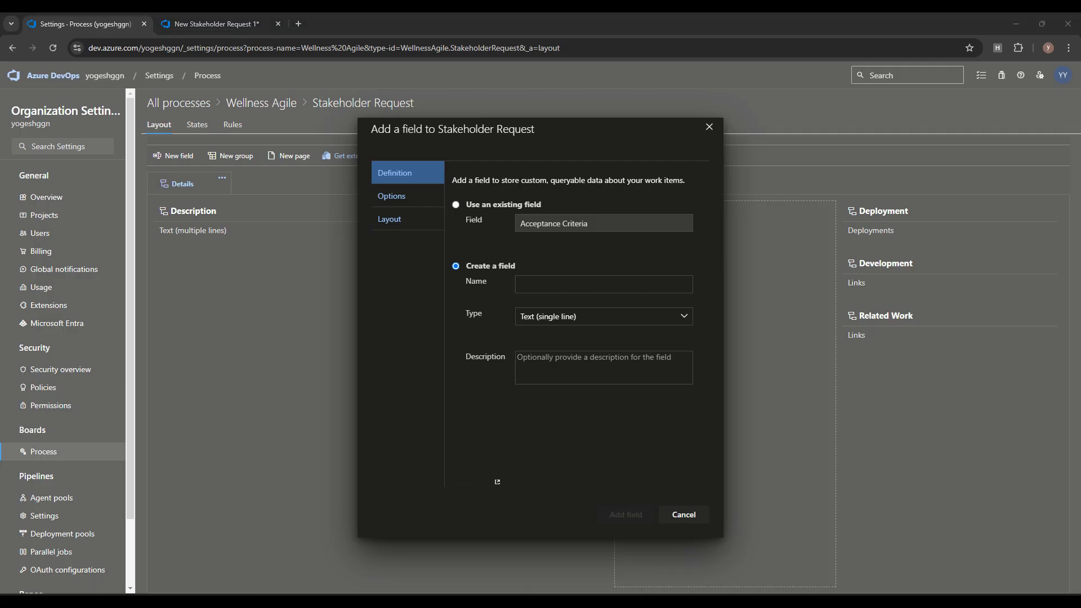
key("alt+Tab")
type("Priority Level")
left_click(543, 317)
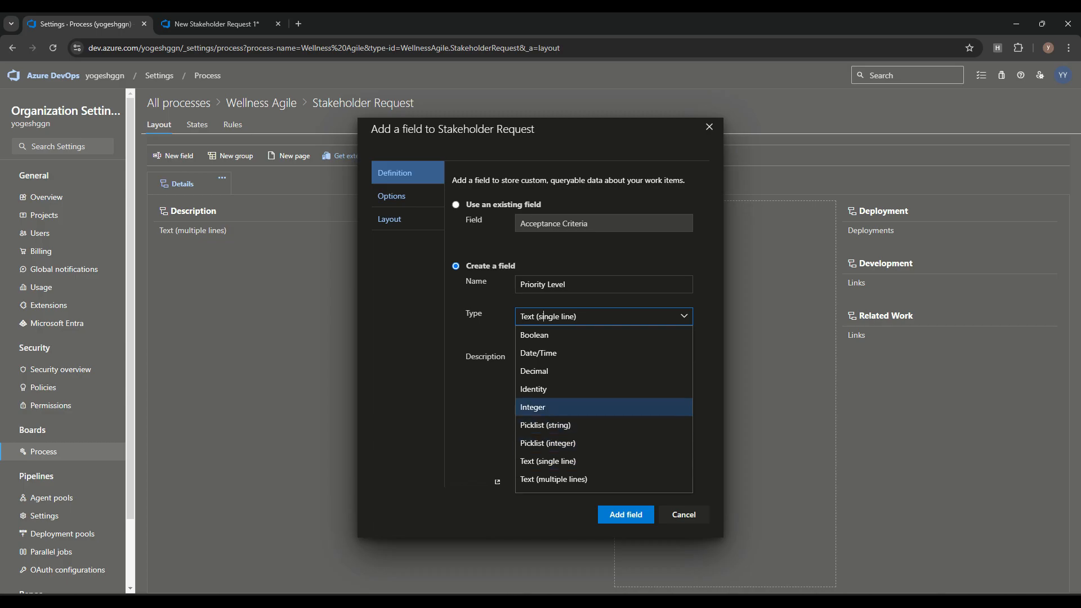
key("Return")
type("Critical")
key("Tab")
key("Return")
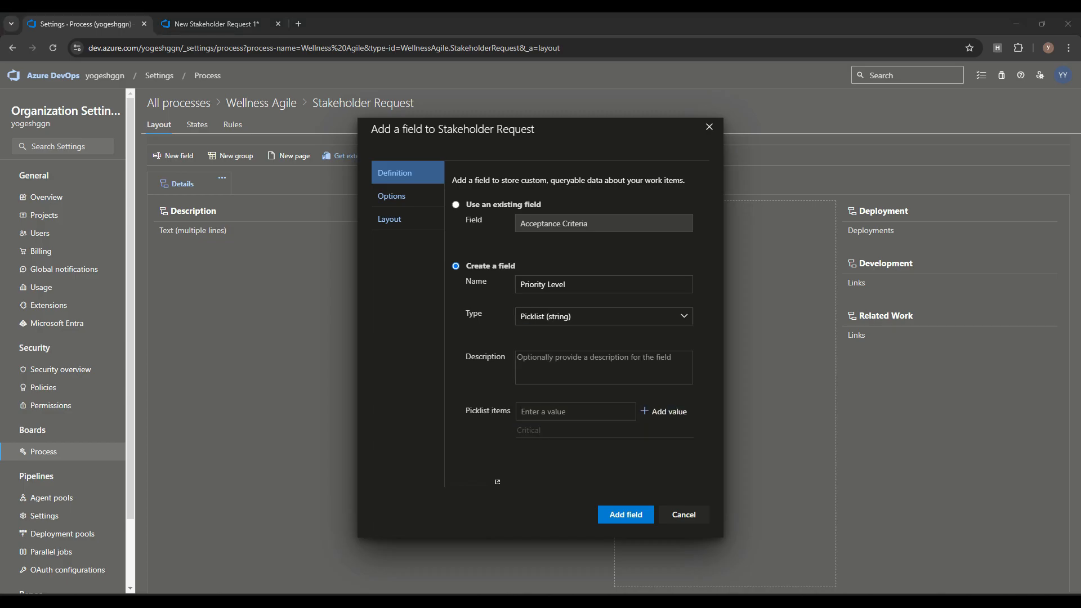
- Add High, Medium and Low to the Priority Level field's picklist items
left_click(585, 431)
left_click(575, 412)
type("High")
key("Tab")
key("Return")
key("alt+Tab")
key("alt+Tab")
type("Medium")
key("Tab")
key("Return")
key("alt+Tab")
key("alt+Tab")
type("Low")
key("Tab")
key("Return")
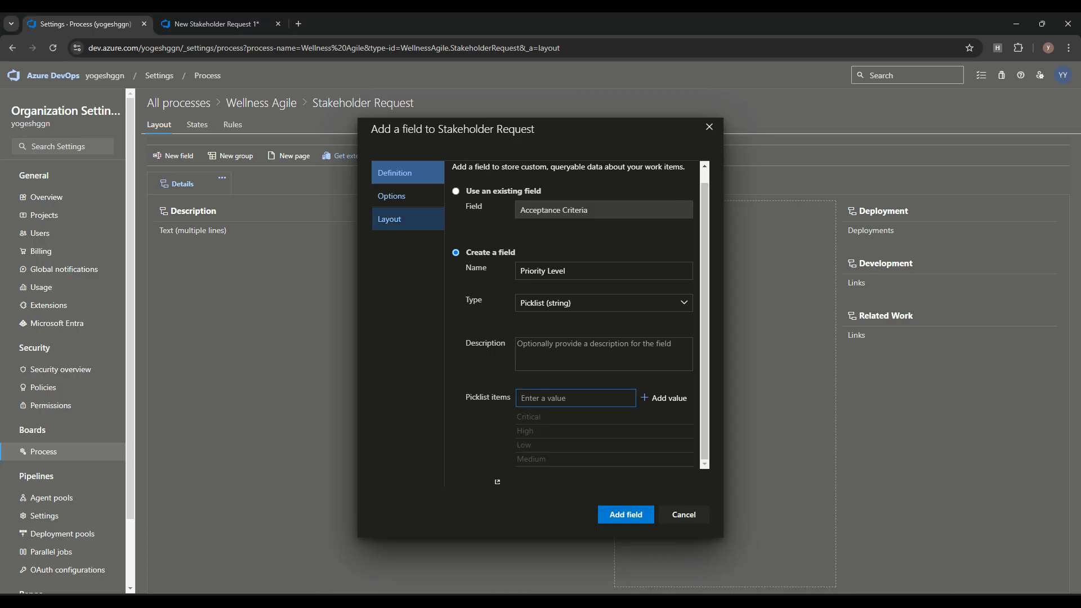
- Make the Priority Level field required and set its default value to Critical
left_click(408, 196)
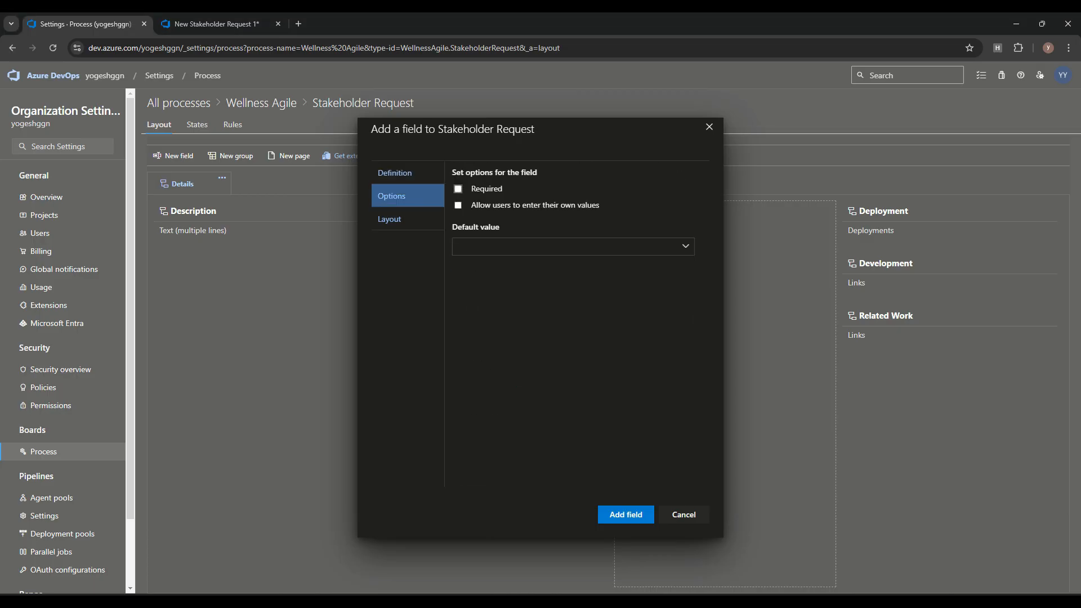
left_click(458, 190)
left_click(573, 246)
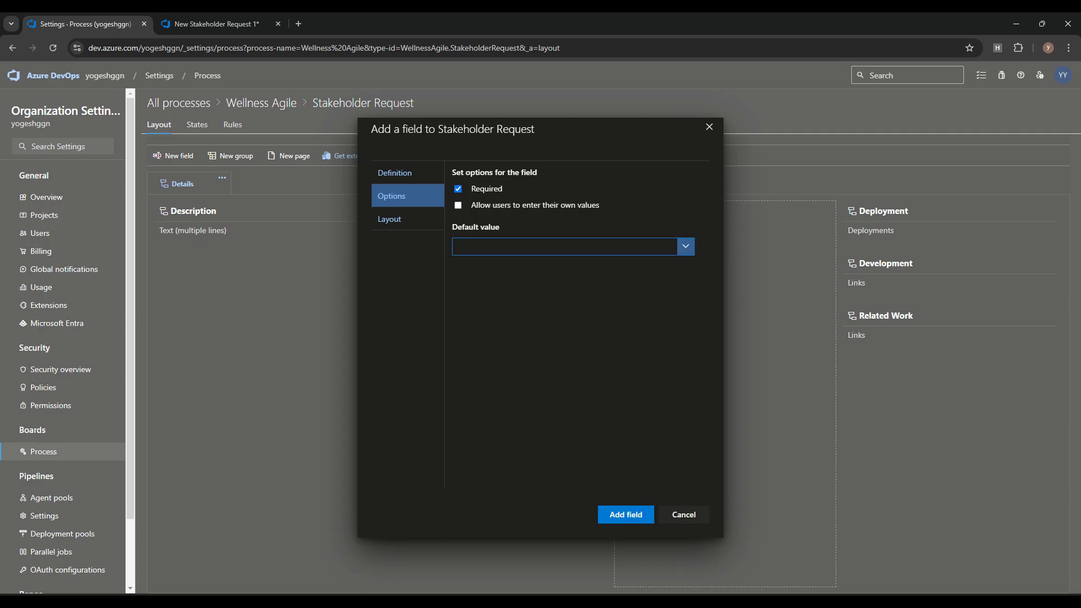
left_click(686, 247)
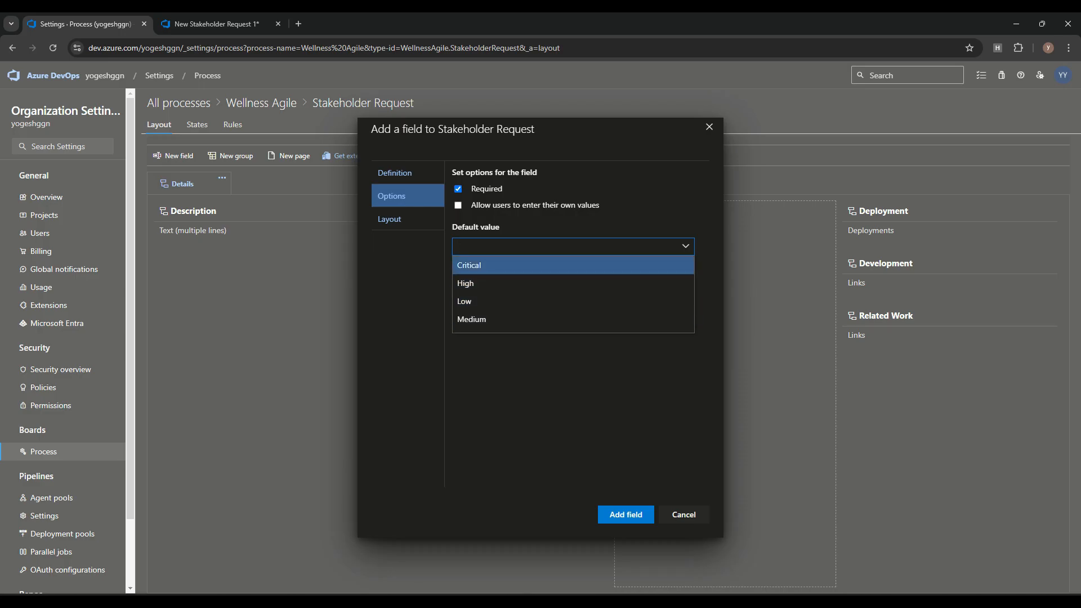
key("Return")
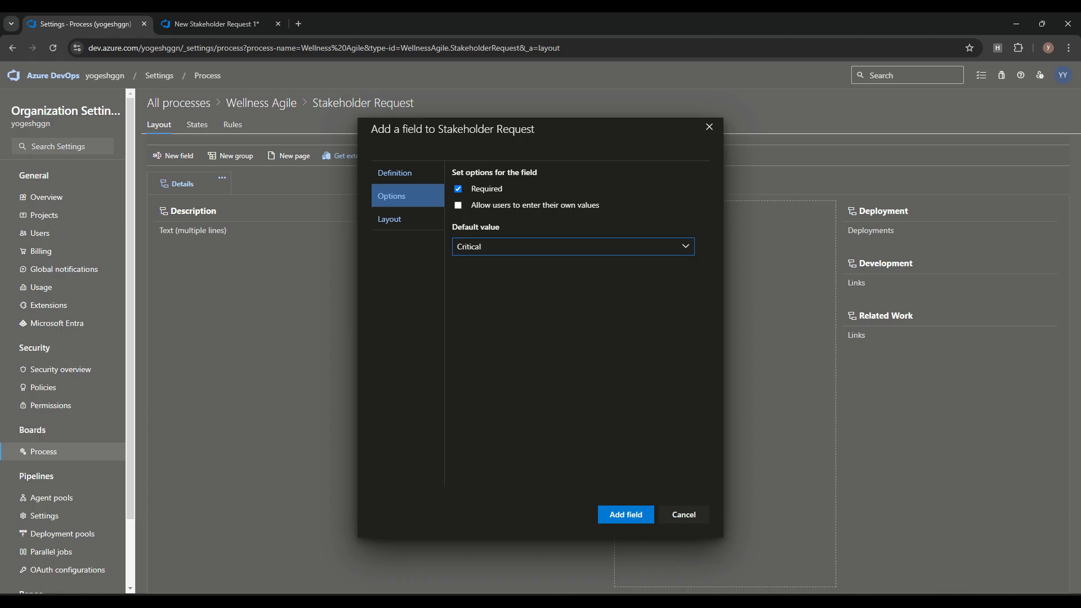
- Add the Priority Level field to the Details page in a new group named Custom
left_click(389, 219)
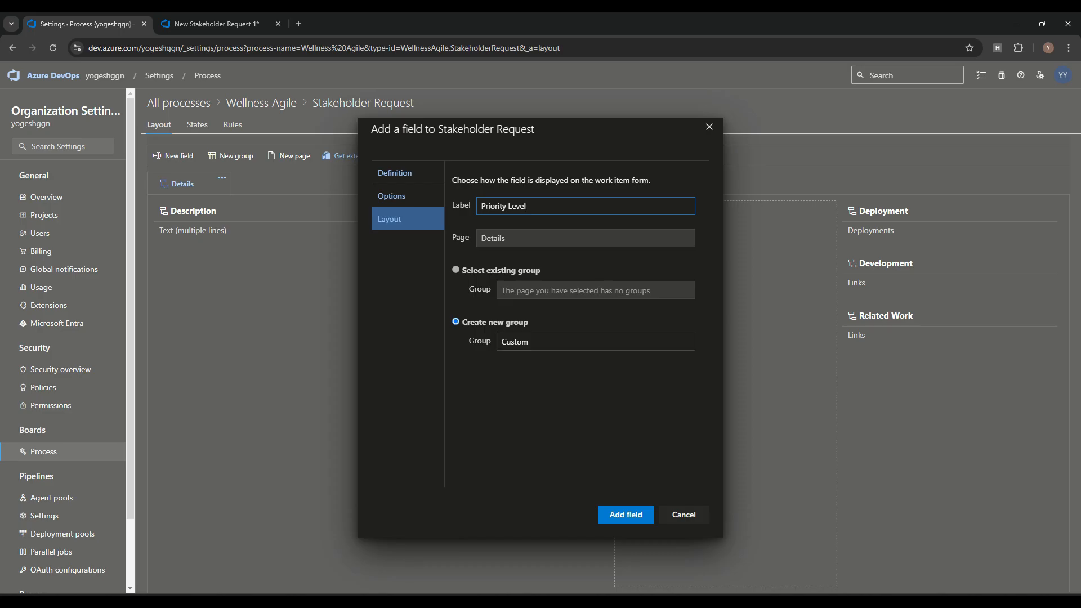
left_click(625, 515)
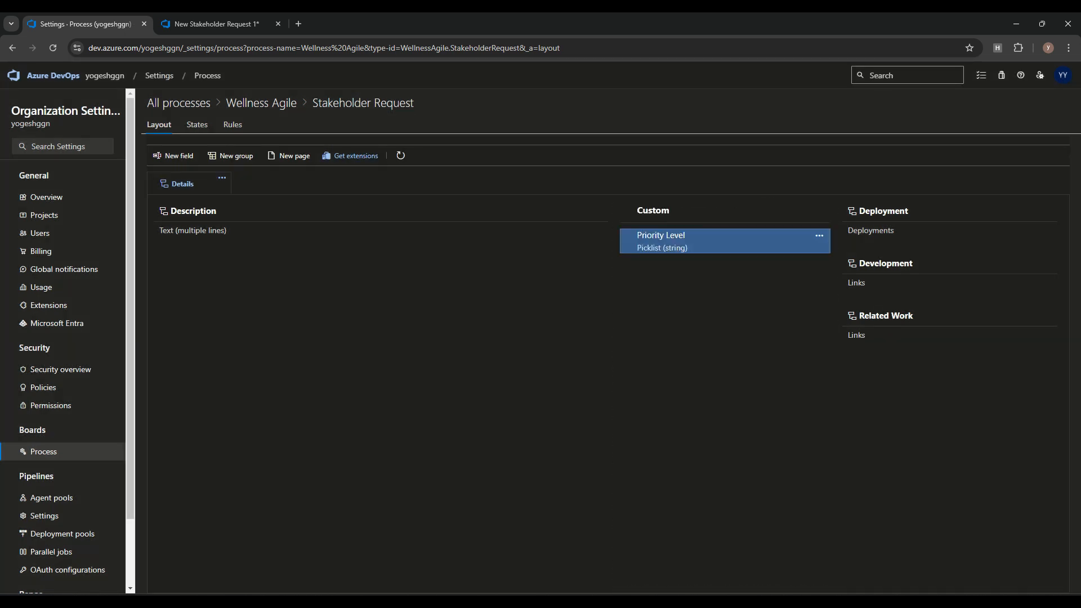
- Reload the blank Stakeholder Request work item and examine the options of its Priority Level field
key("ctrl+Tab")
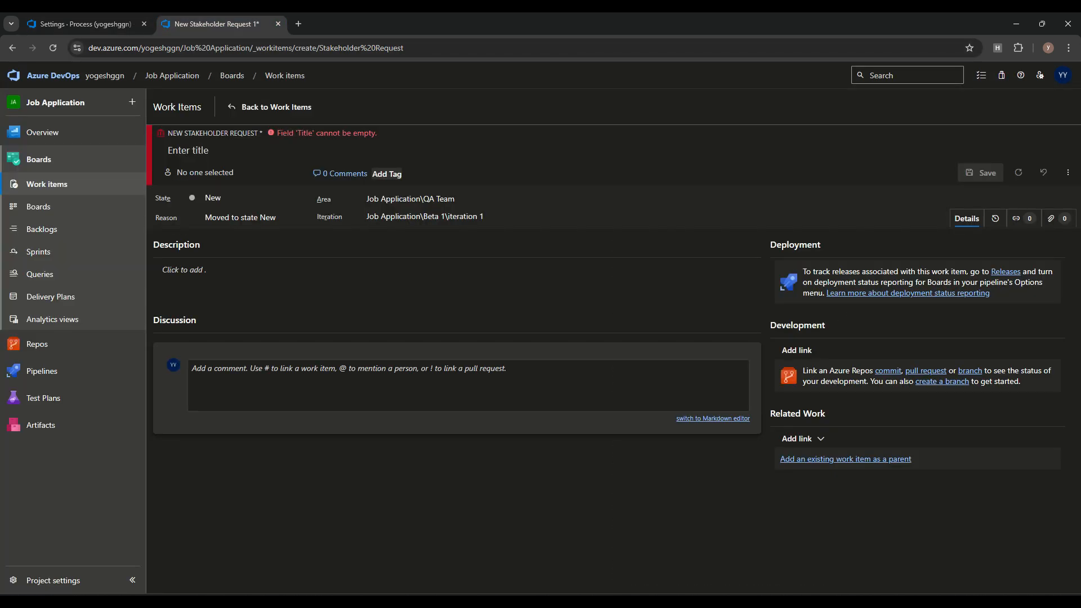
key("F5")
key("Return")
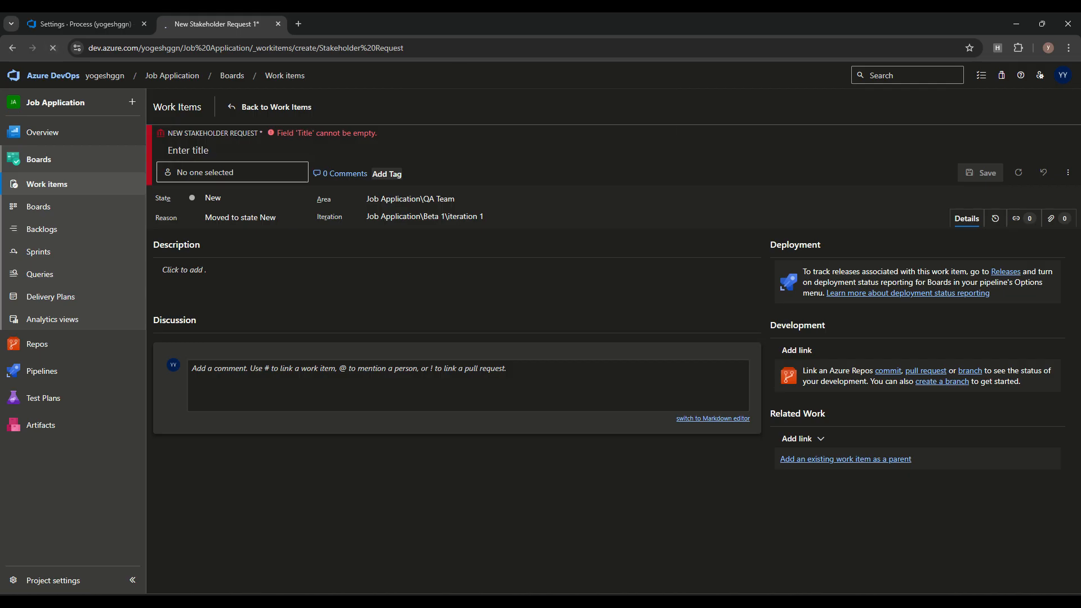
left_click(648, 242)
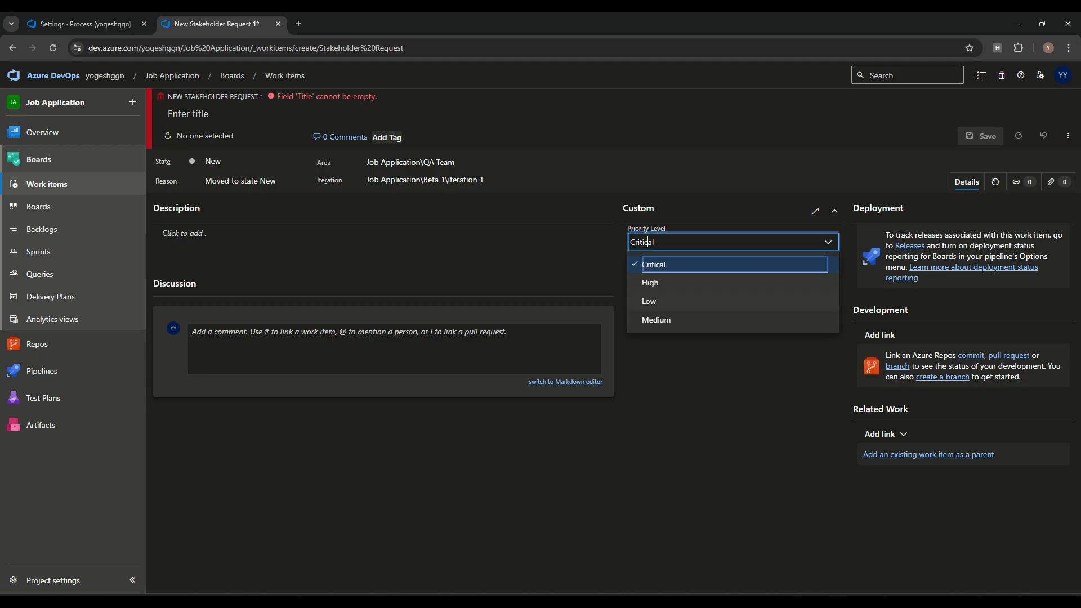
left_click(649, 242)
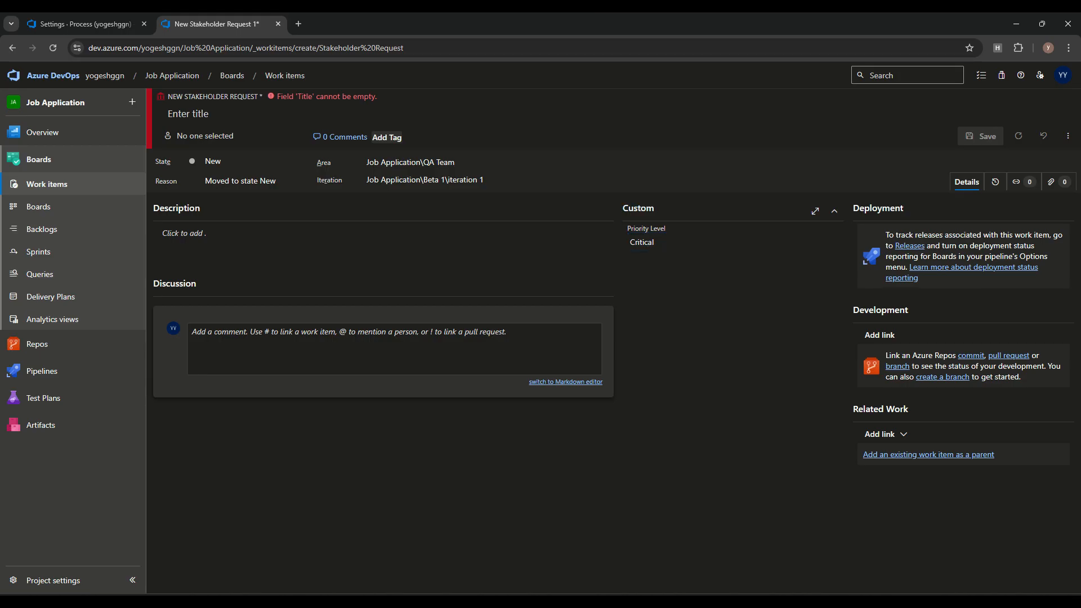
- Back in the Stakeholder Request layout, rename the Custom group to Request Details
left_click(84, 24)
left_click(819, 210)
left_click(840, 239)
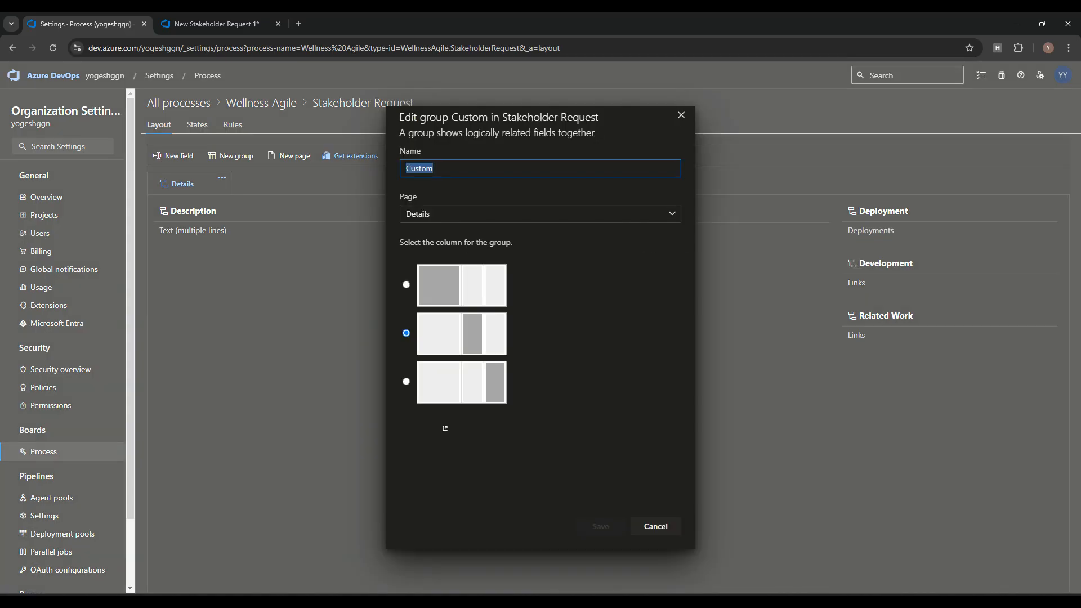
type("Request P")
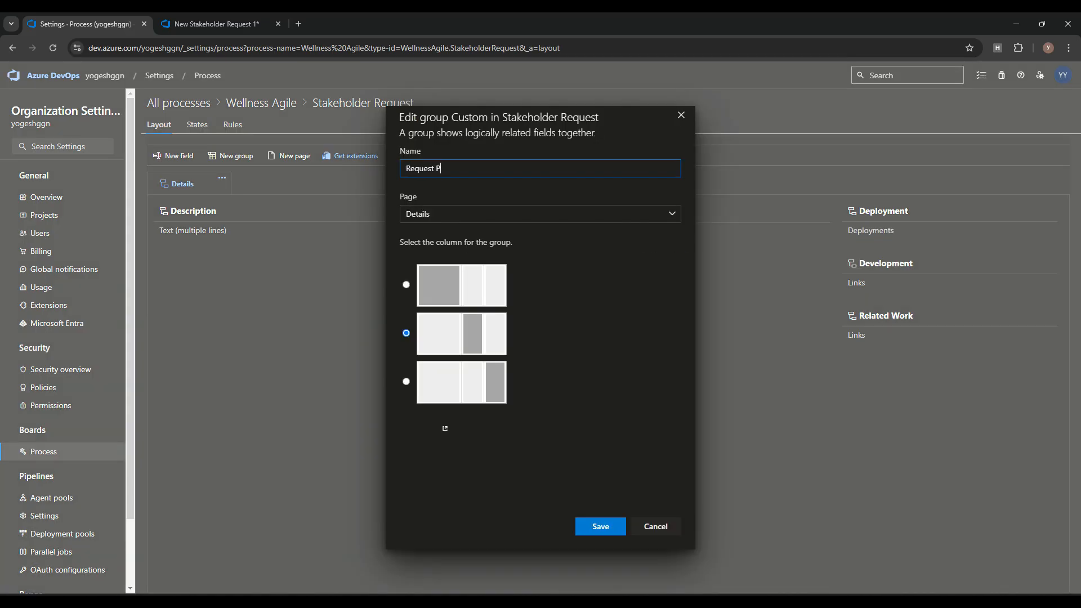
type("ri")
key("BackSpace")
key("BackSpace")
key("BackSpace")
type("Details")
left_click(600, 526)
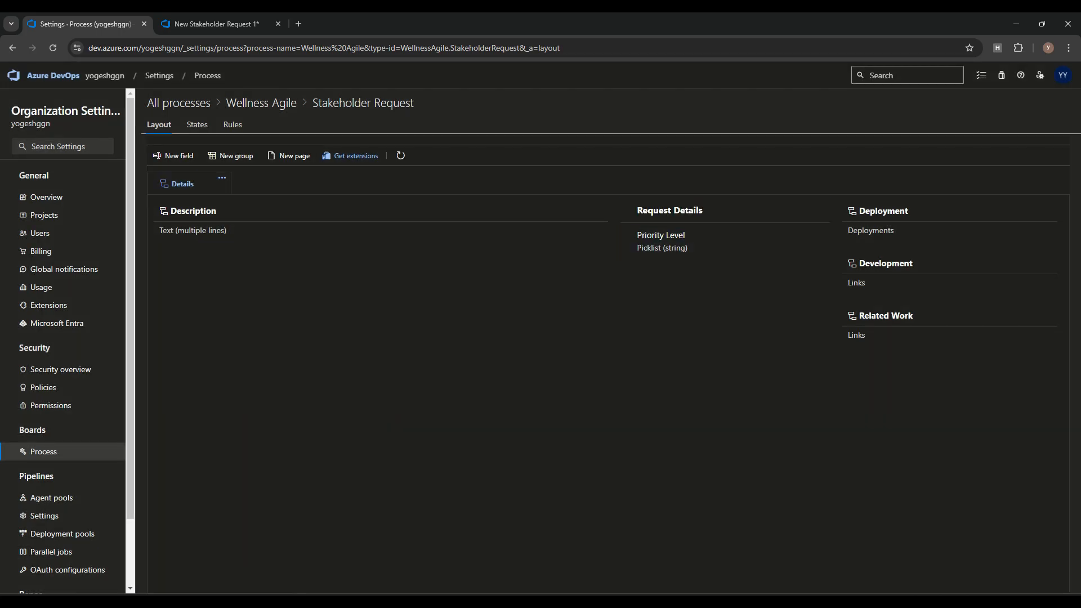
- Define a new Stakeholder Request field named "Estimated Effort" of type Integer
left_click(819, 211)
left_click(819, 210)
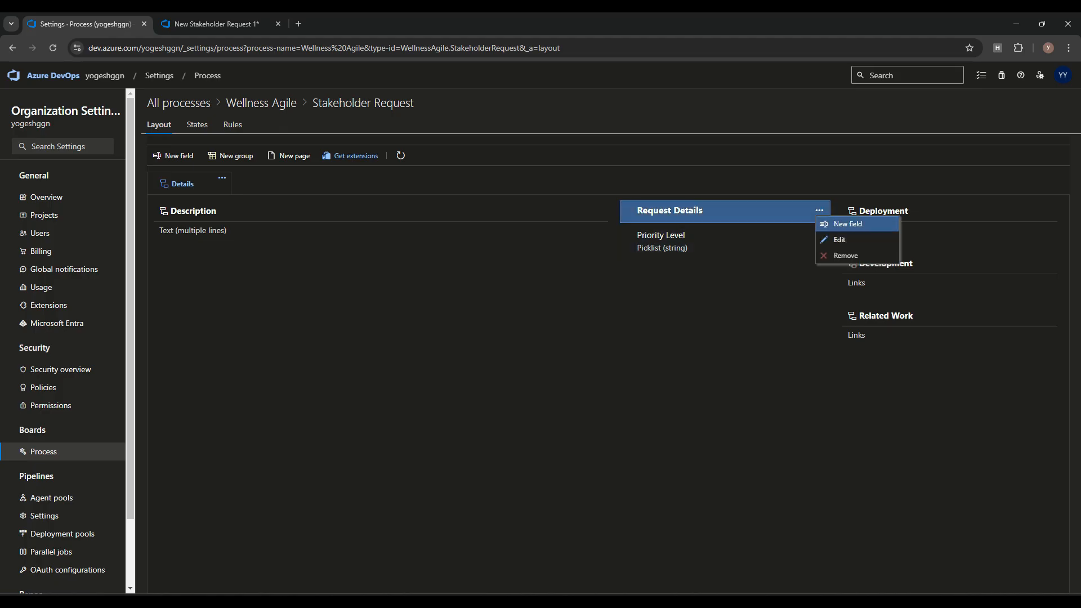
left_click(848, 224)
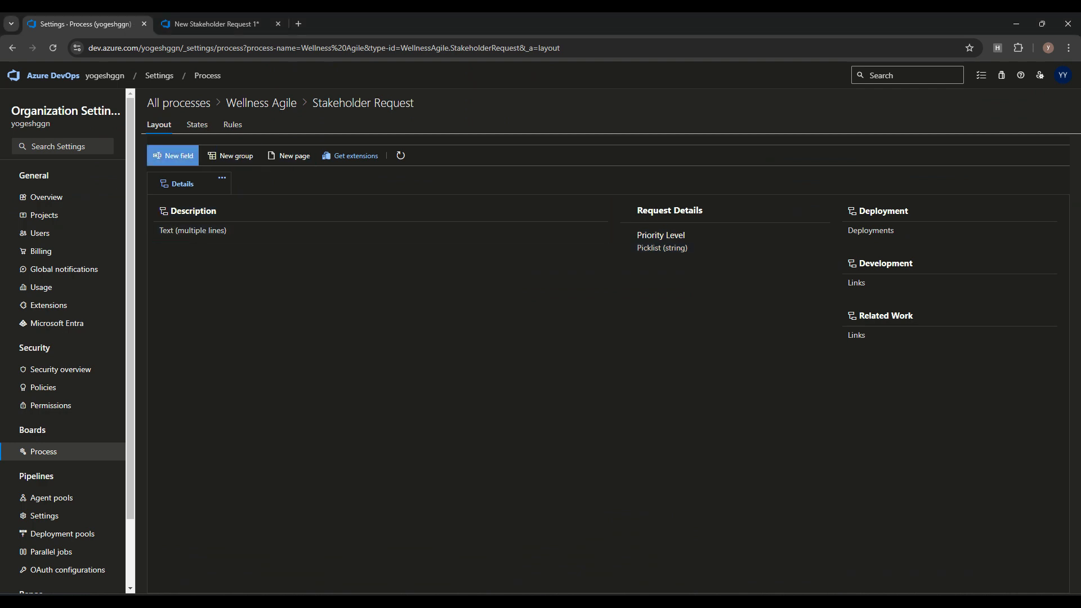
left_click(173, 156)
type("Estimated Effort")
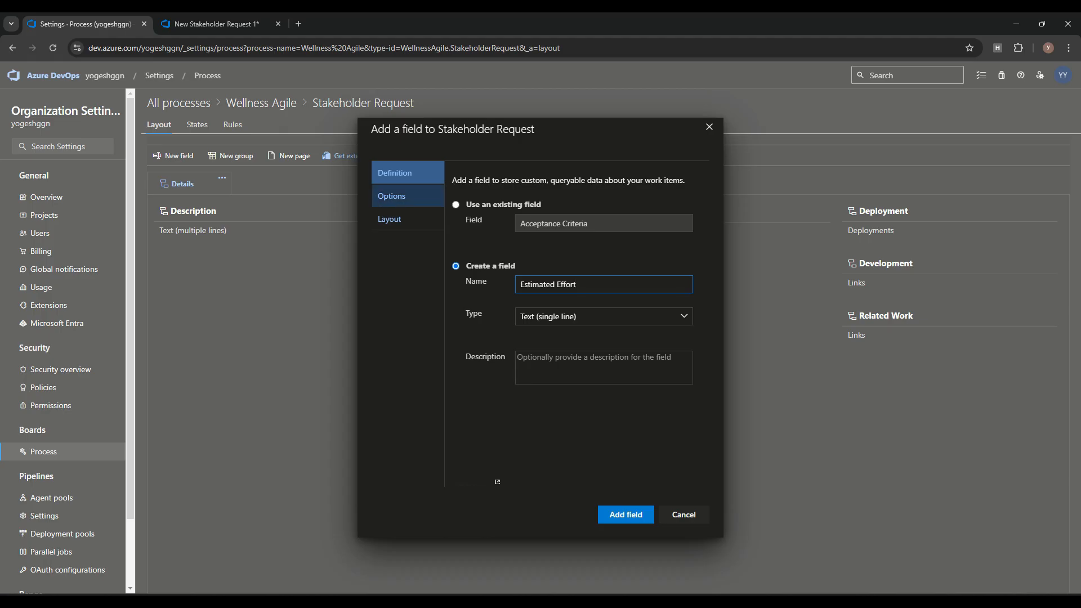
left_click(569, 315)
left_click(684, 316)
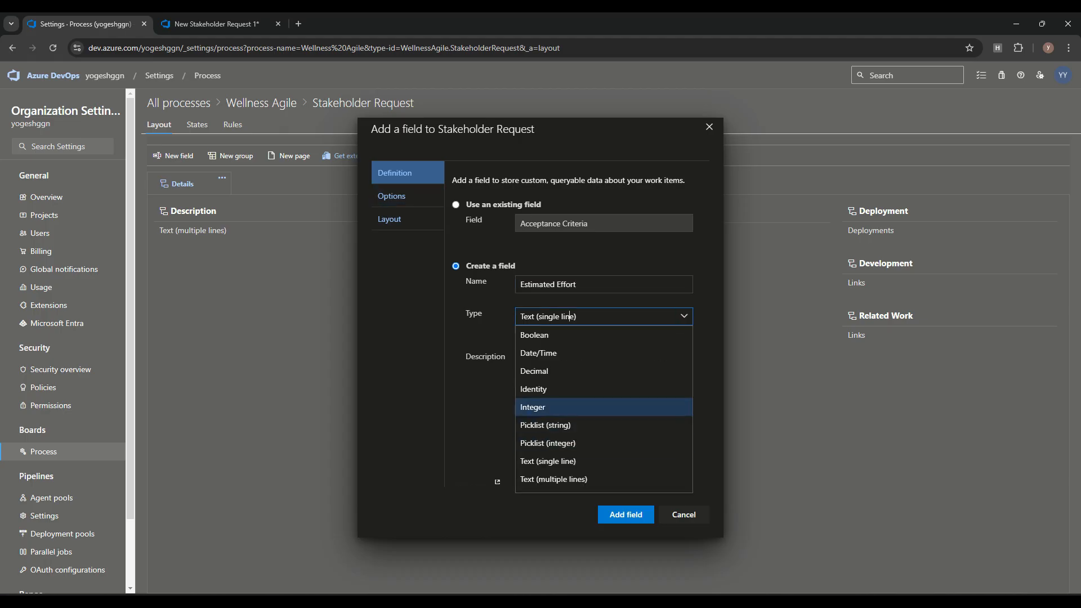
key("Return")
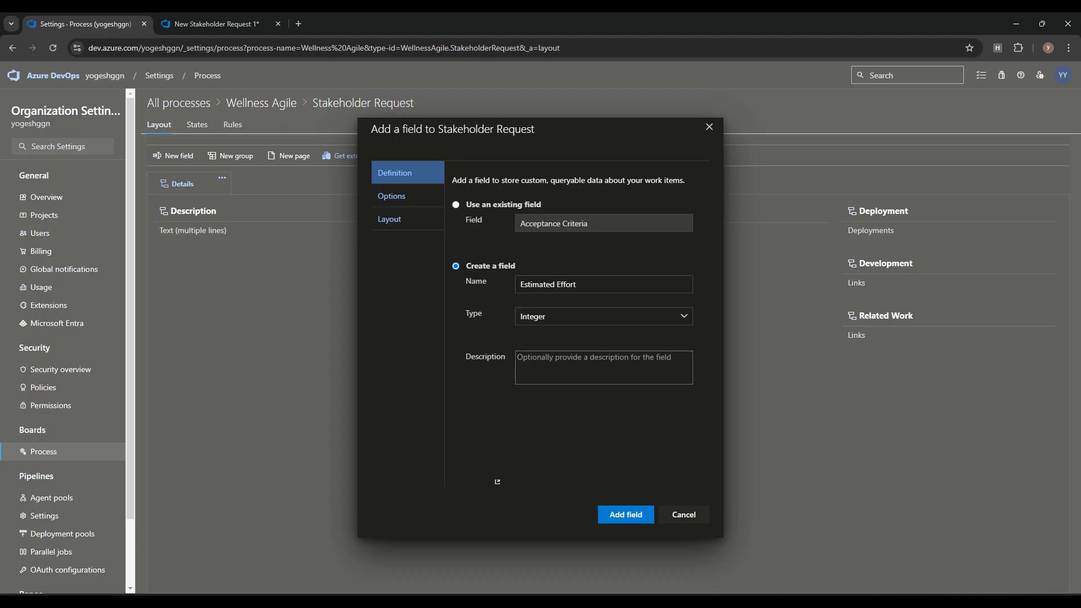
- Place the Estimated Effort field in a new group named "Estimated" on the Details page and add it
left_click(391, 195)
left_click(389, 218)
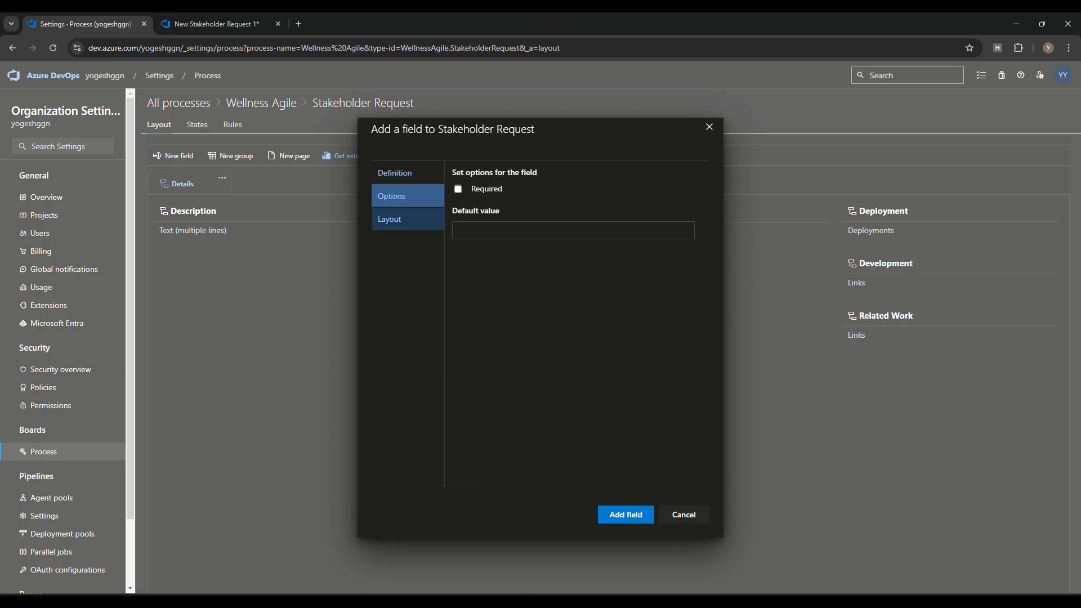
left_click_drag(592, 129, 363, 126)
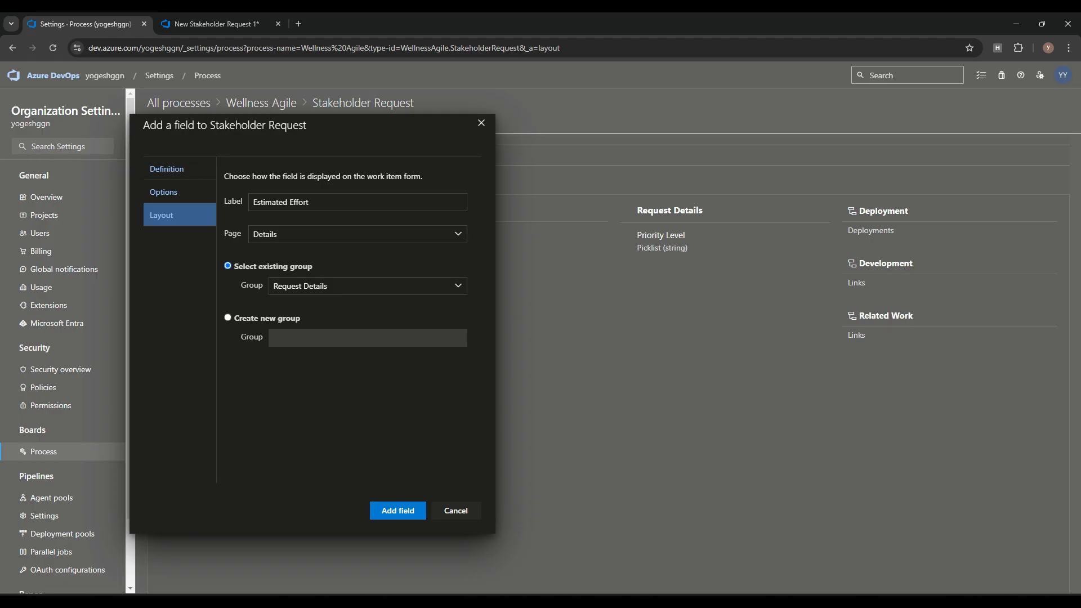
left_click(228, 318)
left_click(368, 338)
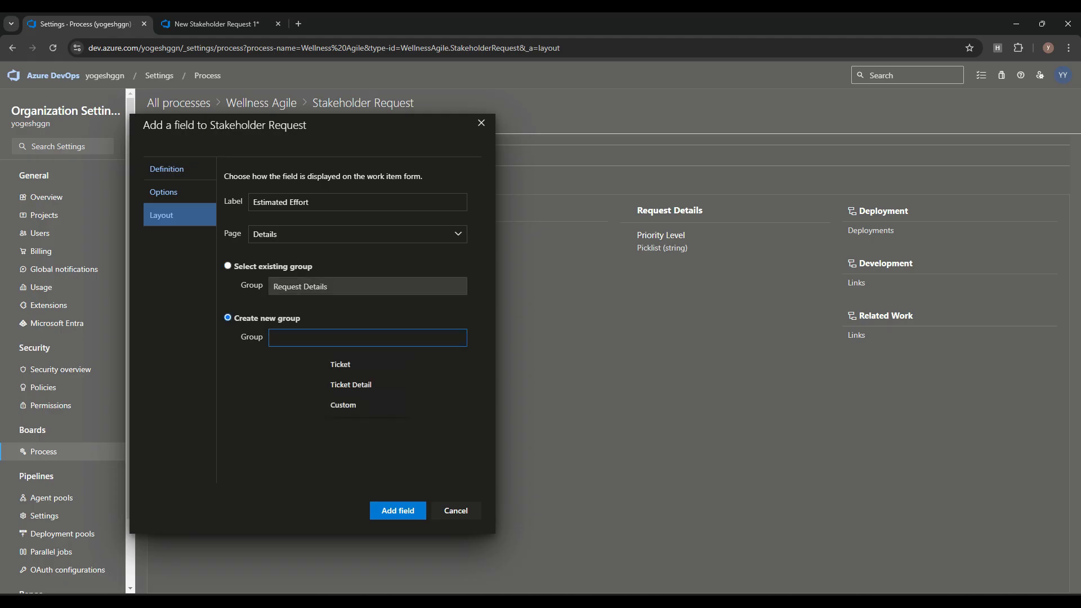
type("Estimated")
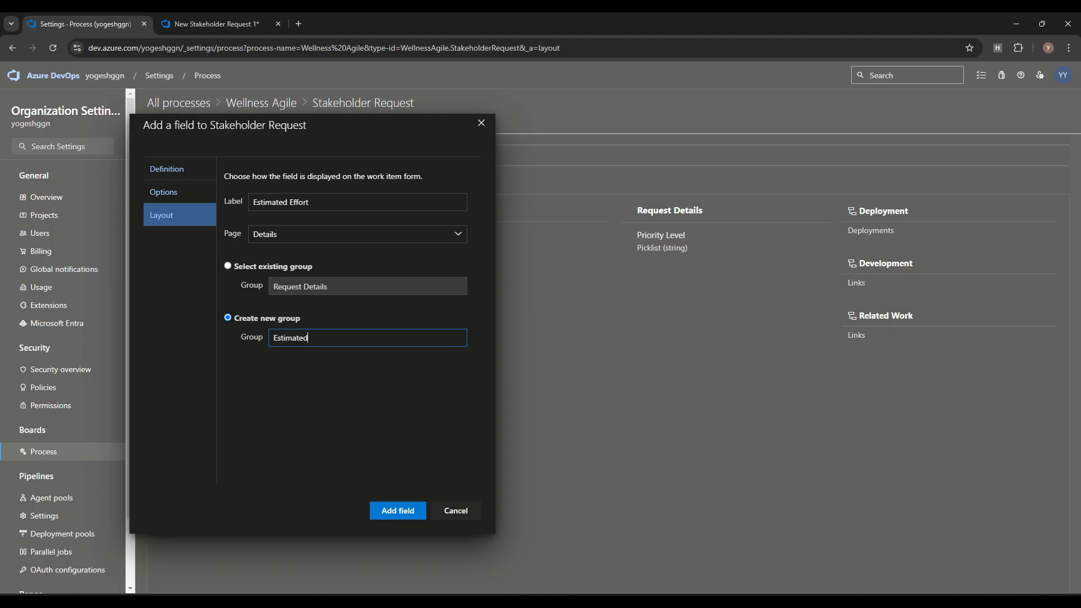
left_click(398, 510)
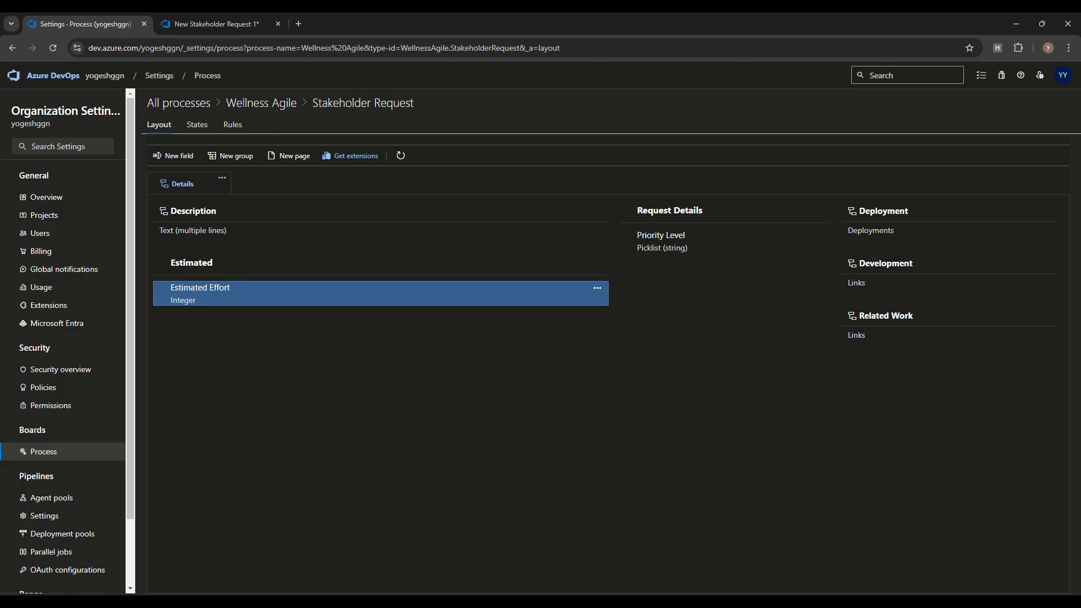
left_click(597, 288)
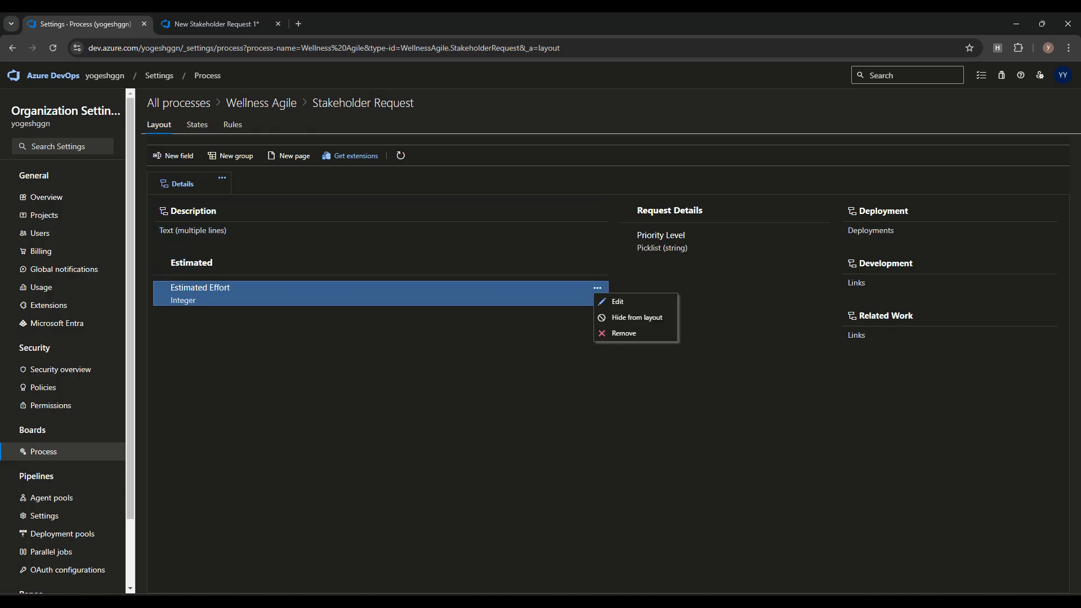
left_click(616, 301)
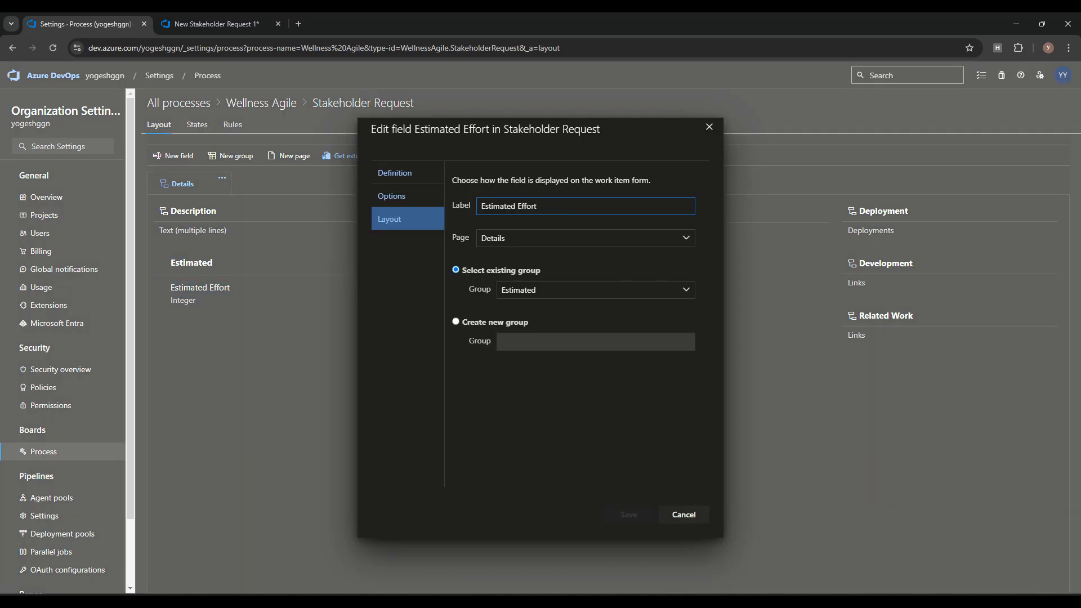
left_click(392, 196)
left_click(395, 173)
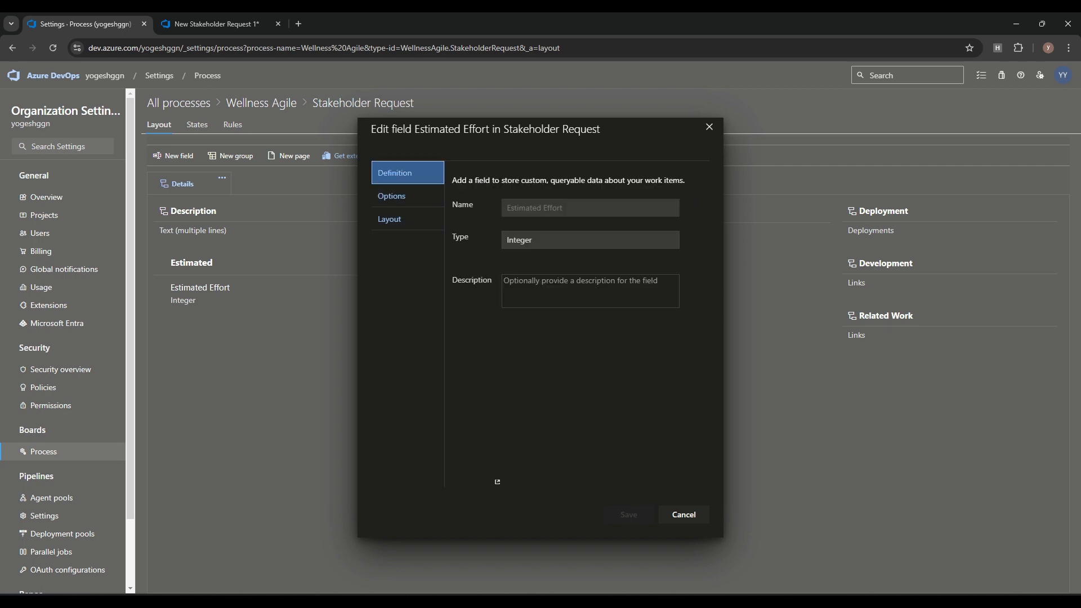
left_click(390, 219)
left_click(596, 290)
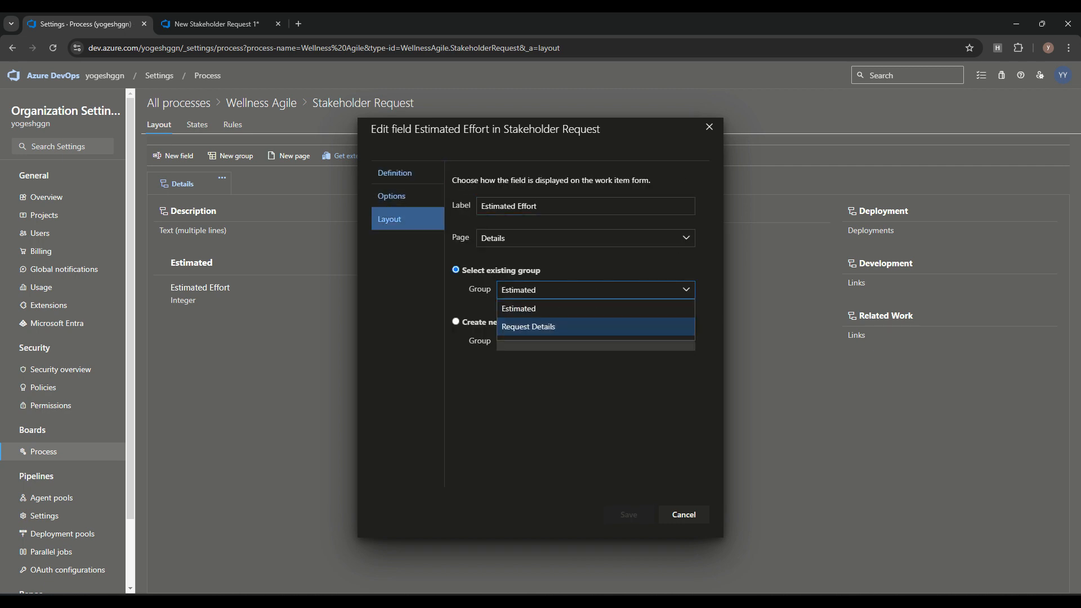
left_click(596, 327)
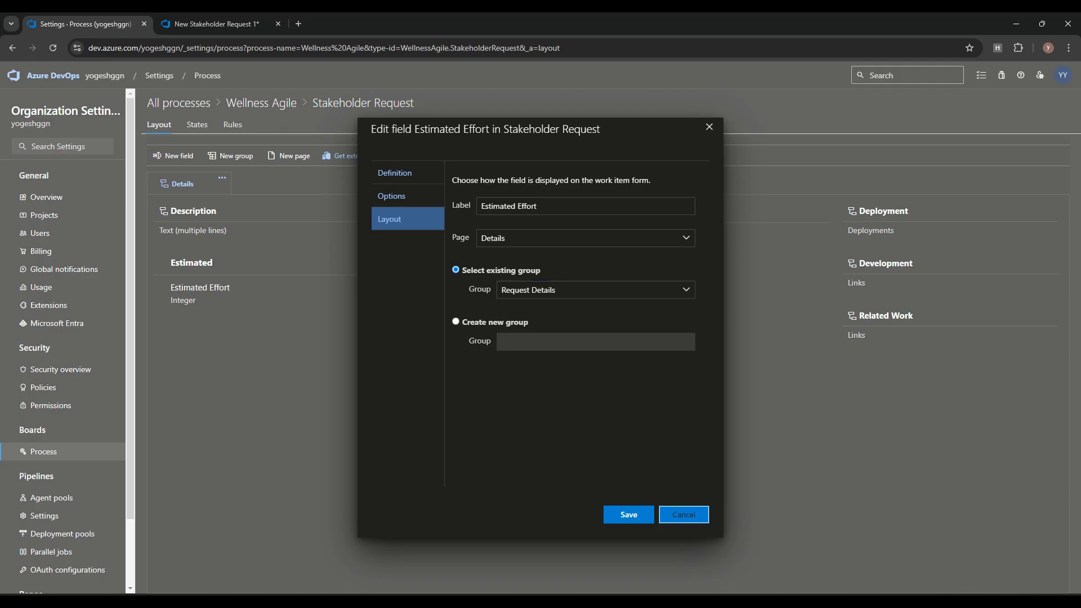
left_click(684, 515)
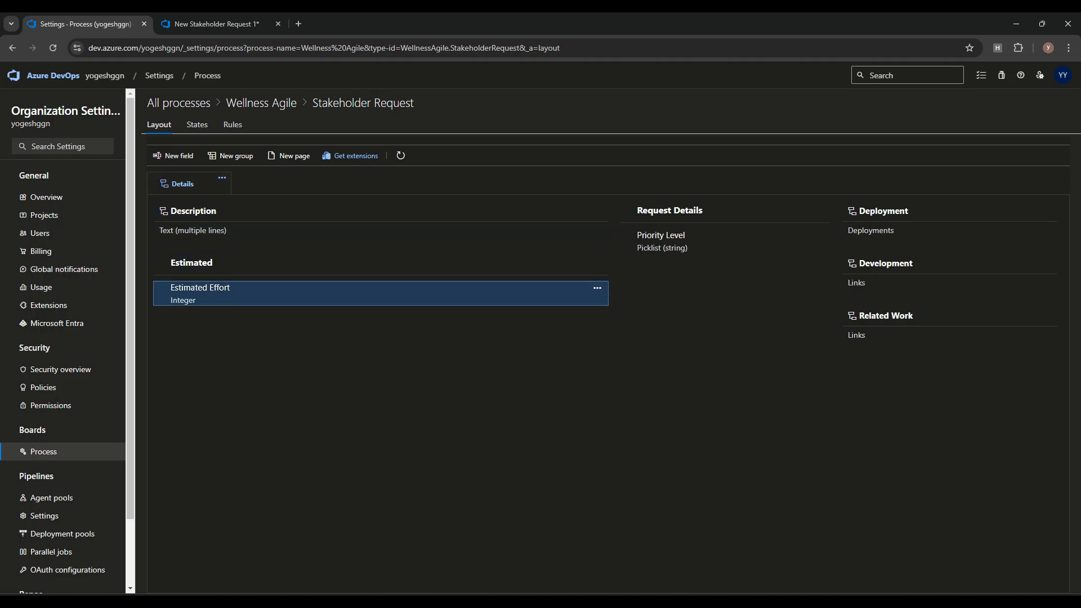
left_click(598, 287)
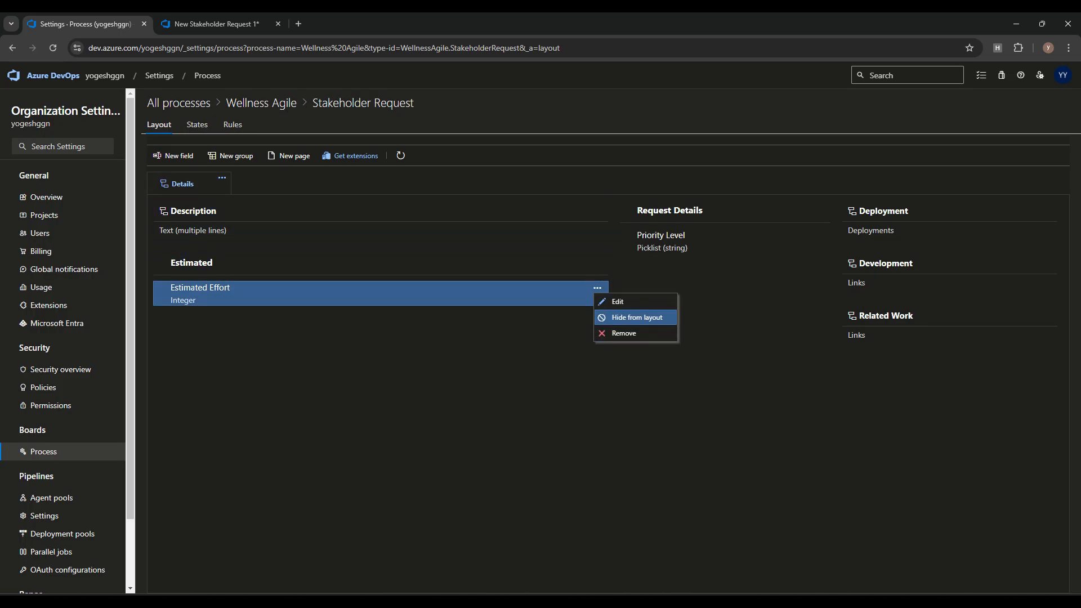
left_click(552, 352)
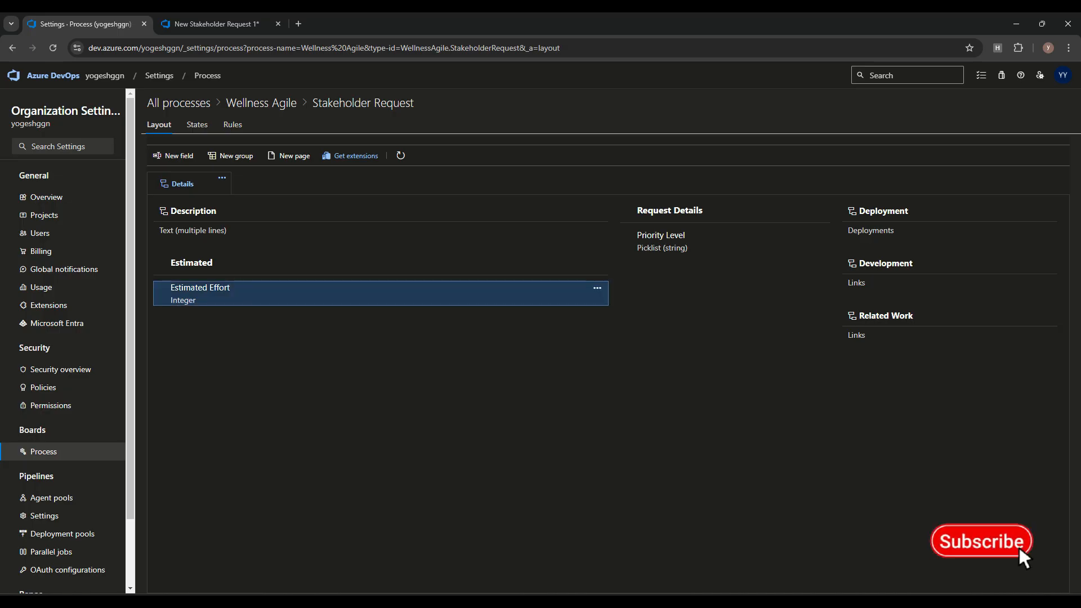
- Reload the layout and move the Estimated group to the middle column of the Details page
left_click(53, 47)
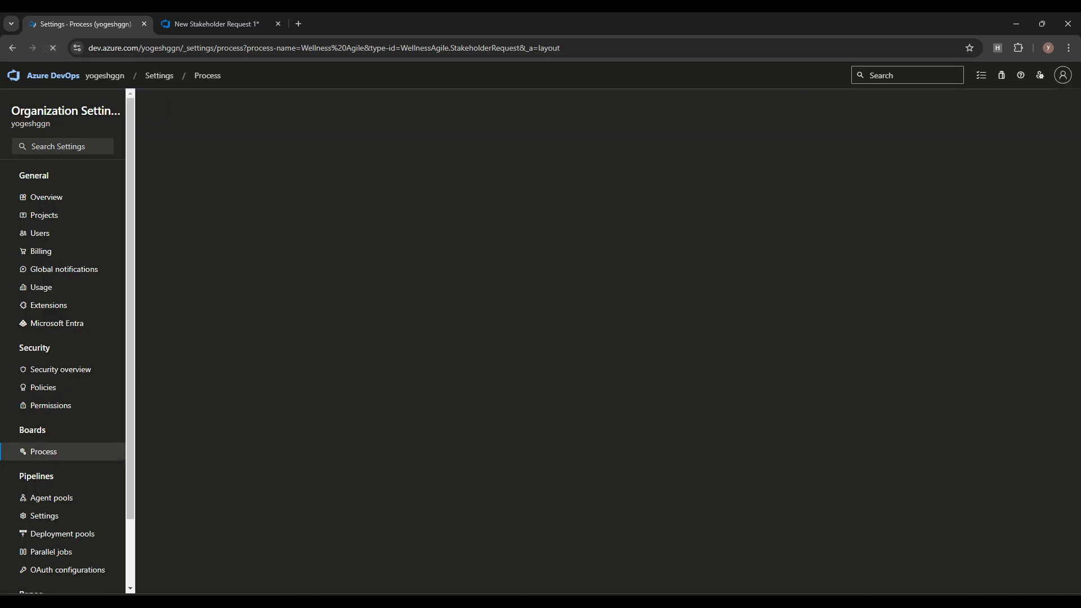
left_click(597, 263)
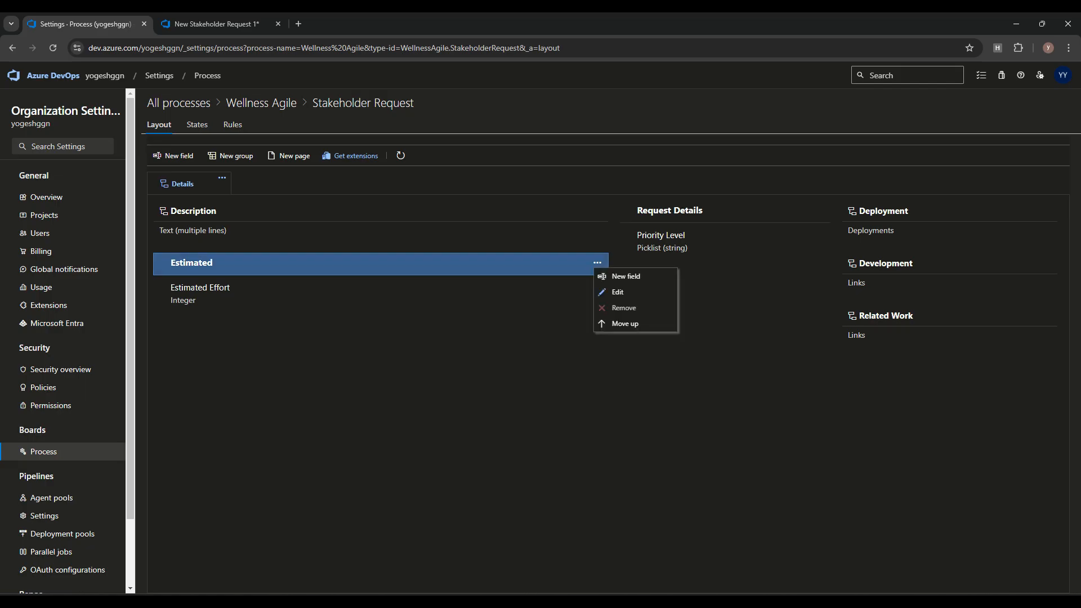
left_click(618, 292)
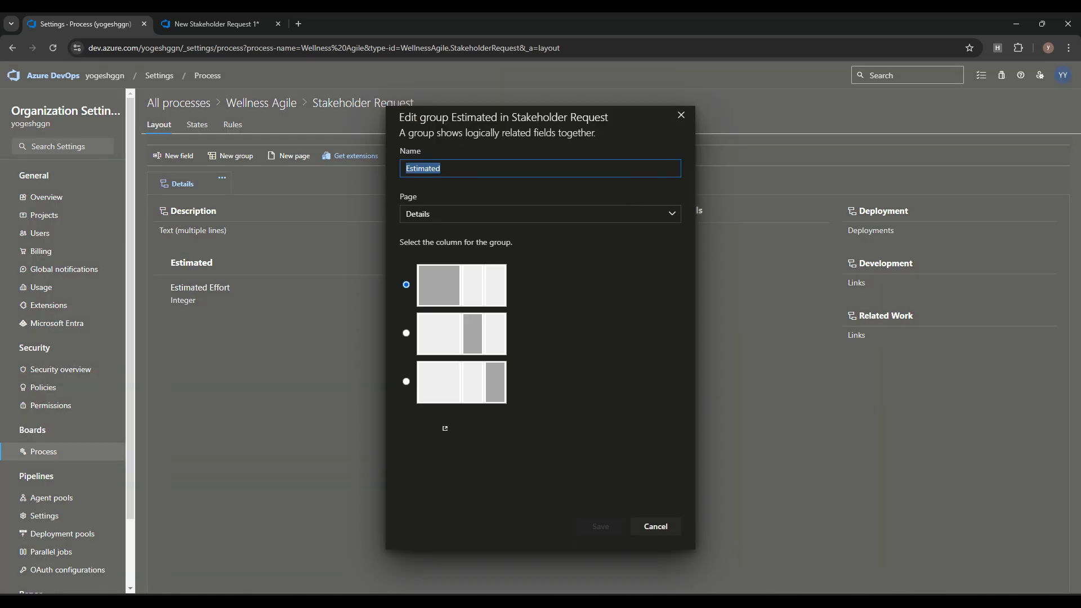
left_click(406, 333)
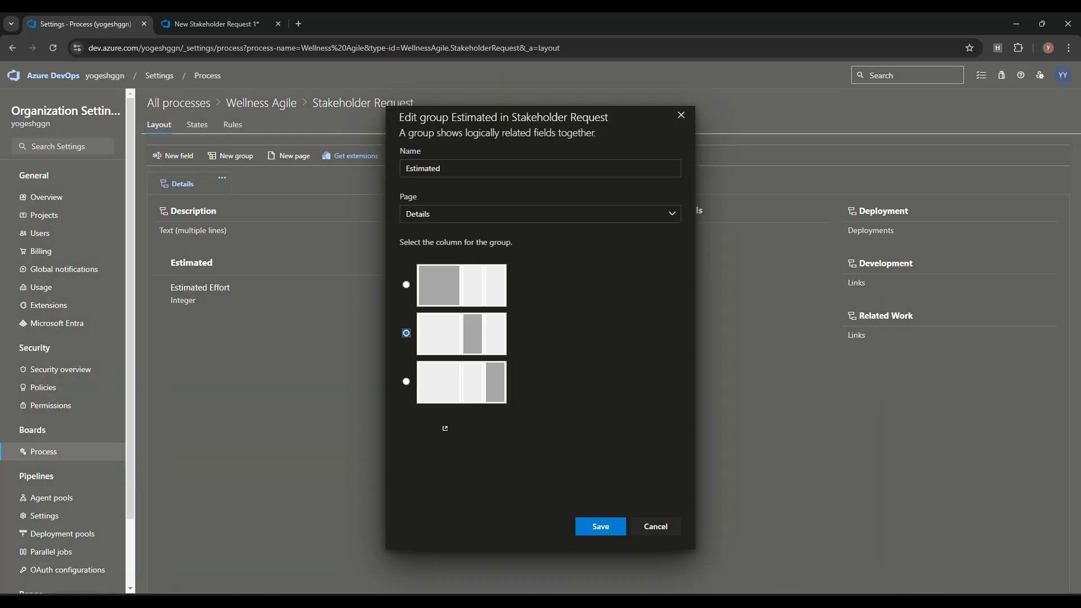
left_click(600, 526)
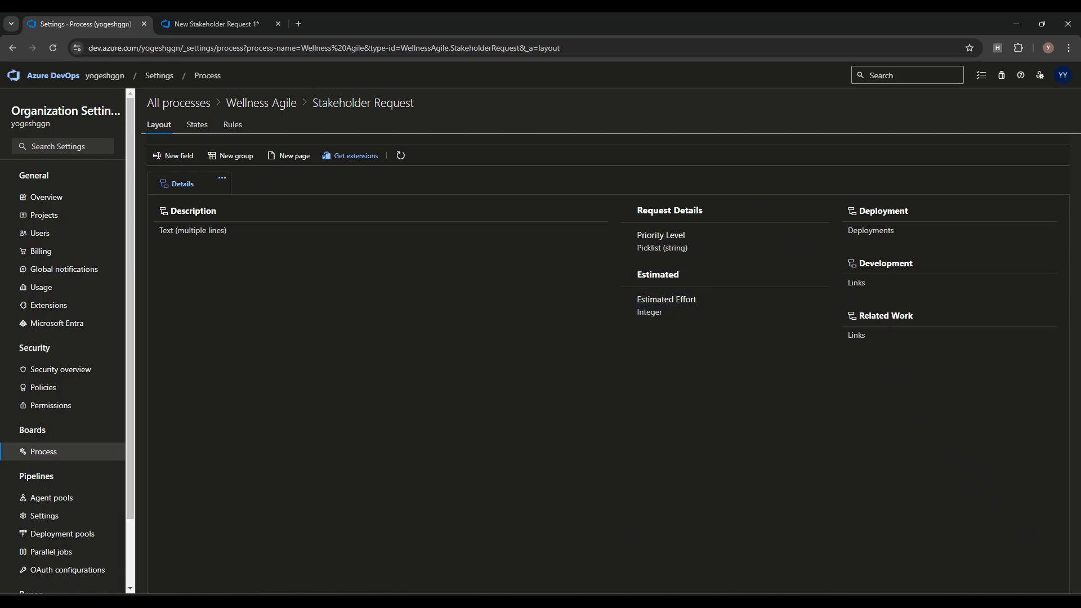
- Reload the blank Stakeholder Request work item and check the Estimated Effort field on its form
left_click(217, 25)
left_click(53, 48)
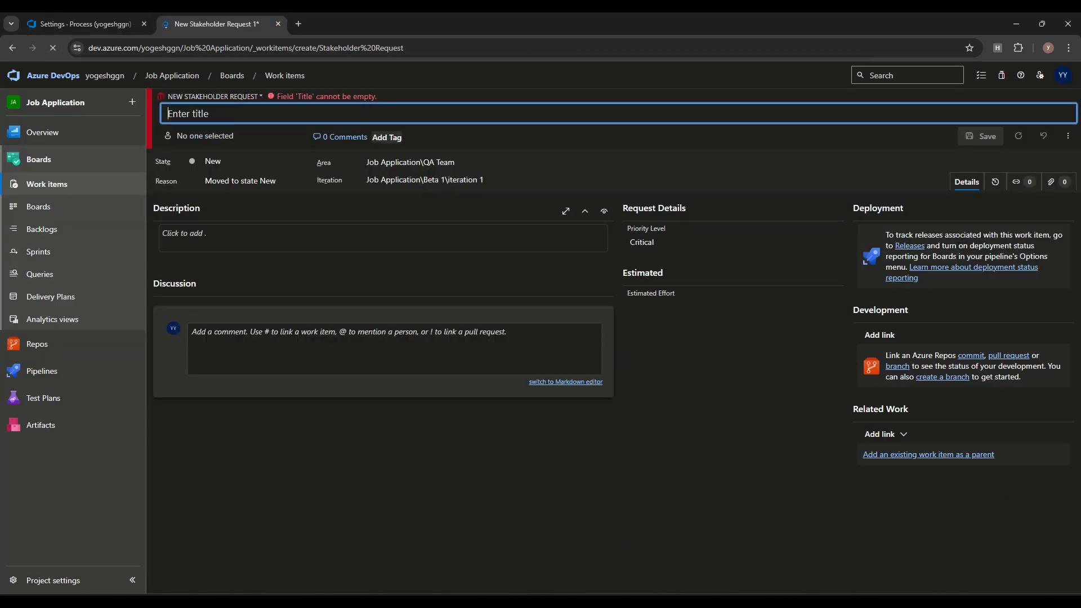
left_click(732, 304)
- Examine the workflow states defined for Stakeholder Request and compare them with the State choices in the blank work item
left_click(86, 24)
left_click(197, 125)
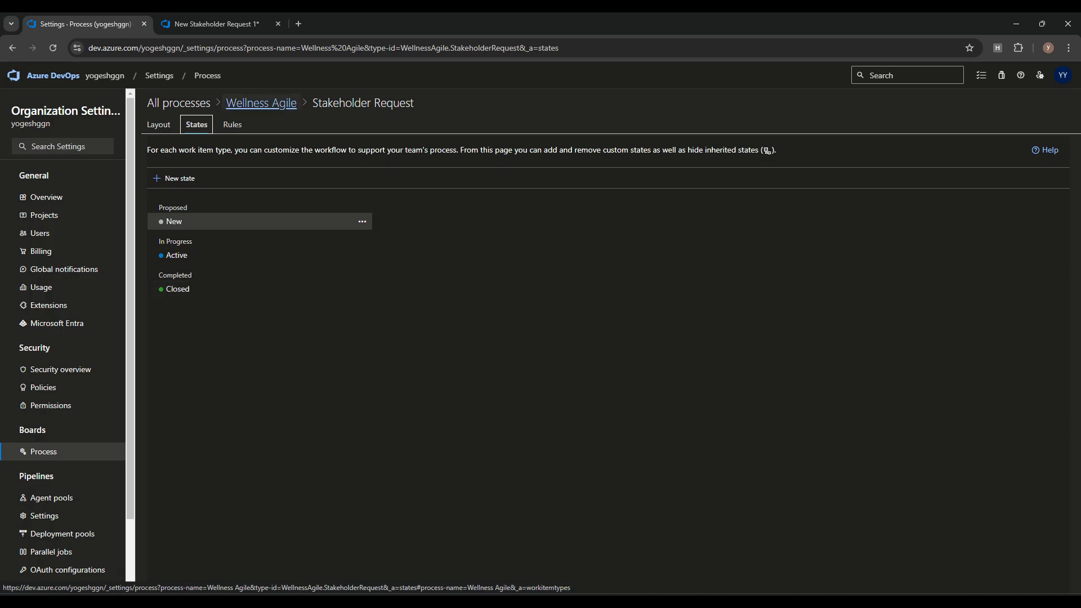
left_click(224, 24)
left_click(247, 162)
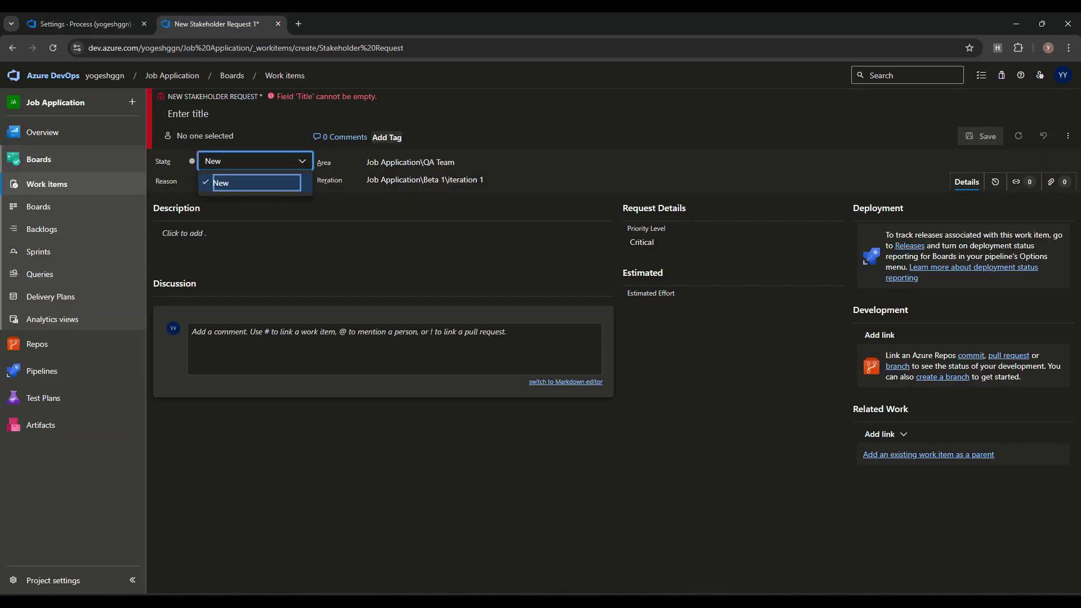
- Title the new Stakeholder Request "Google login request", save it, and list its available State choices
left_click(383, 238)
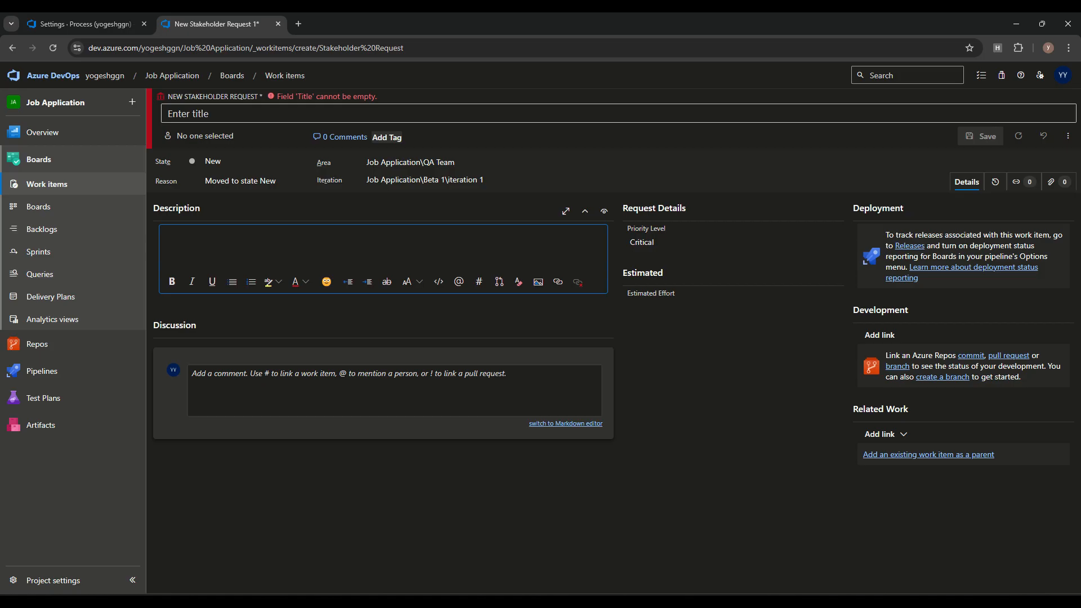
left_click(253, 113)
type("Google login request")
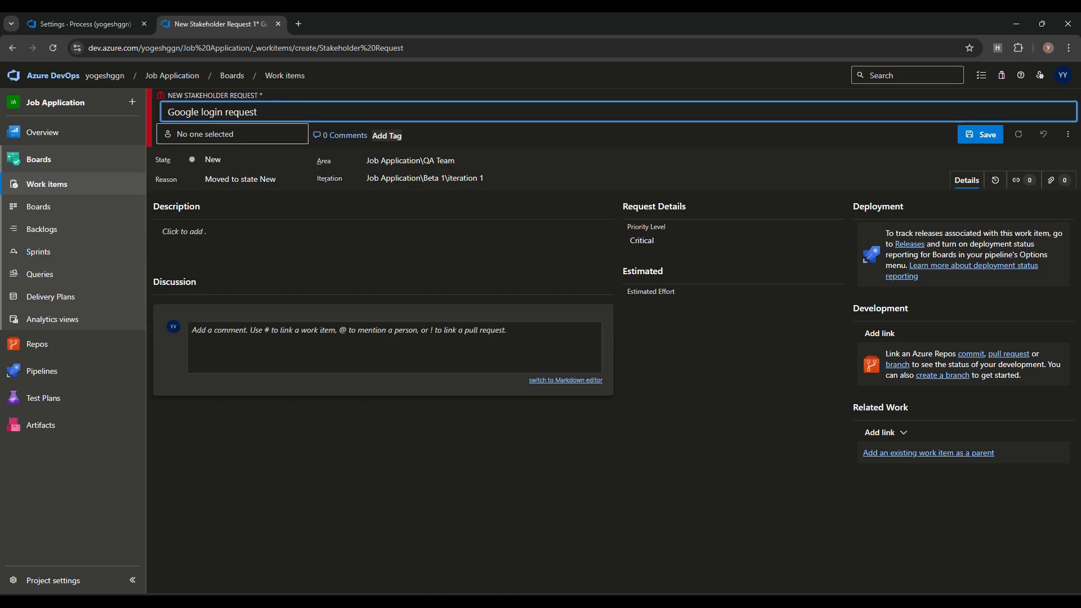
left_click(980, 134)
left_click(253, 159)
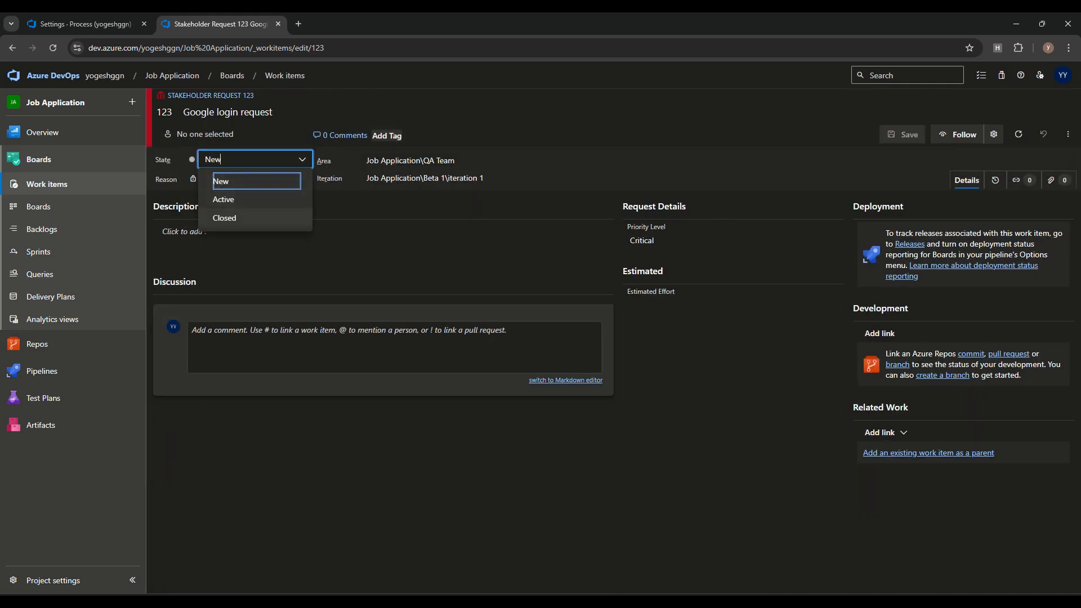
- Examine the Active state's name and available state categories in the Stakeholder Request workflow, leaving the definition unsaved
left_click(85, 24)
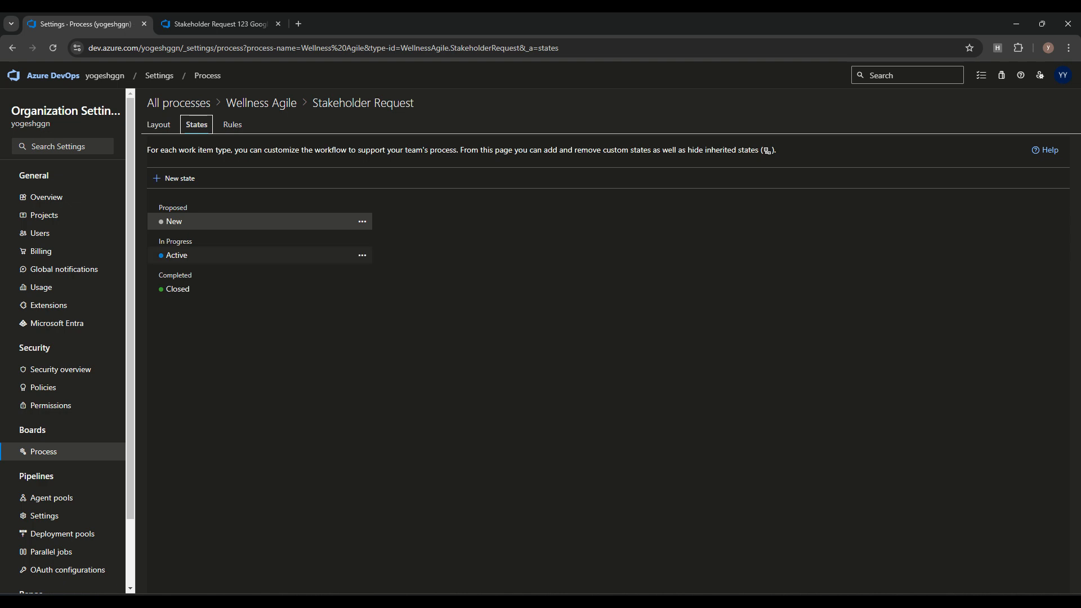
left_click(362, 255)
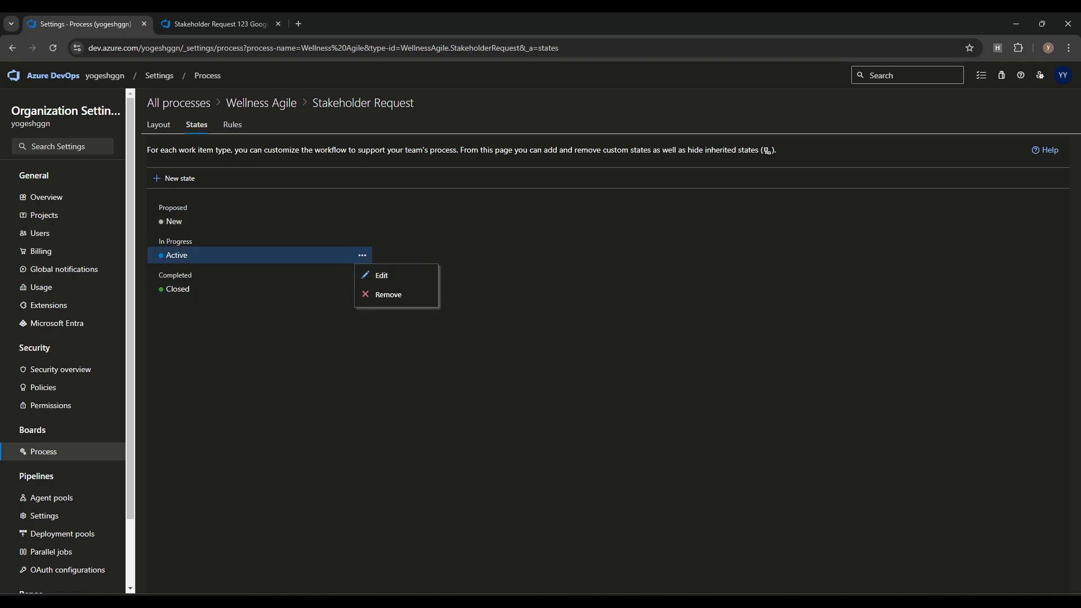
left_click(382, 275)
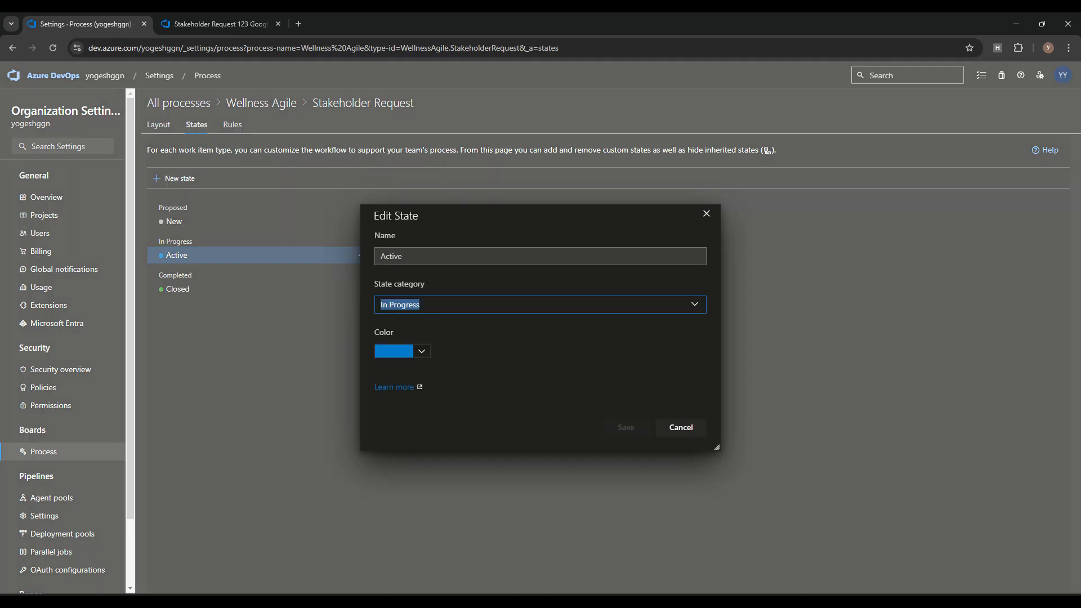
left_click(462, 256)
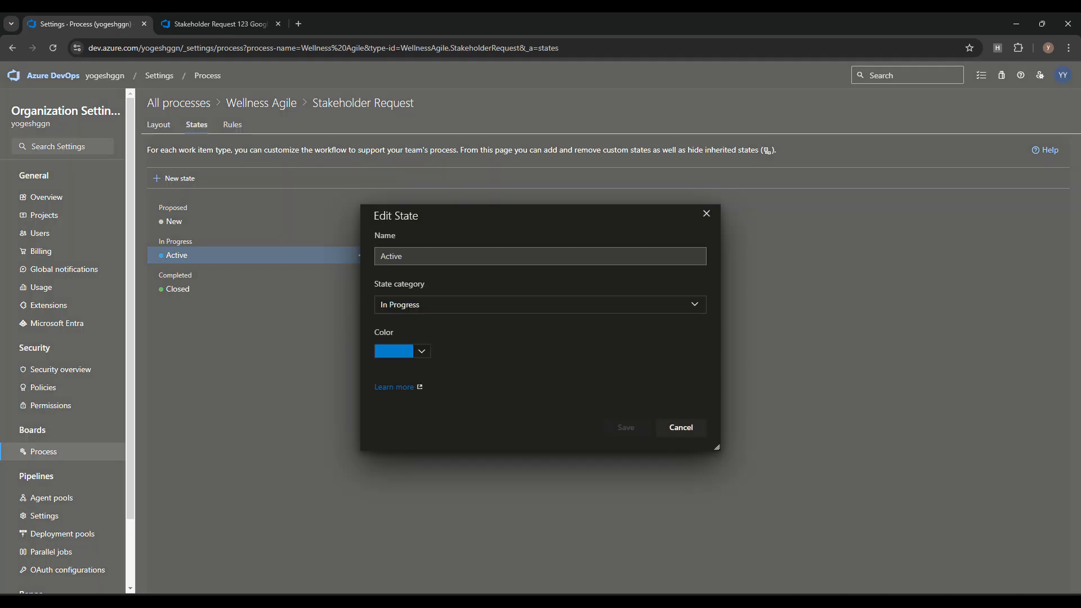
key("Escape")
left_click(363, 255)
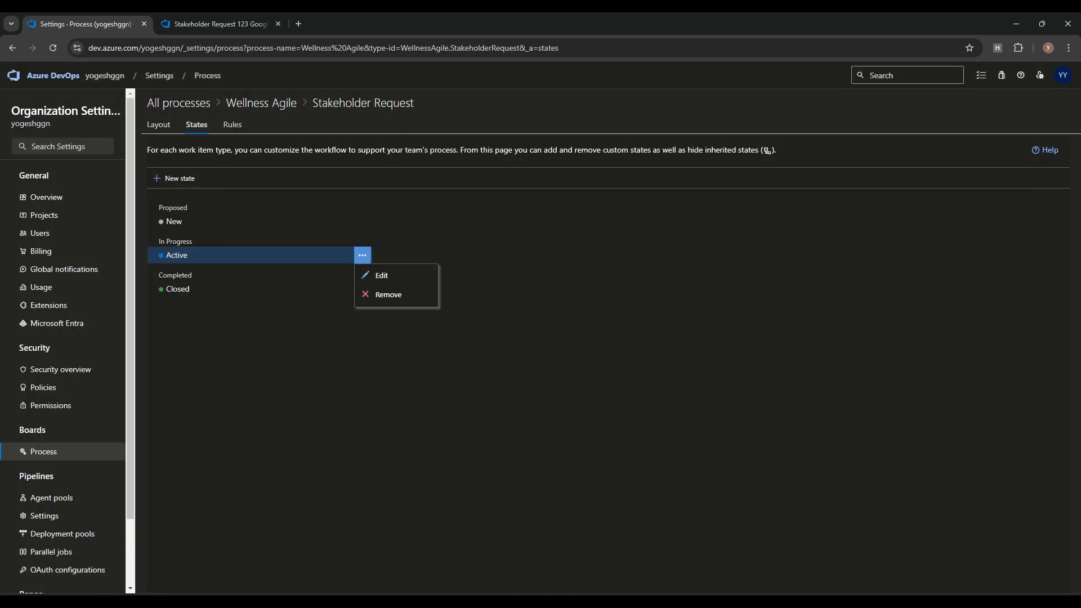
left_click(382, 275)
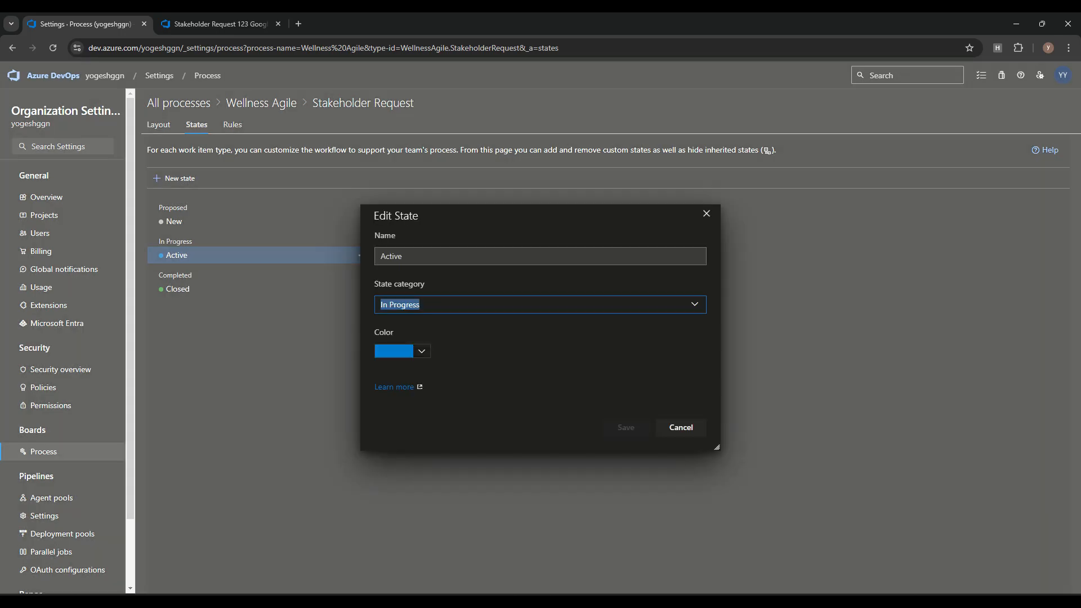
key("shift+Tab")
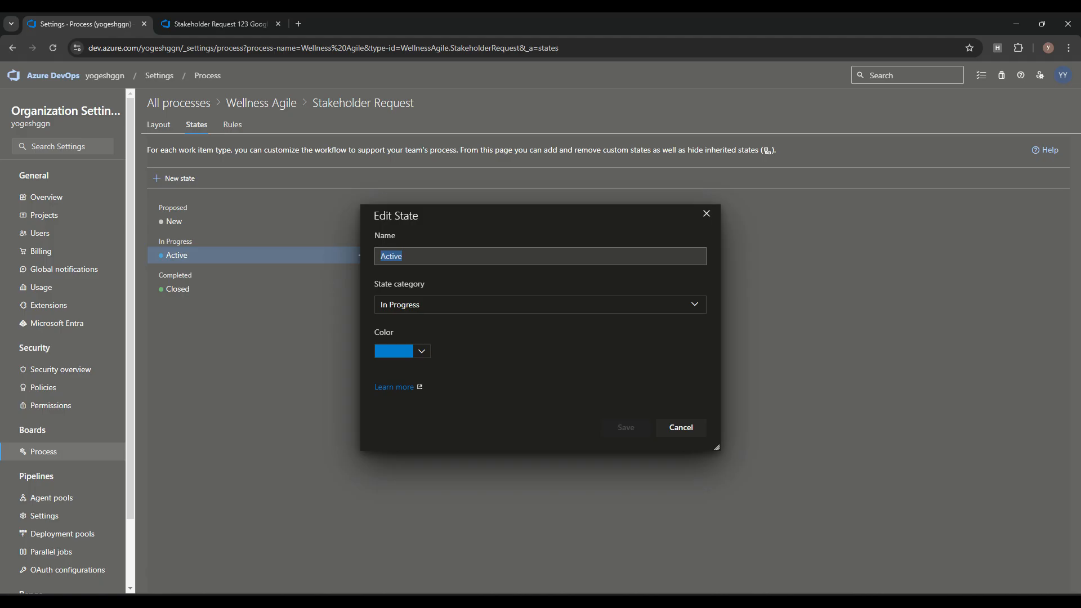
left_click(541, 304)
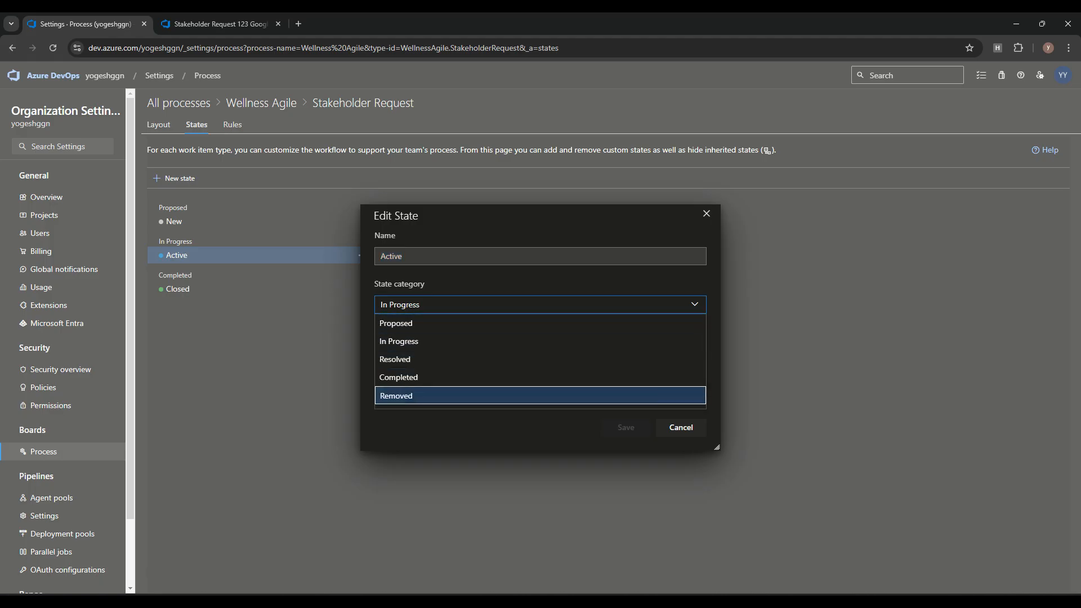
key("Up")
key("Up")
key("Down")
key("Down")
key("Escape")
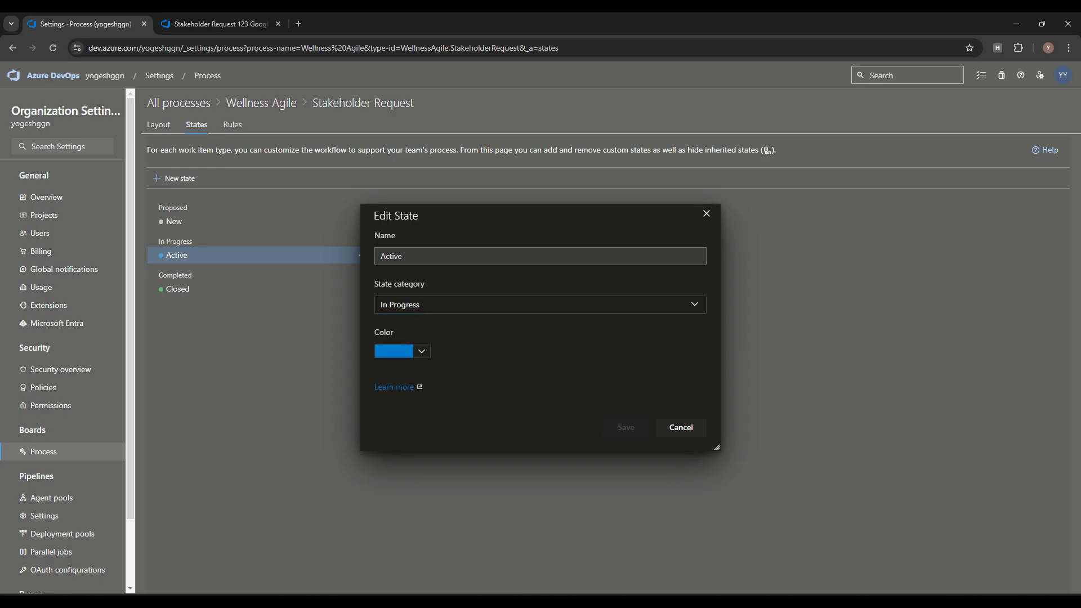
left_click(682, 428)
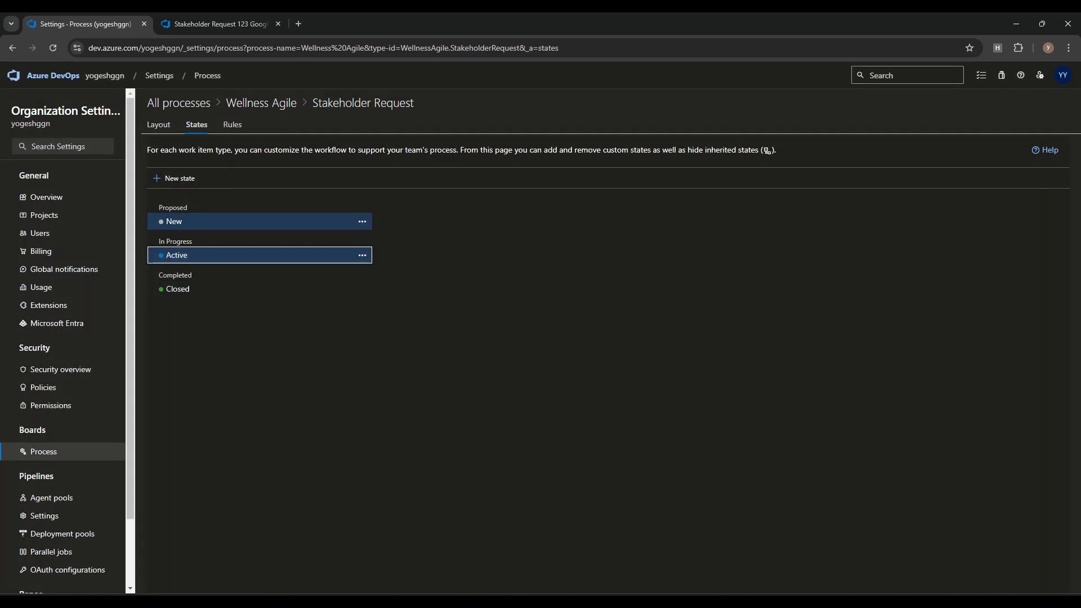
- Inspect the New state's definition and its state category choices, closing it without saving
left_click(362, 221)
left_click(381, 241)
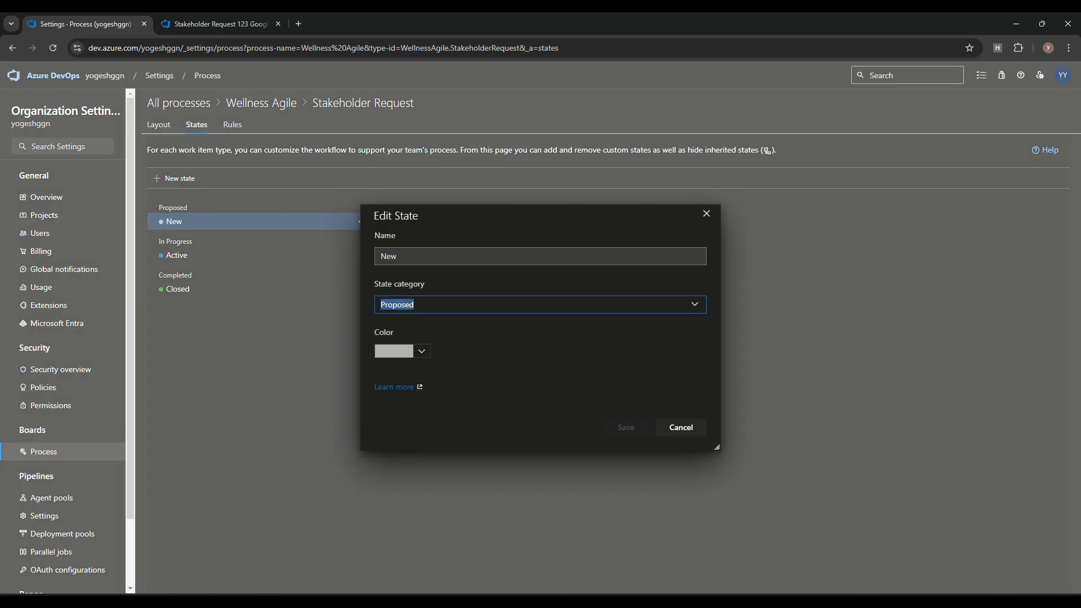
left_click(695, 305)
left_click(523, 426)
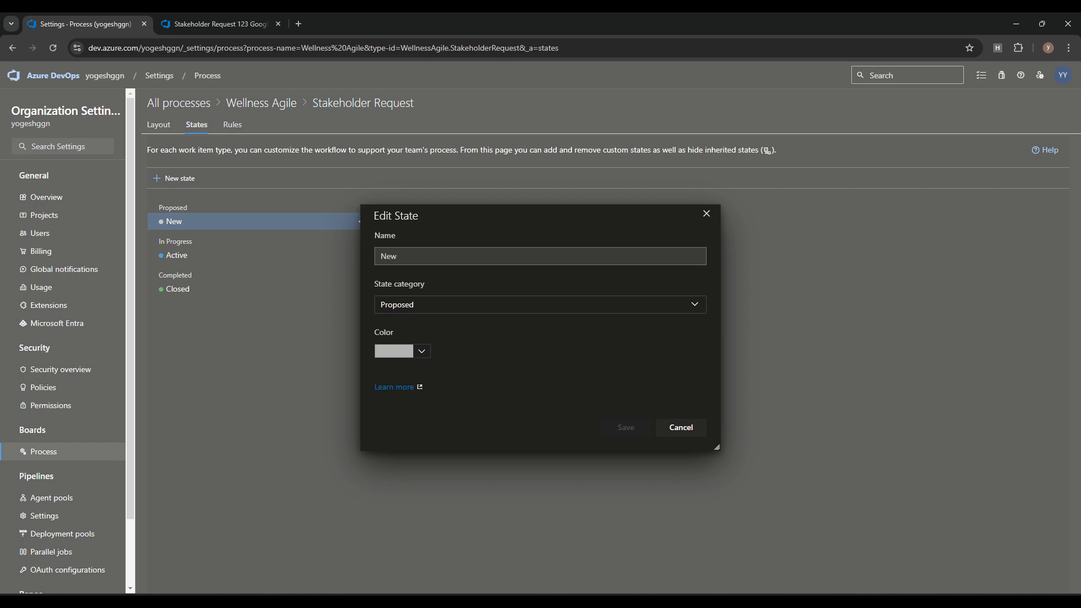
left_click(681, 427)
- Create a workflow state named "Reviewed" for Stakeholder Request in the In Progress category
left_click(175, 178)
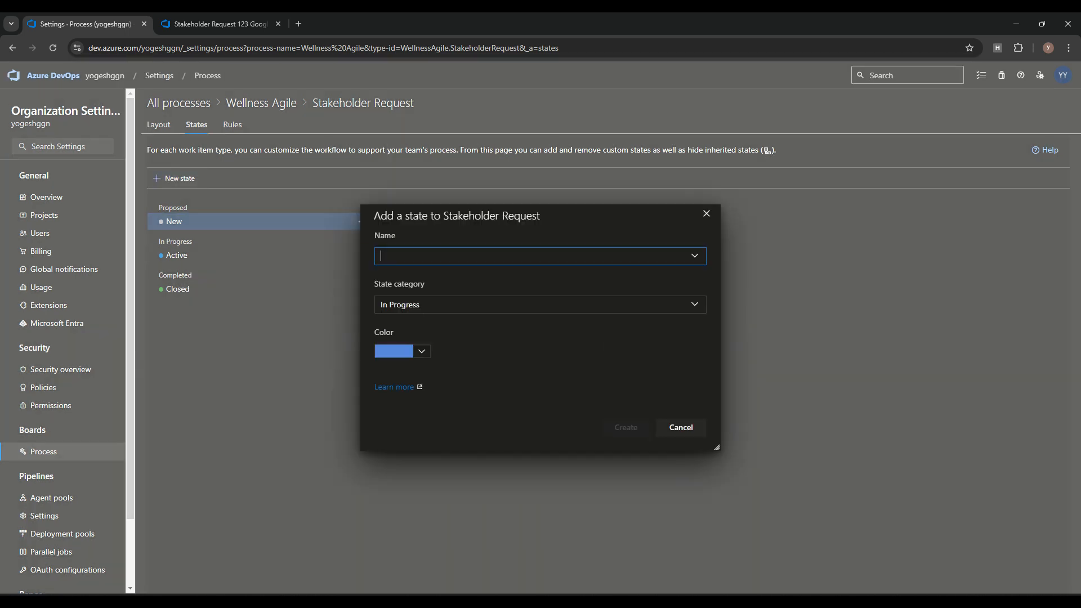
type("Reviewed")
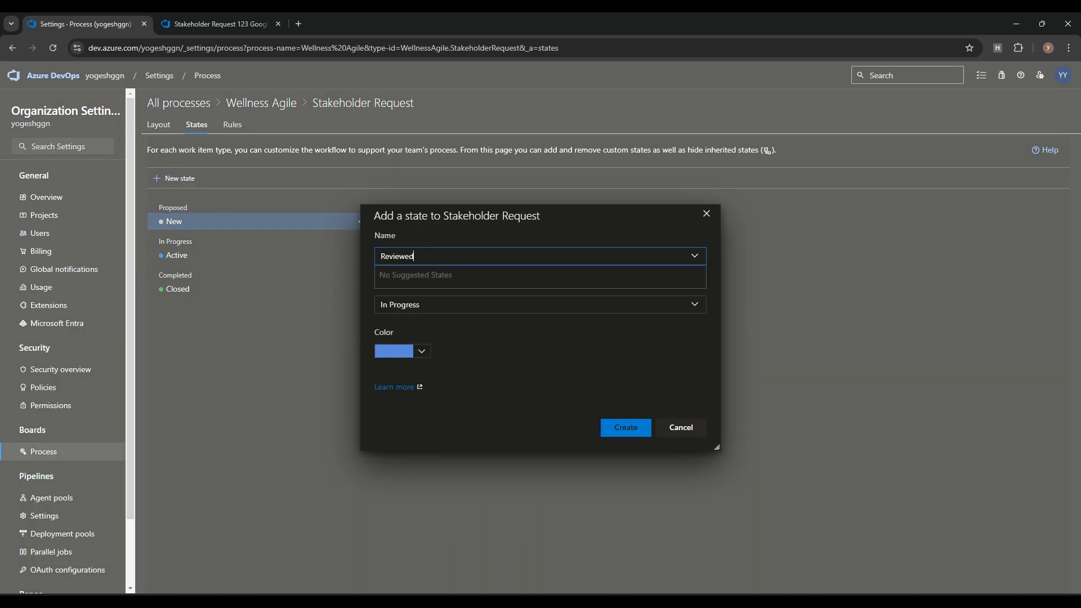
left_click(695, 305)
left_click(524, 426)
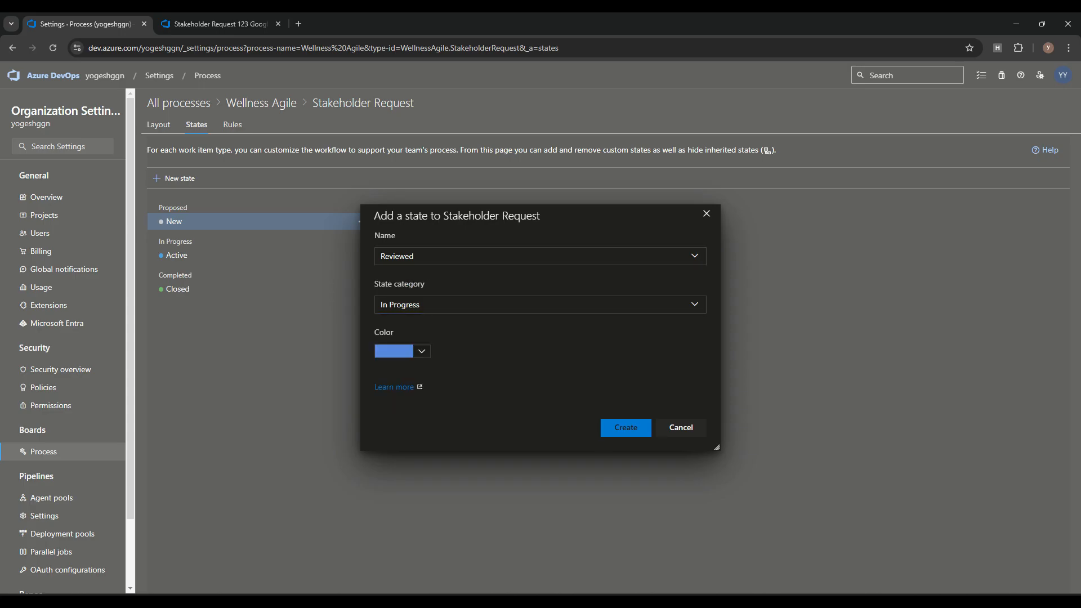
left_click(626, 427)
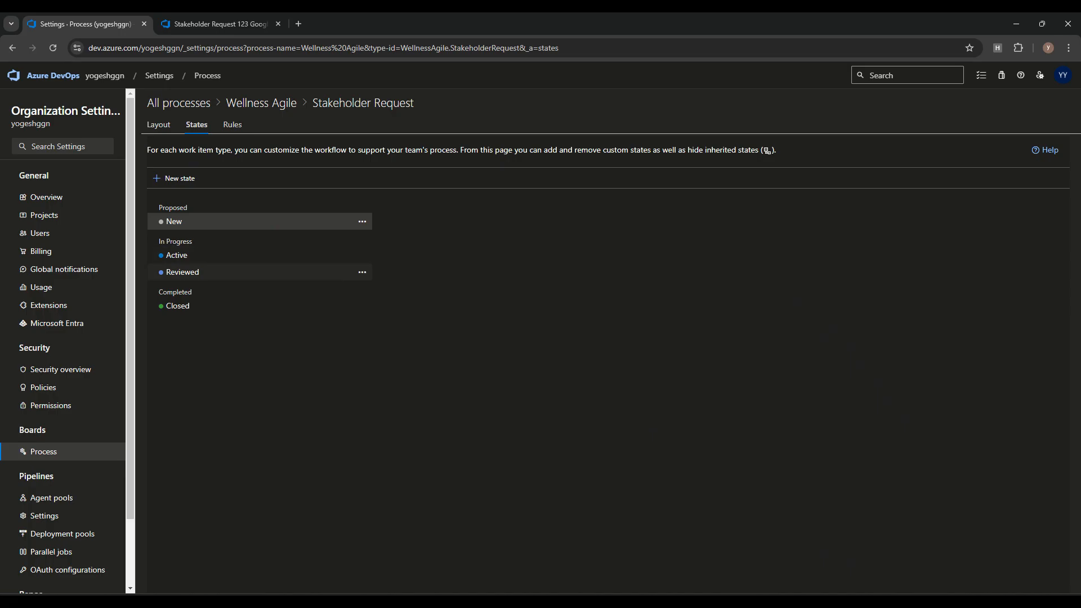
- Reload the Google login request work item and set its State to Reviewed
left_click(210, 24)
left_click(53, 47)
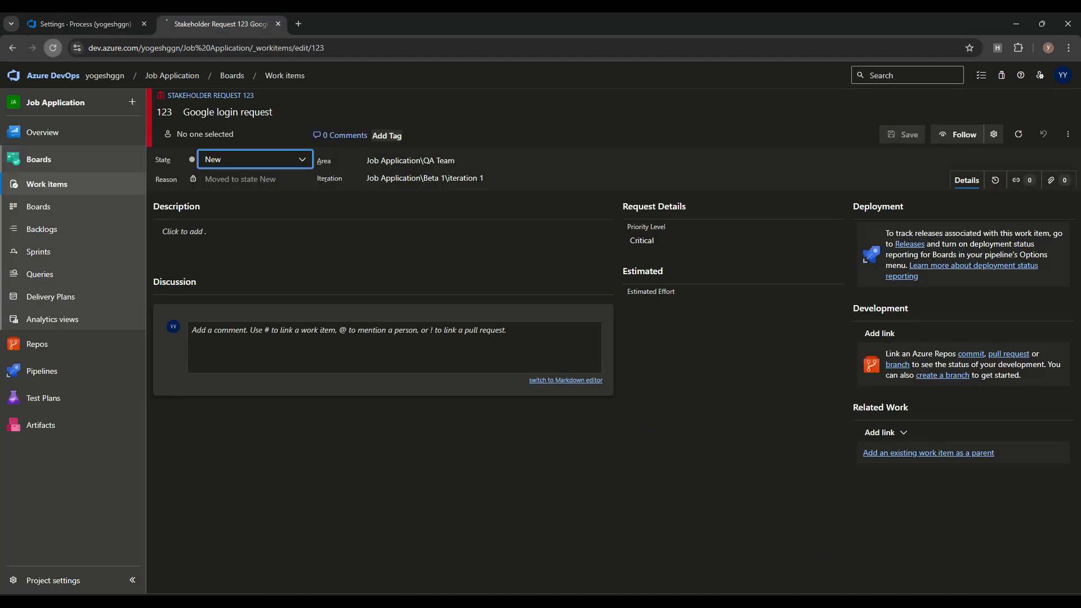
left_click(242, 160)
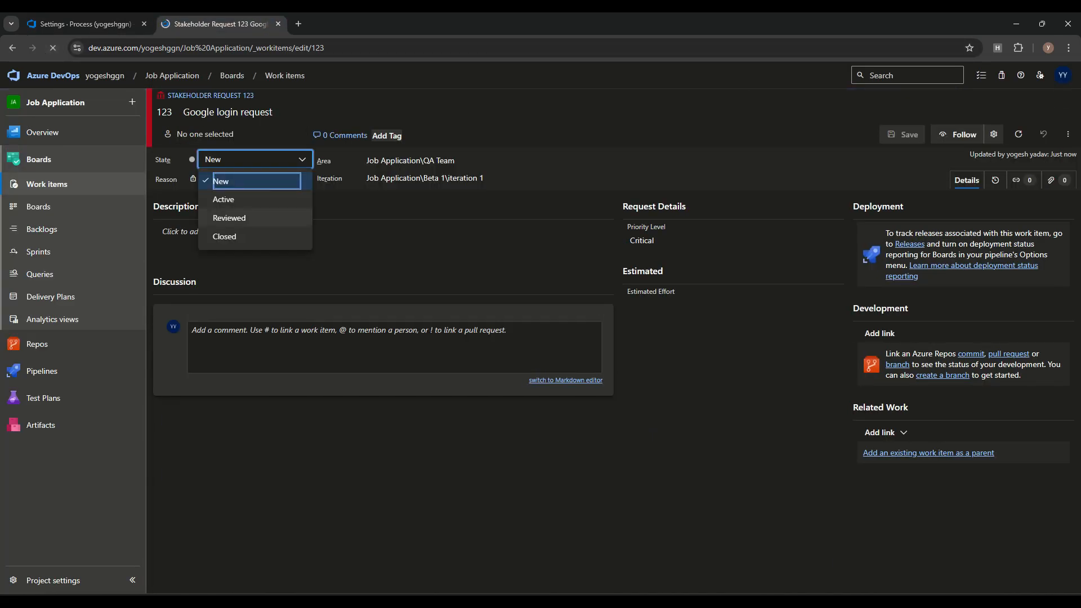
- Add a group named "Bussiness Info" to the wide first column of the Stakeholder Request layout's Details page
key("ctrl+Tab")
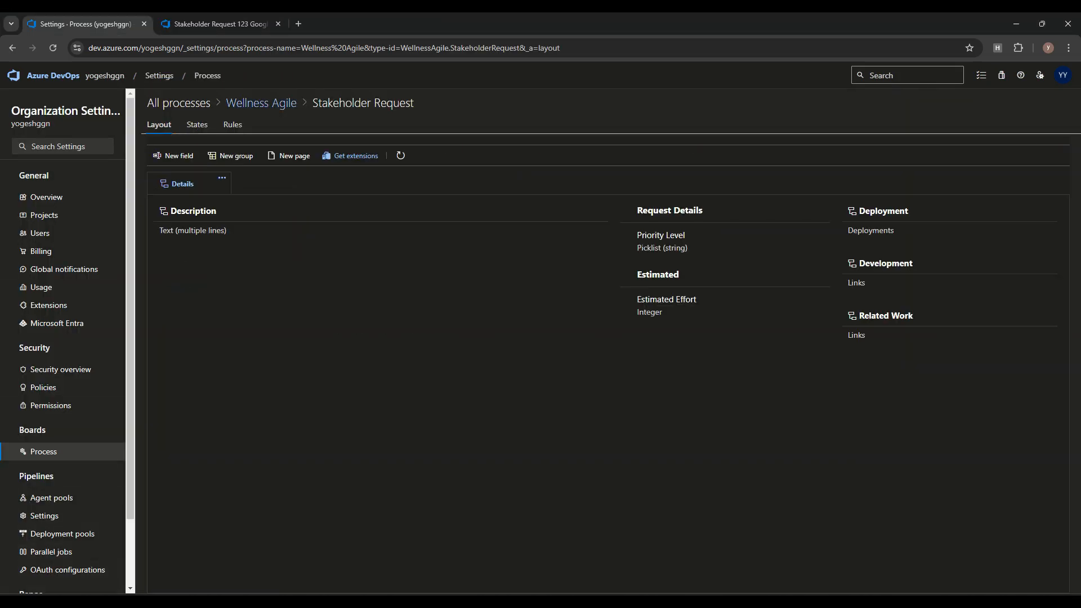
left_click(231, 156)
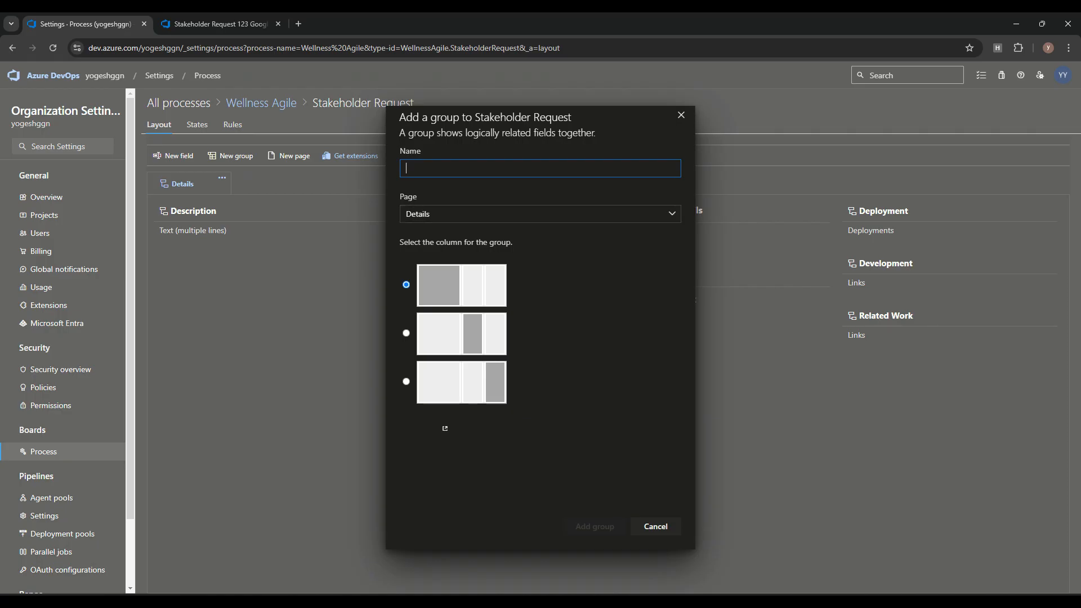
type("Bussiness Info")
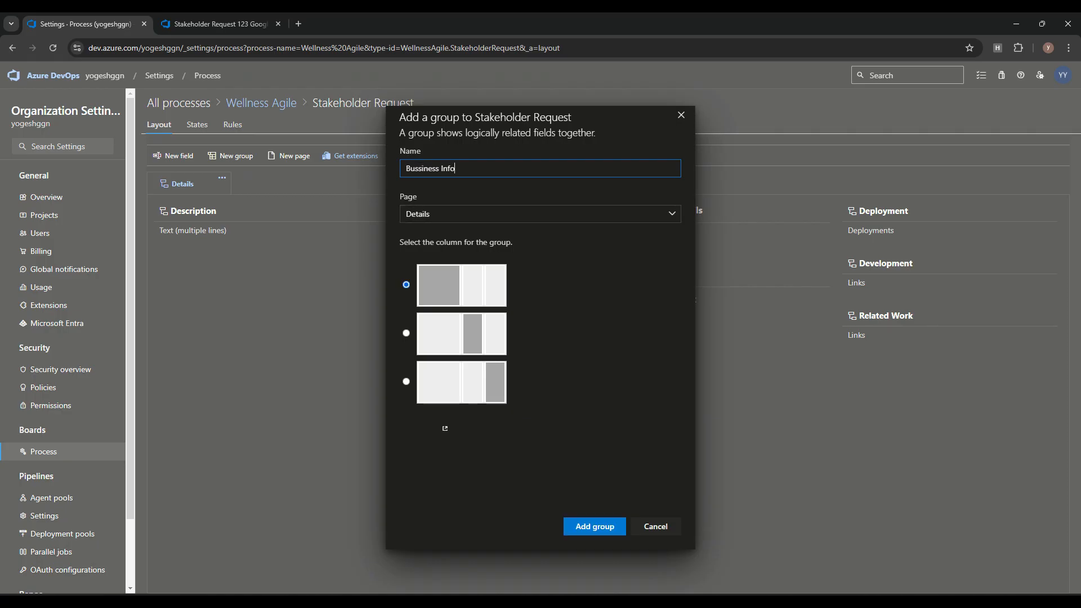
left_click(406, 333)
left_click(406, 285)
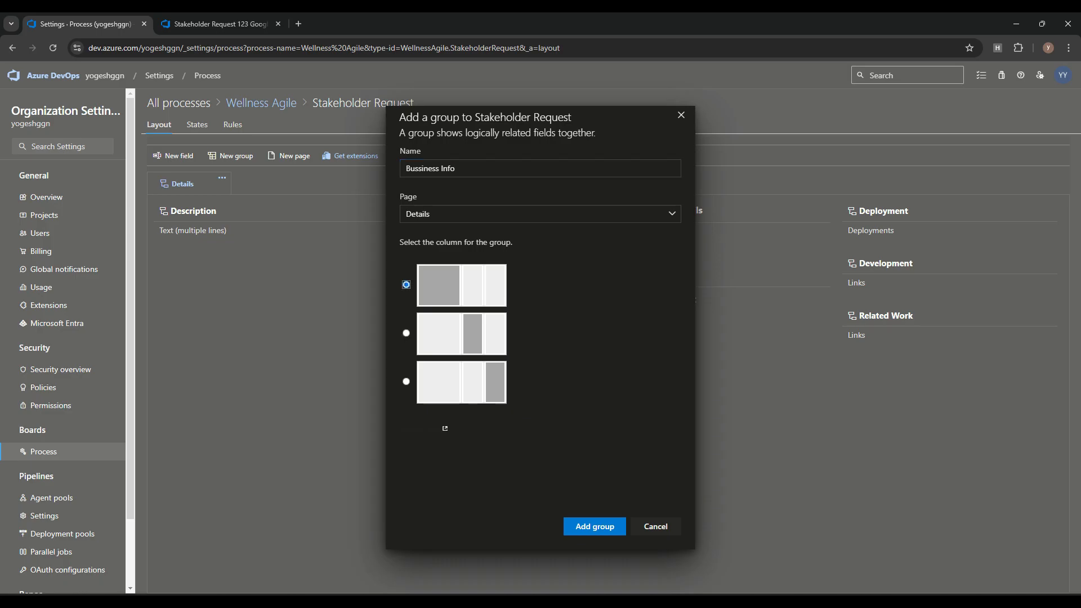
key("Return")
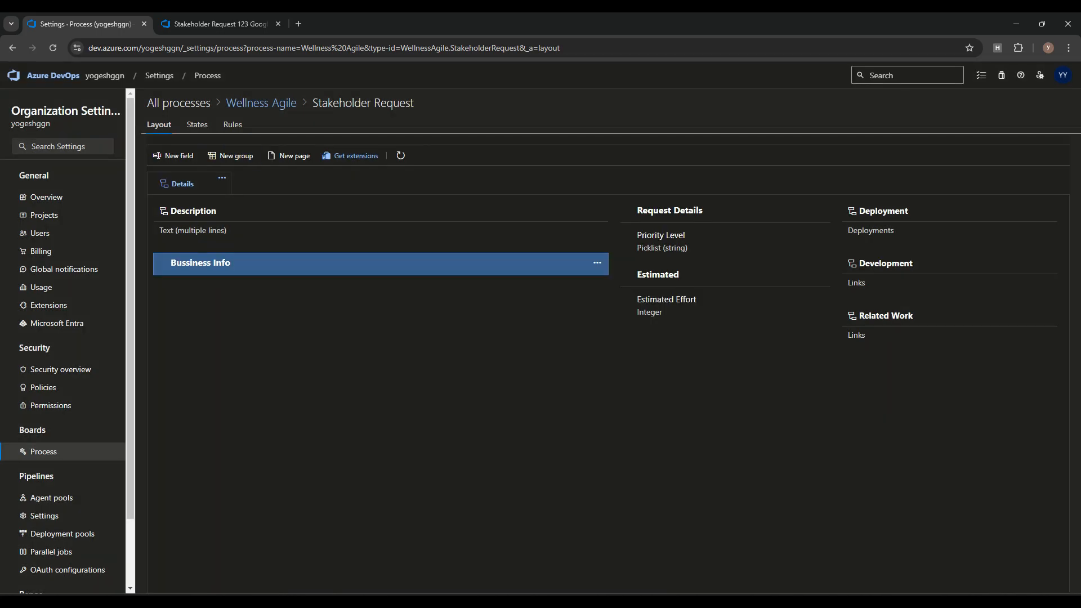
- Start a new field in the Bussiness Info group and name it "Customer Name"
left_click(596, 263)
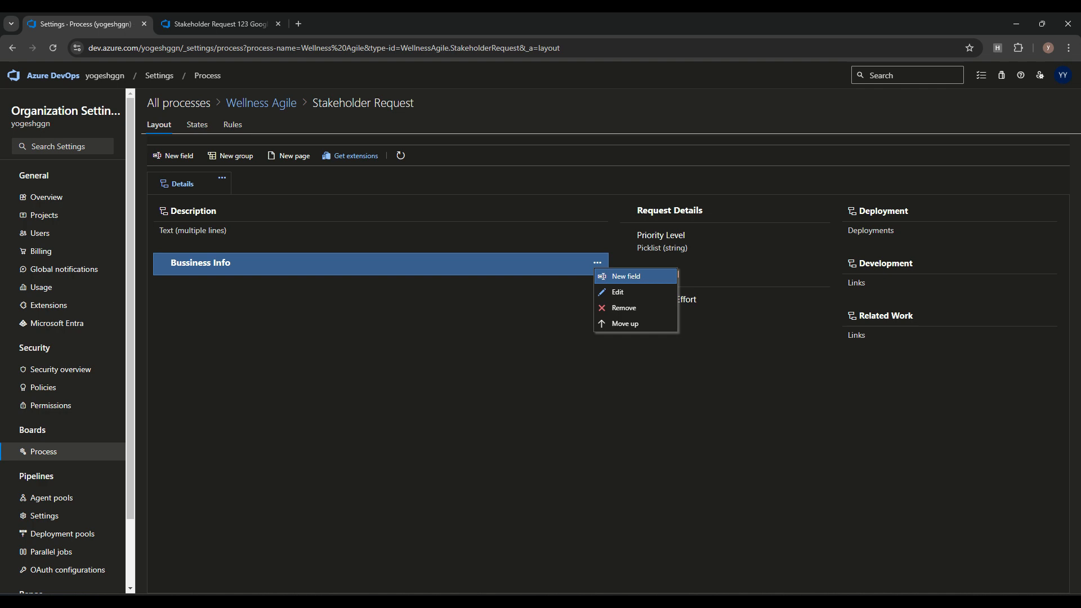
left_click(620, 277)
left_click(617, 283)
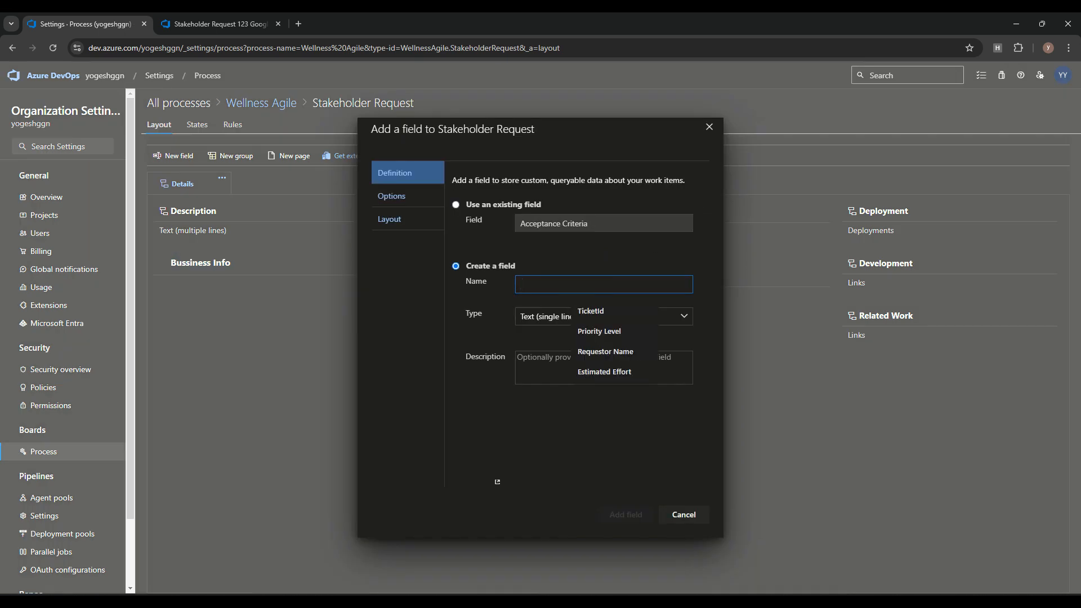
type("B")
type("u")
key("BackSpace")
key("BackSpace")
type("Cs")
key("BackSpace")
type("ustomer Name")
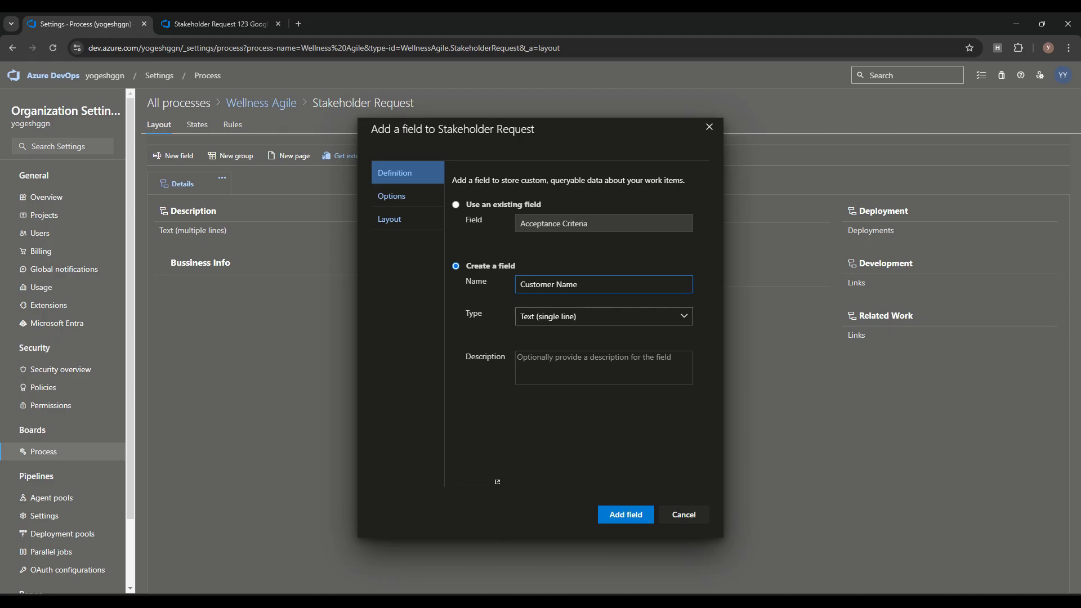
- Set the Customer Name field's type to Identity, review its options and layout placement, and add it
left_click(559, 317)
left_click(685, 316)
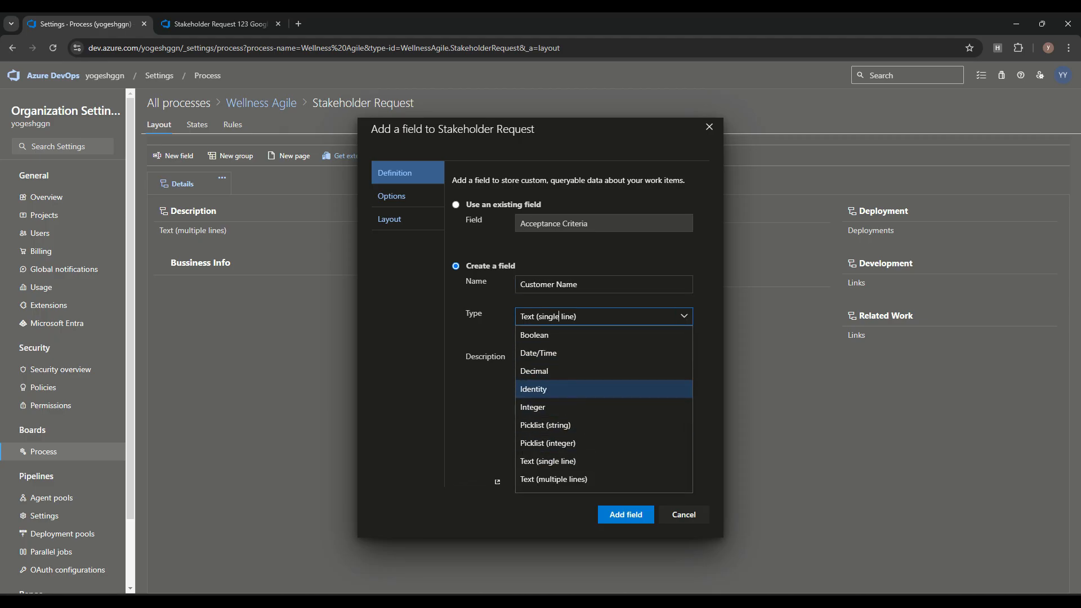
left_click(534, 389)
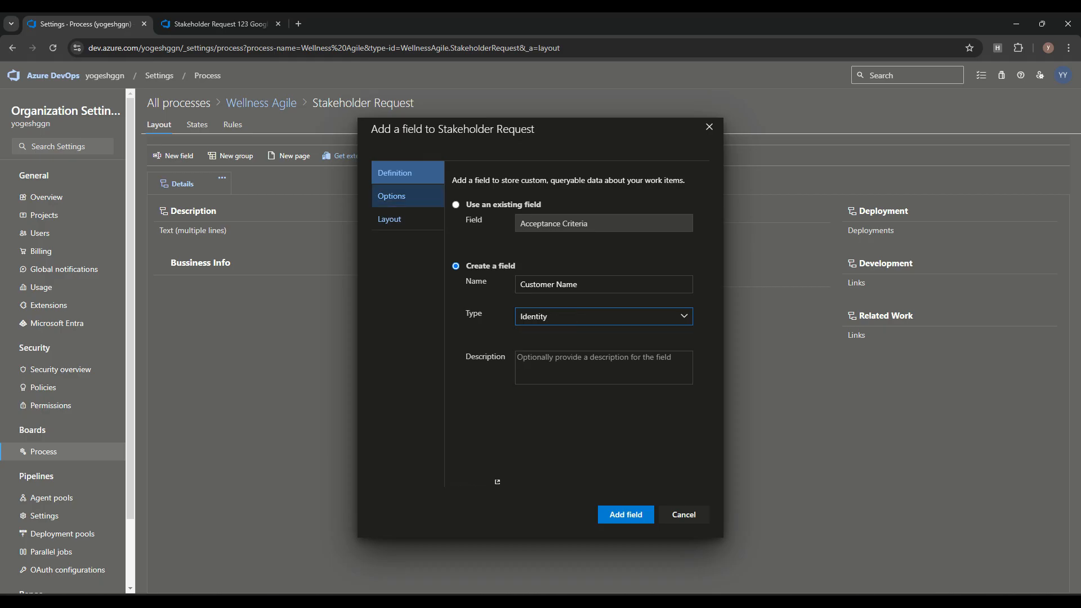
left_click(393, 196)
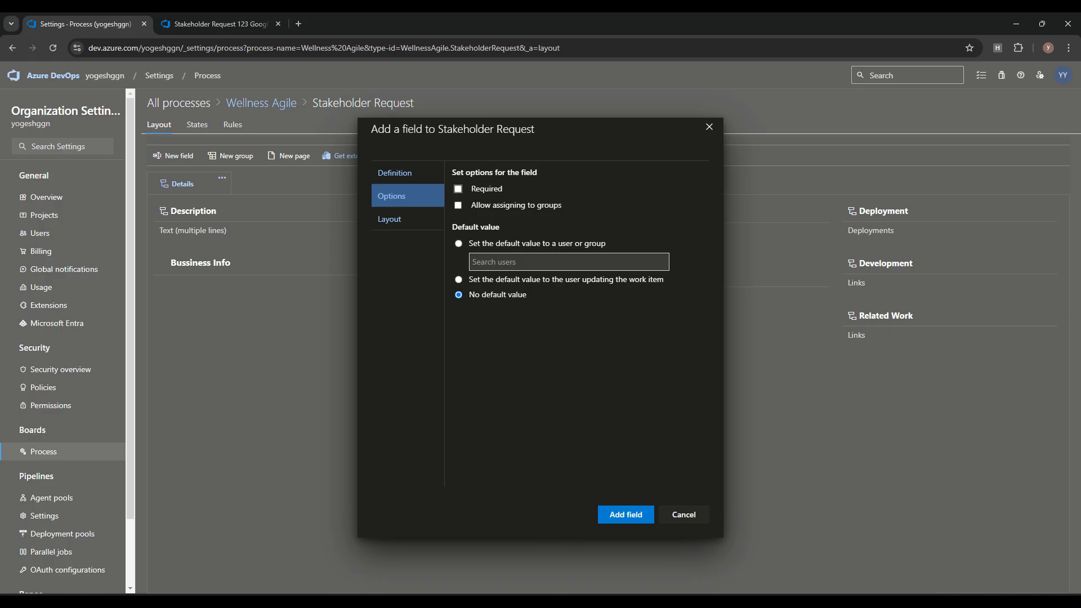
left_click(390, 219)
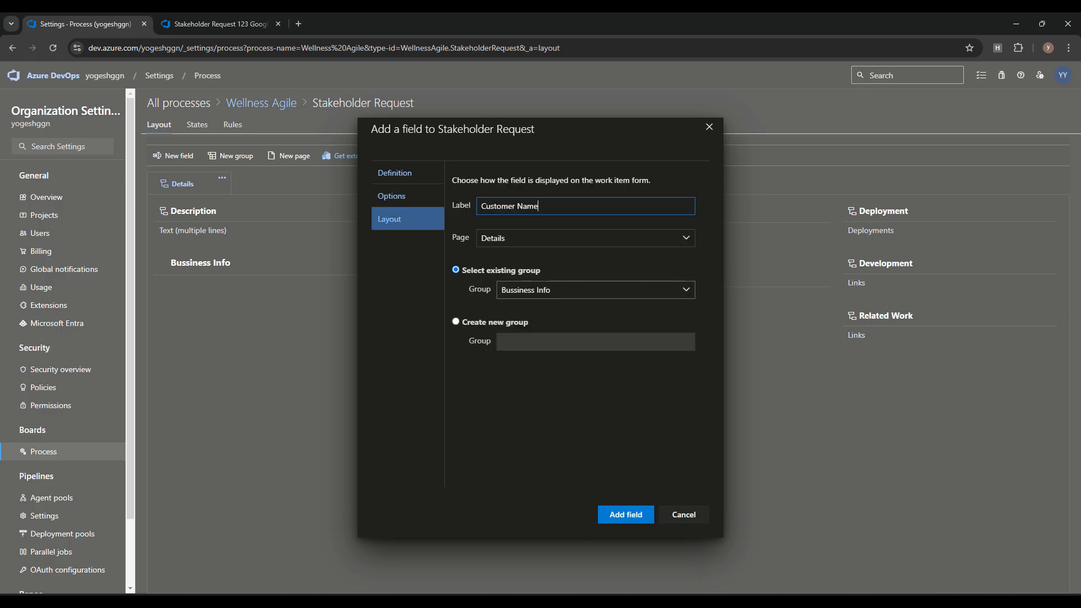
left_click(625, 514)
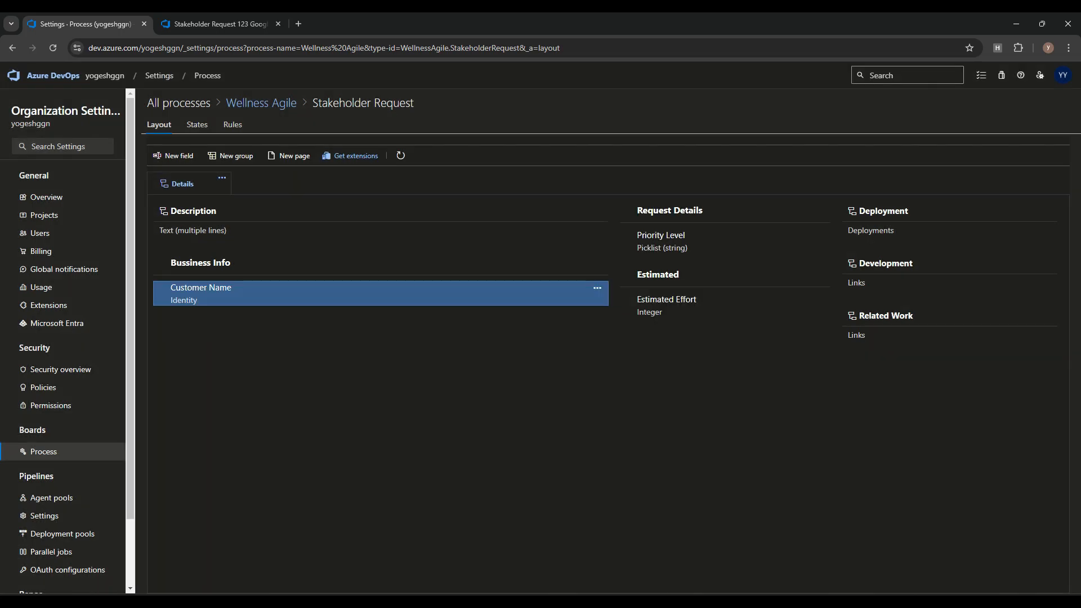
- Reload the Google login request work item, choose a person for Customer Name, save it, and check the available State options
left_click(219, 24)
left_click(53, 48)
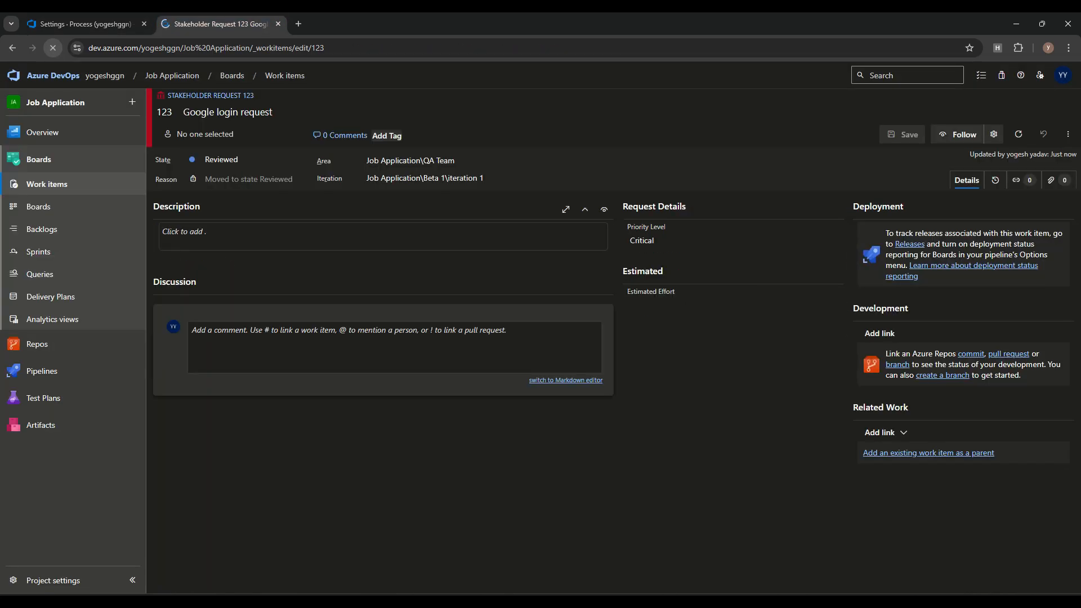
left_click(214, 305)
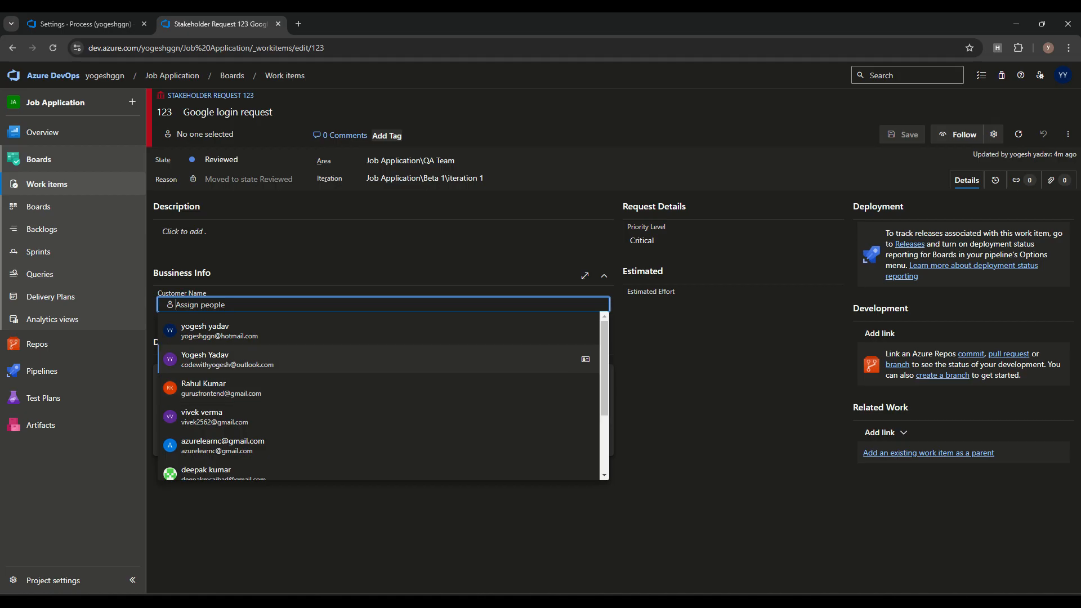
left_click(225, 359)
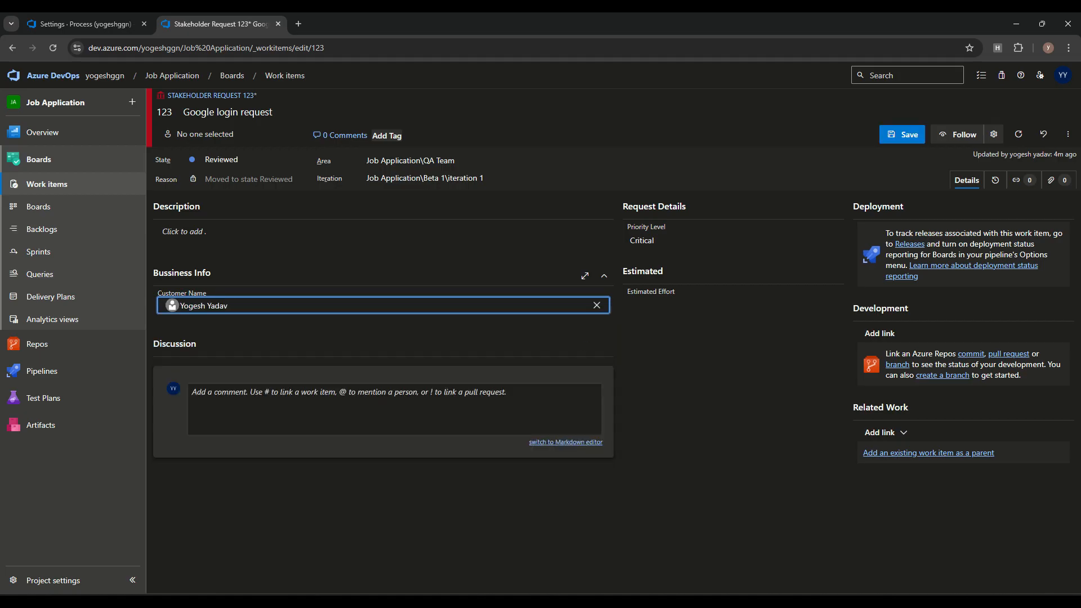
key("ctrl+s")
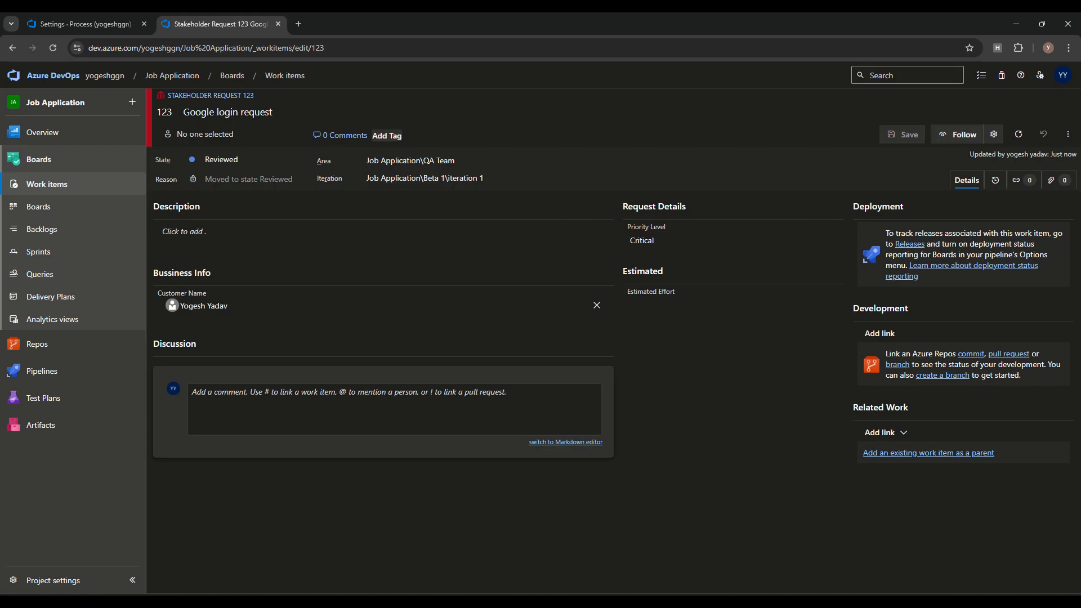
left_click(219, 160)
left_click(407, 205)
- Add a page named "Requirement" to the Stakeholder Request layout and start a new field on it
left_click(85, 24)
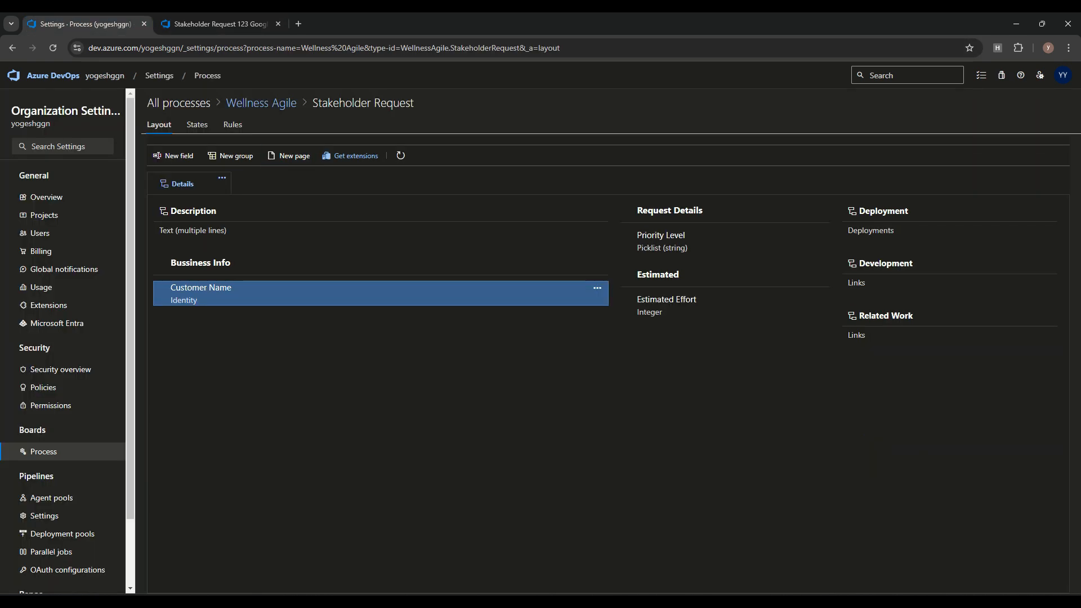
left_click(288, 156)
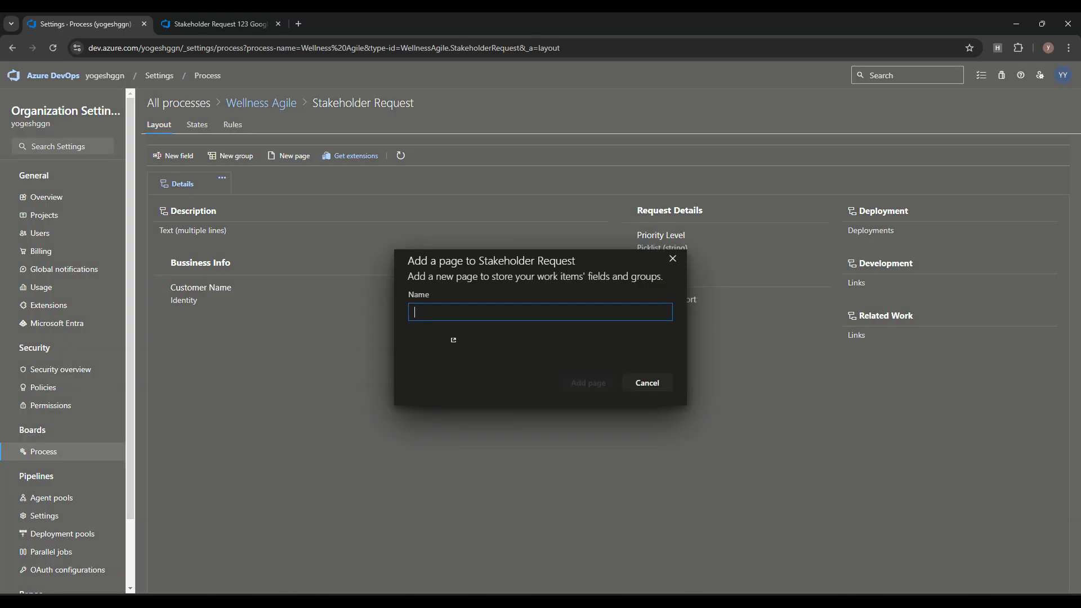
type("Requirement")
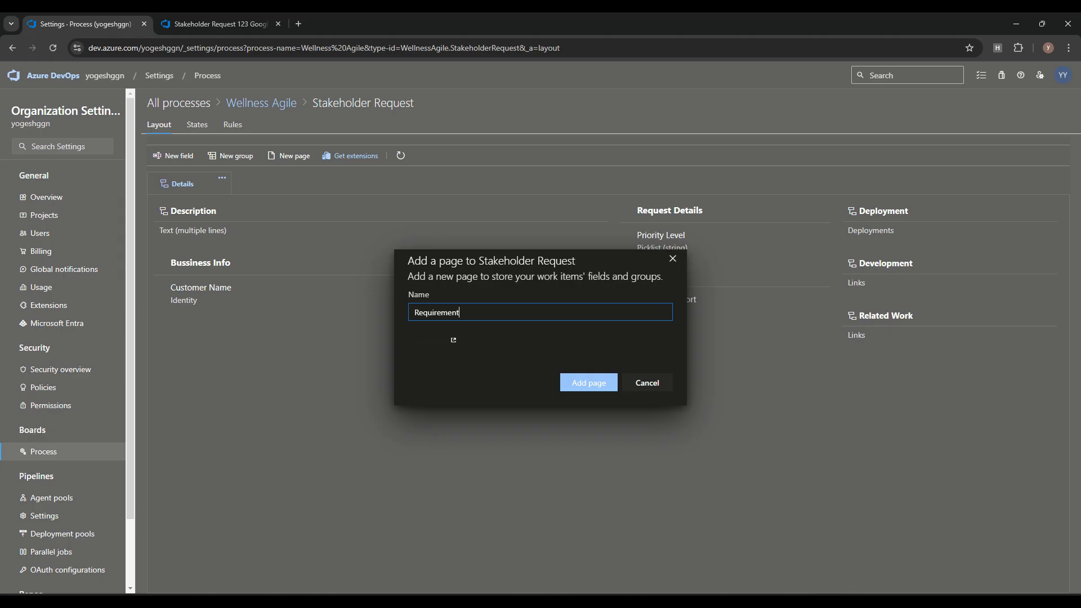
key("Return")
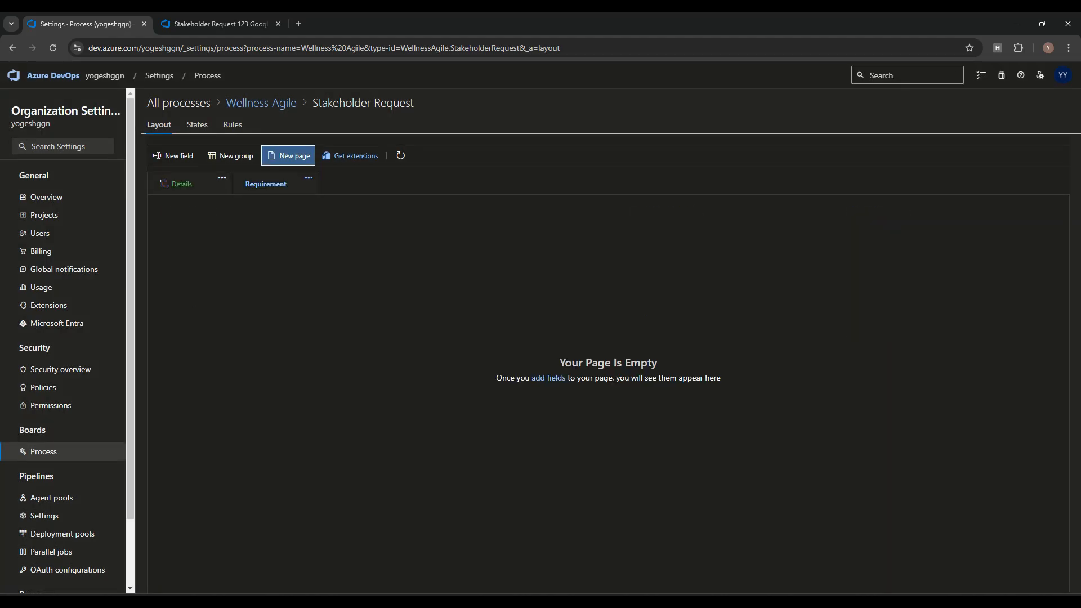
left_click(548, 378)
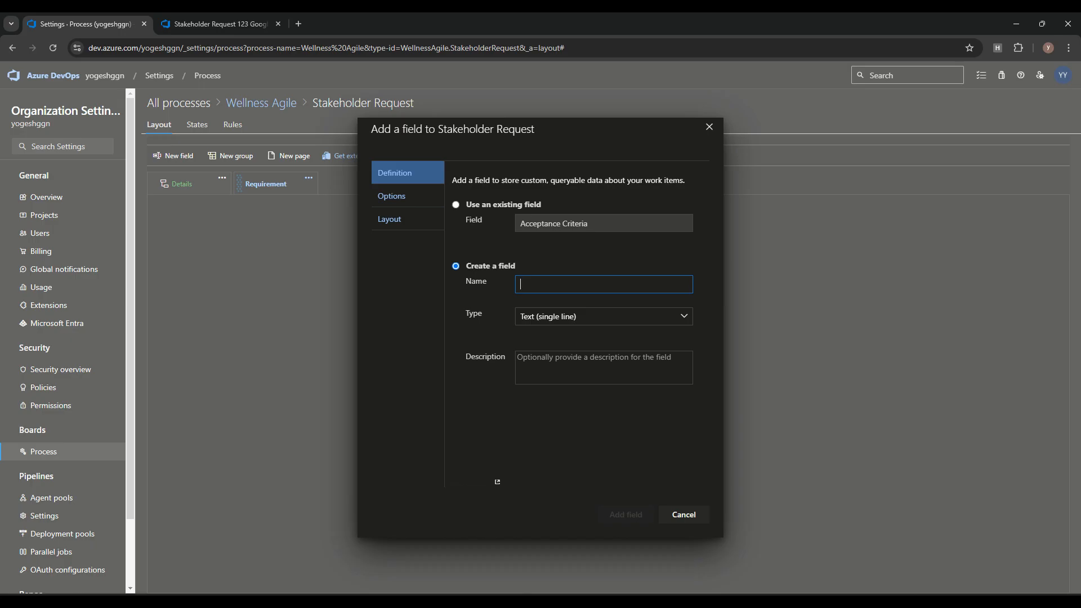
left_click(605, 284)
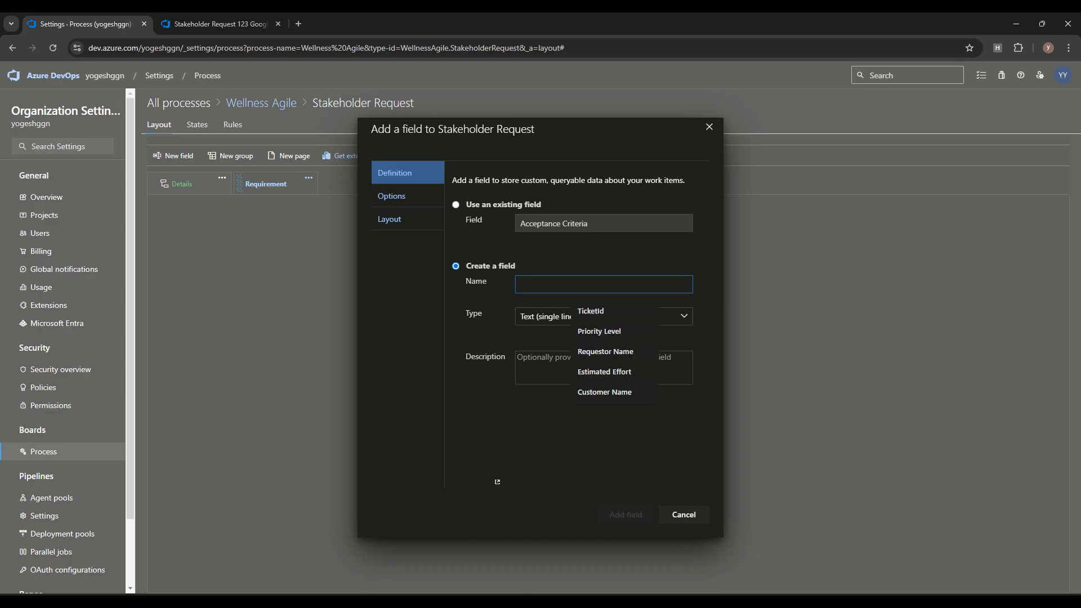
type("Requir")
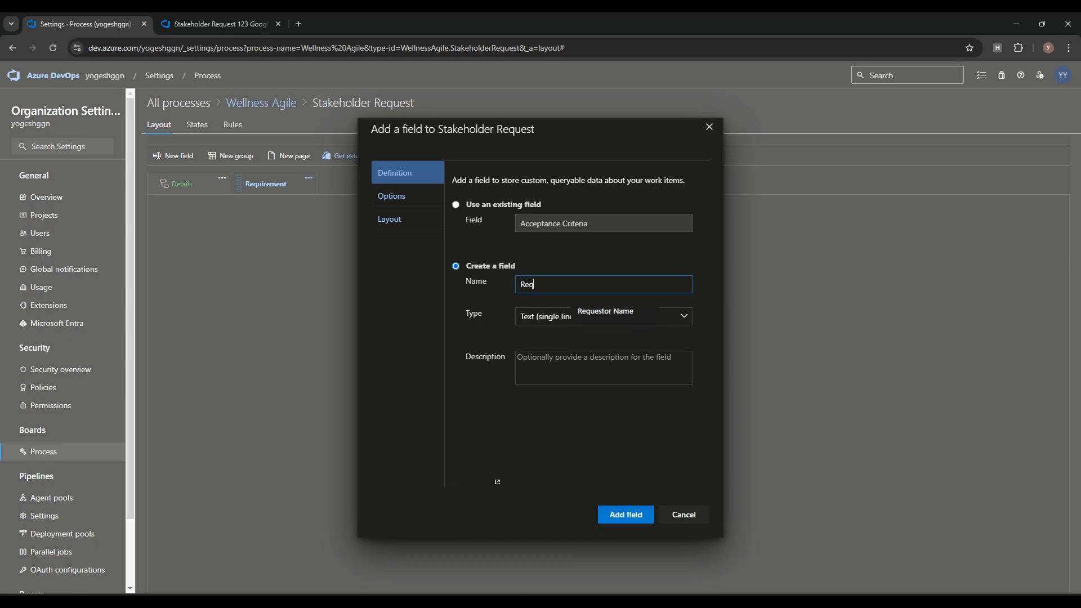
key("shift+Left")
key("shift+Left")
key("shift+Left")
key("shift+Left")
key("shift+Left")
key("shift+Left")
type("Document")
left_click(619, 317)
left_click(684, 316)
left_click_drag(583, 284, 519, 285)
key("BackSpace")
type("Document Name")
key("ctrl+a")
key("BackSpace")
type("Rqe")
key("BackSpace")
key("BackSpace")
key("BackSpace")
- Name the new field "Date", set its type to Date/Time, review its options and layout, and add it to the Requirement page
type("Date")
left_click(543, 316)
left_click(684, 316)
left_click(604, 352)
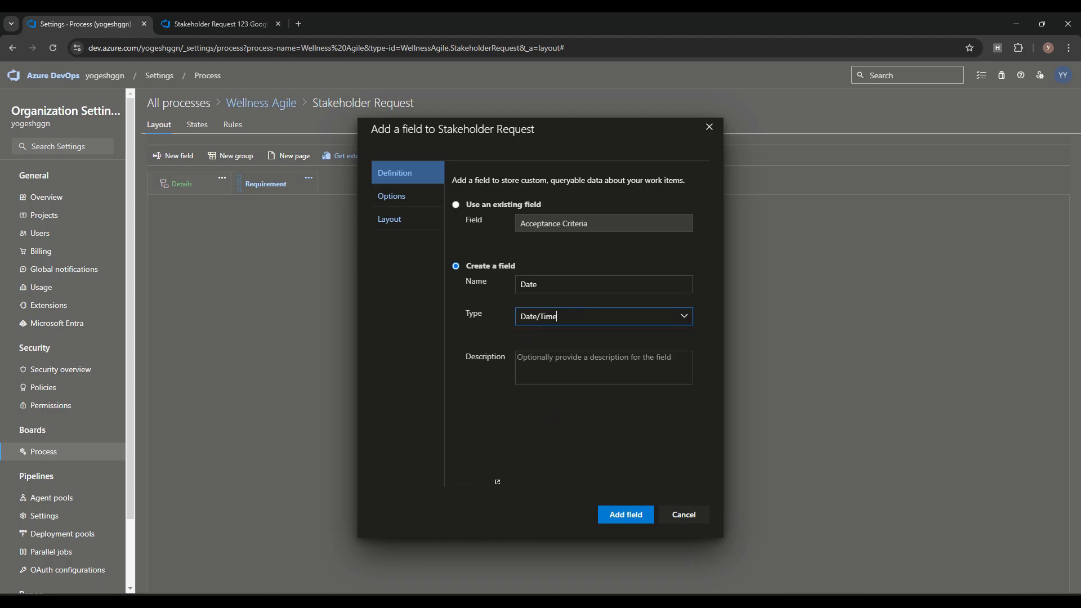
left_click(392, 196)
left_click(390, 219)
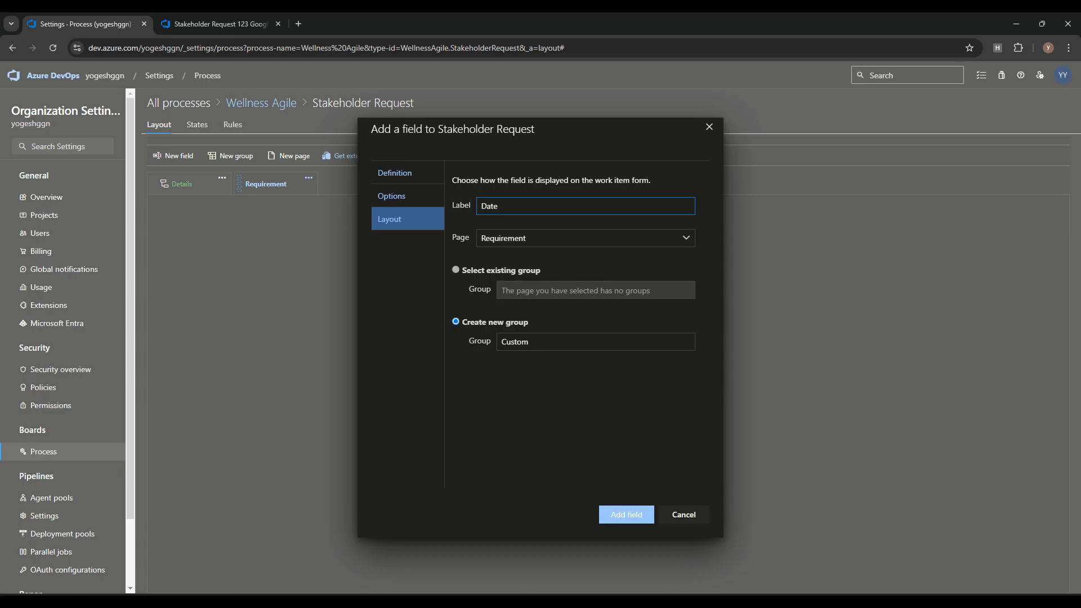
left_click(626, 515)
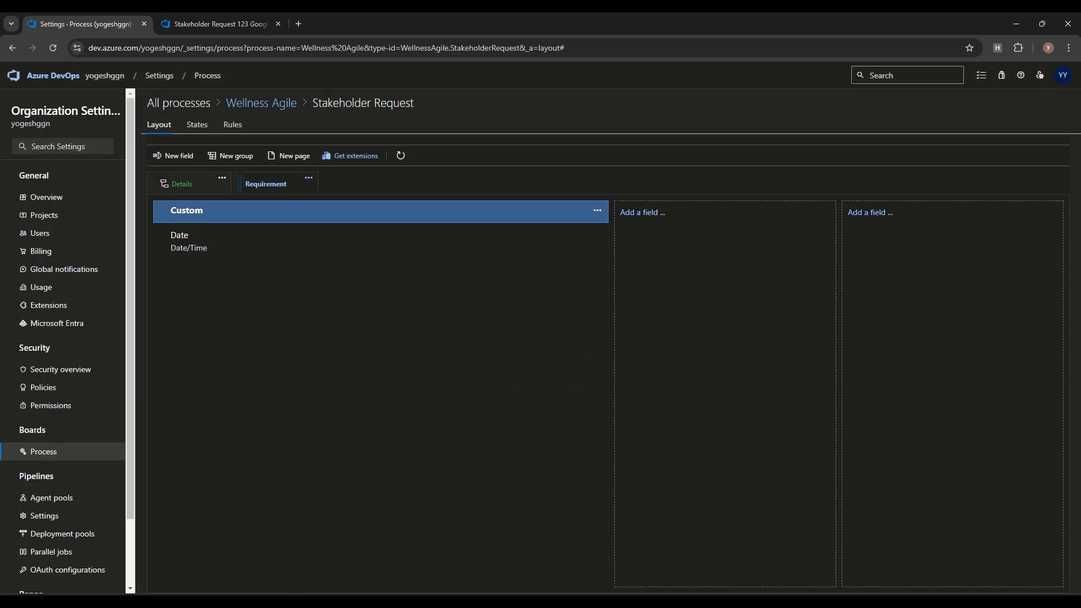
- Rename the Custom group on the Requirement page to "Details"
left_click(597, 210)
left_click(616, 239)
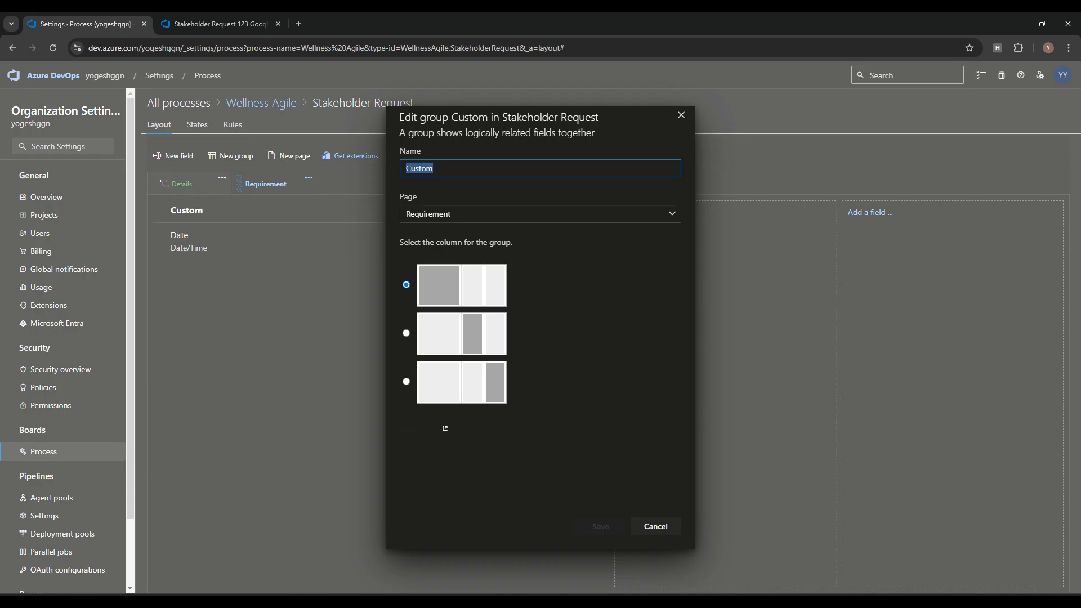
type("Details")
key("Return")
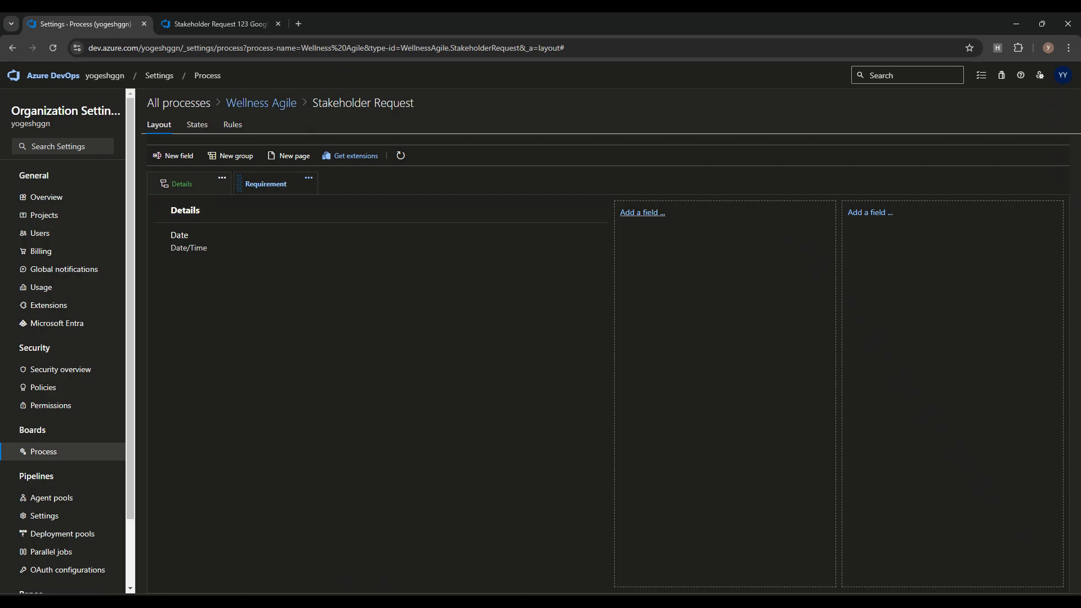
- Add a single-line text field named "Requestor" to the middle column of the Requirement page
left_click(642, 213)
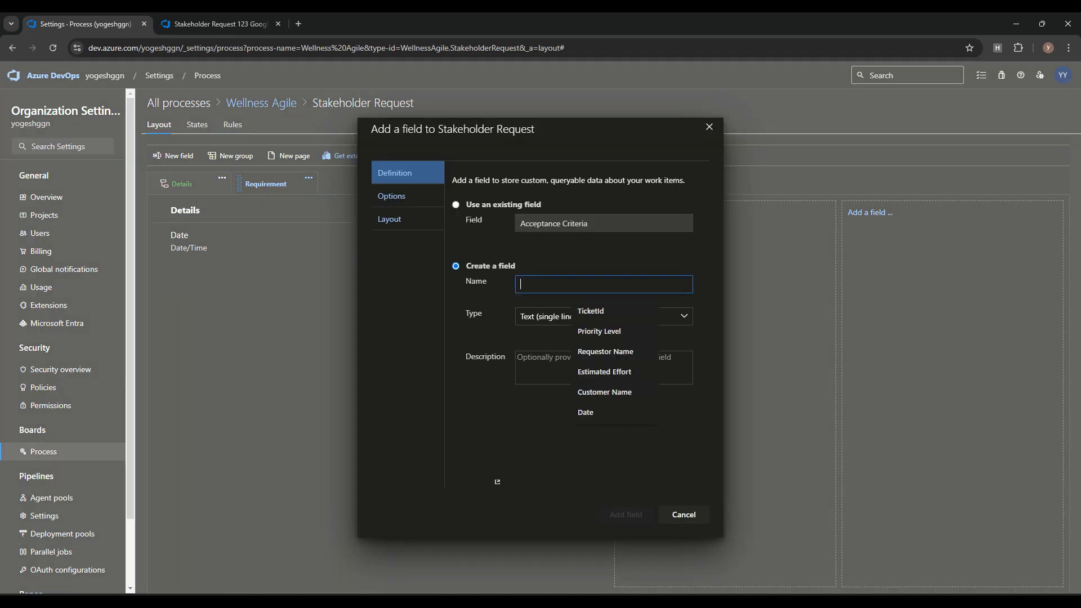
type("REq")
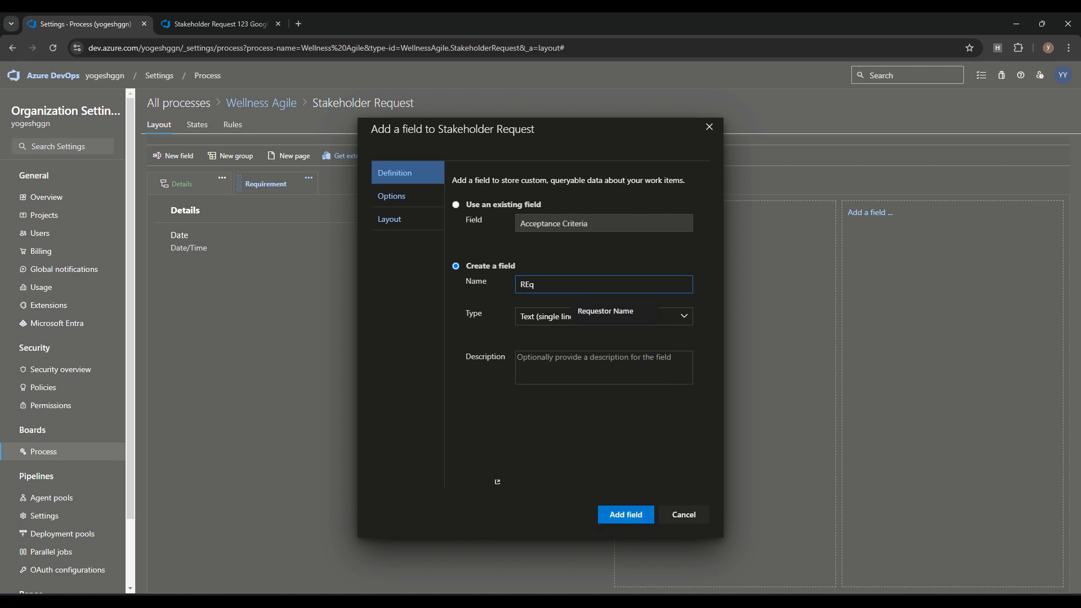
key("BackSpace")
key("BackSpace")
type("Re")
key("Down")
key("Return")
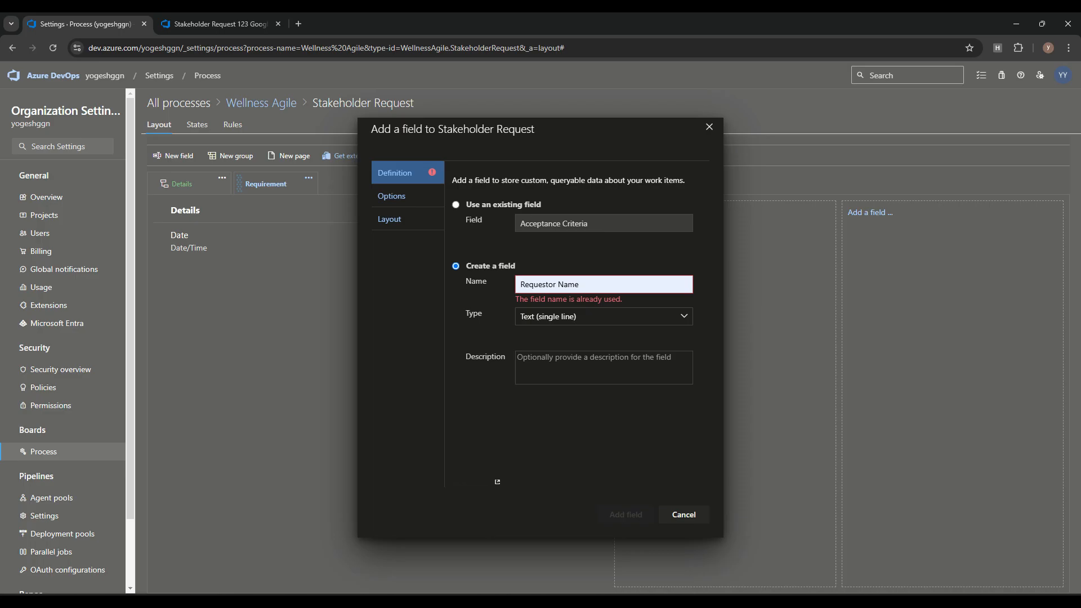
key("BackSpace")
key("BackSpace")
key("BackSpace")
key("BackSpace")
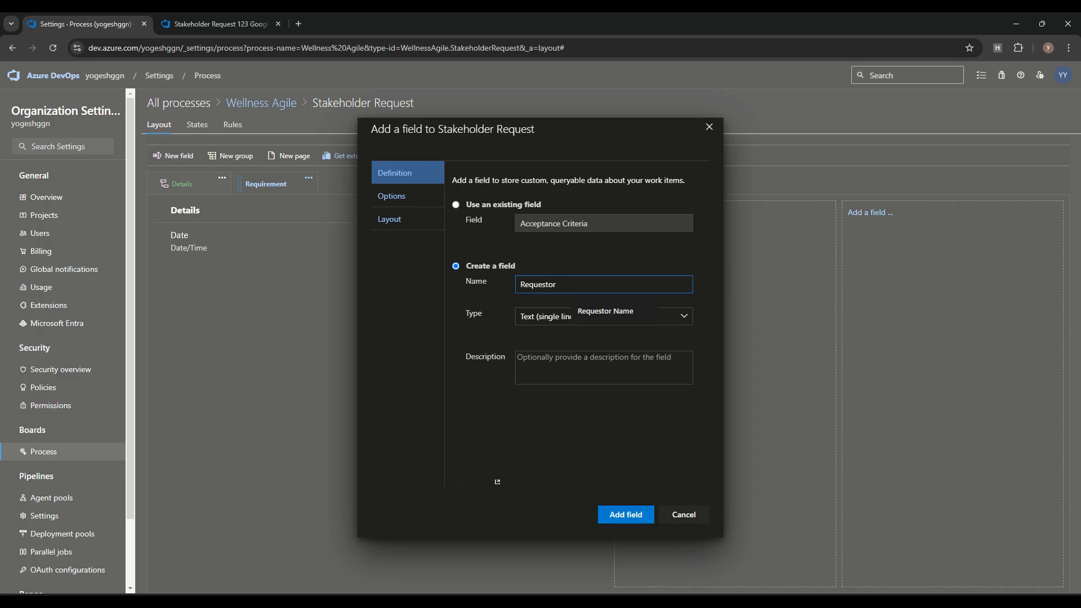
key("Return")
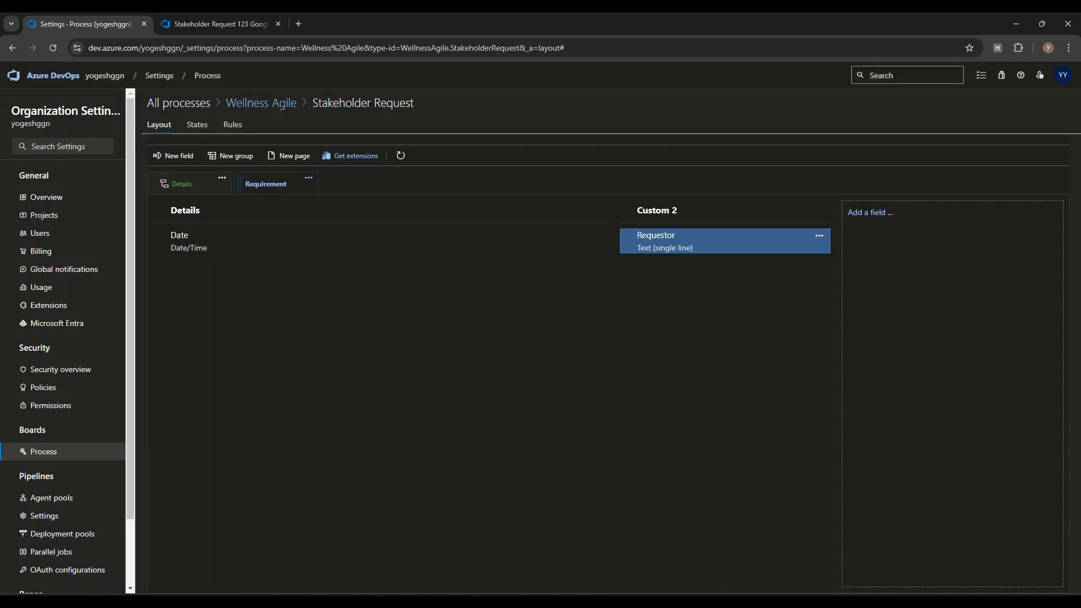
- On the reloaded work item's Requirement page, set Date to 1/16/2025 and Requestor to "test", and save
key("ctrl+Tab")
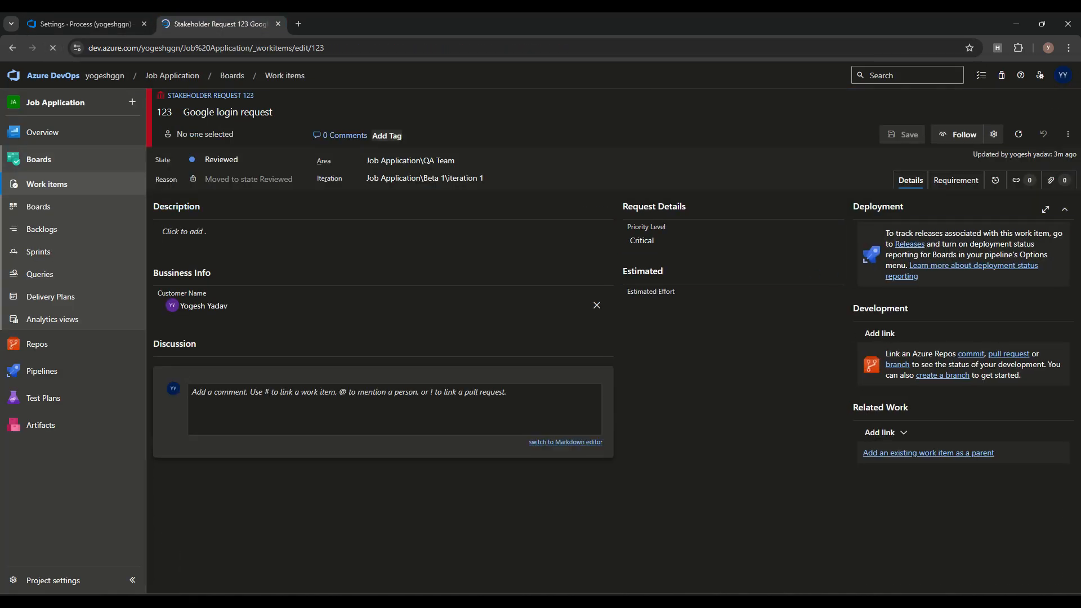
left_click(956, 180)
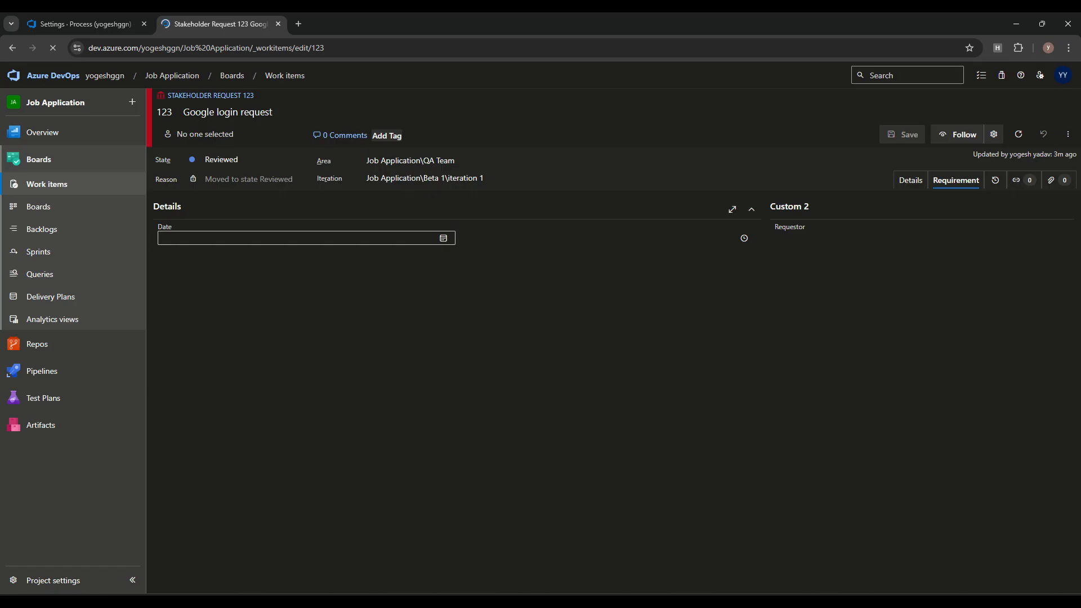
left_click(443, 238)
left_click(235, 325)
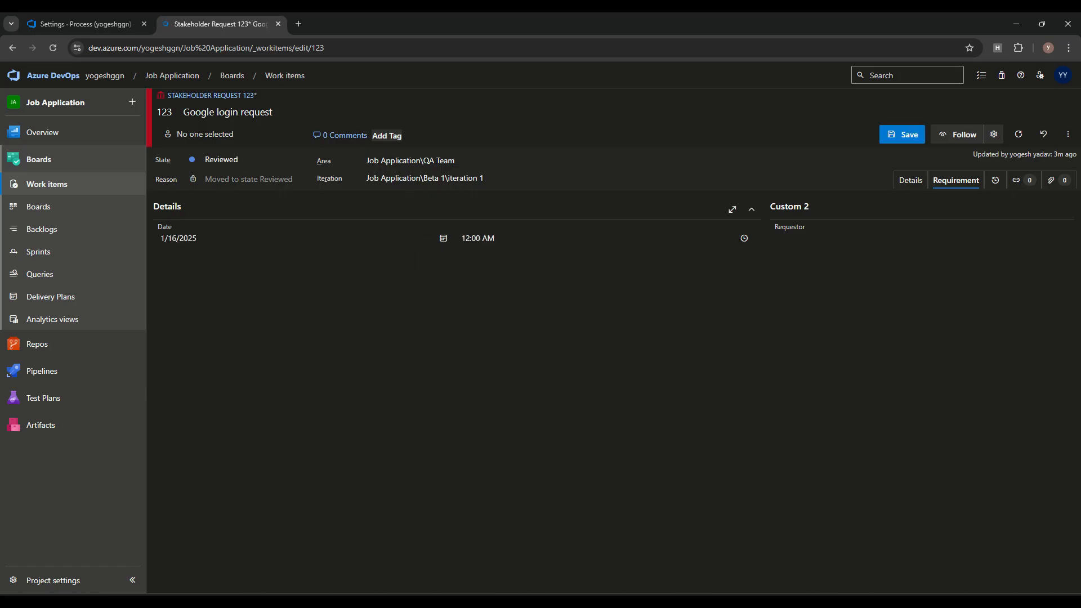
left_click(807, 238)
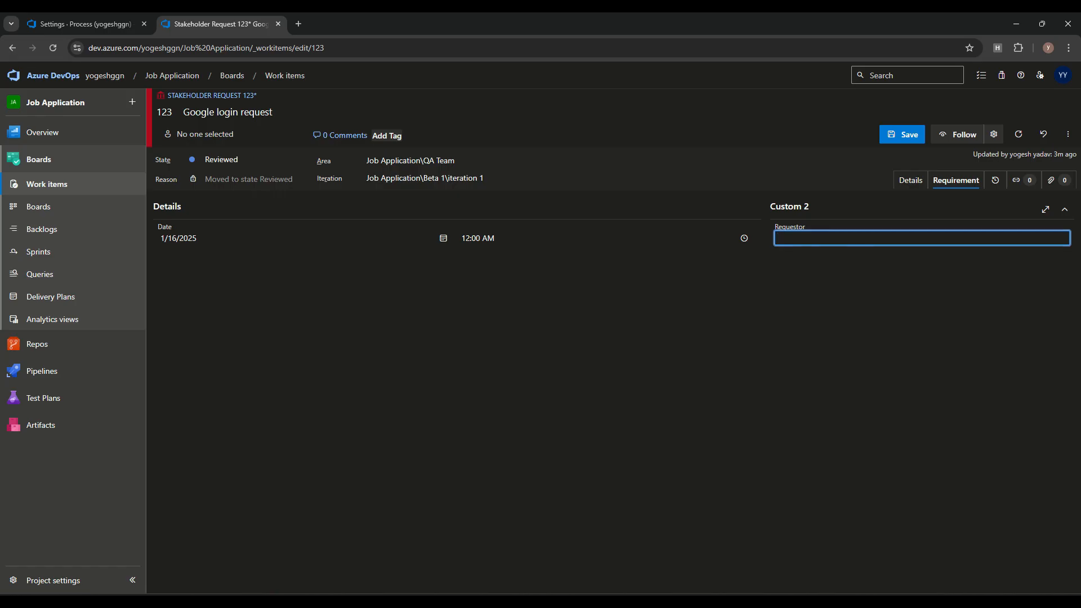
type("test")
key("ctrl+s")
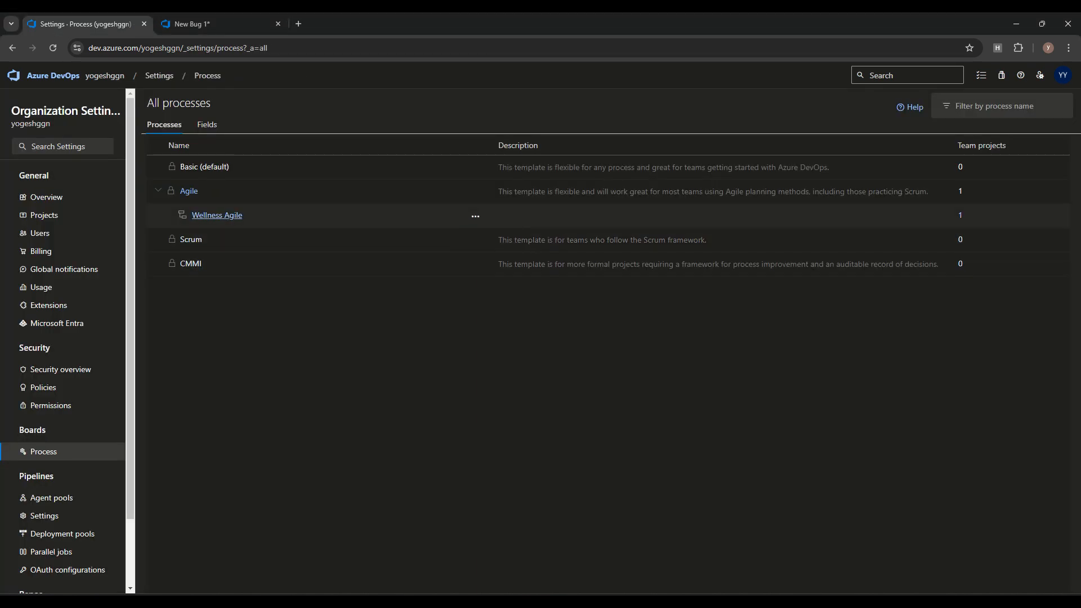
- Open the Bug work item type of the Wellness Agile process and start a new field named "Resolution Summary"
left_click(217, 215)
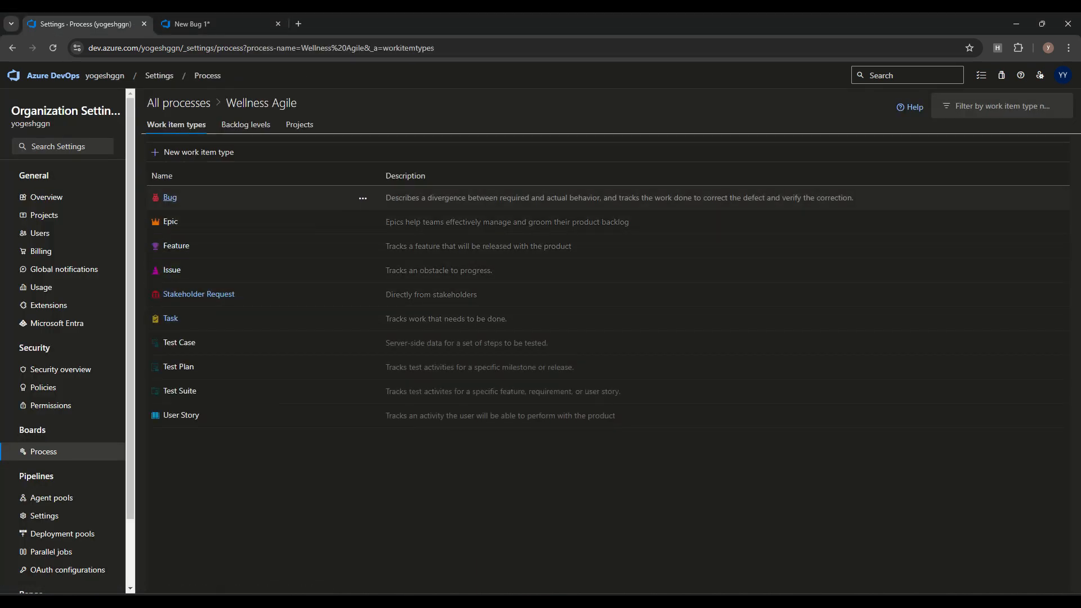
left_click(169, 197)
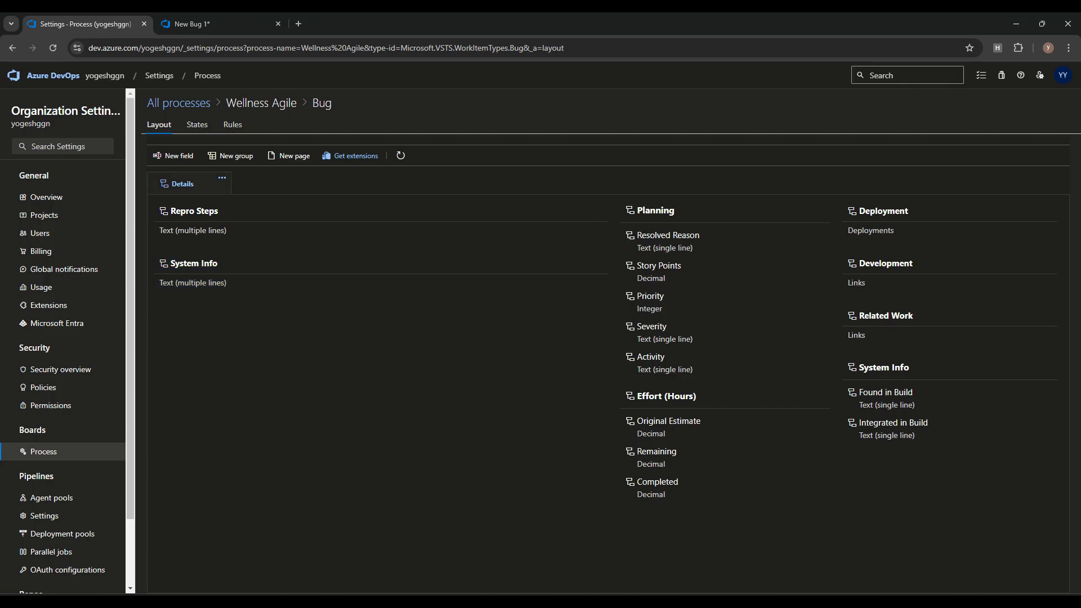
left_click(173, 155)
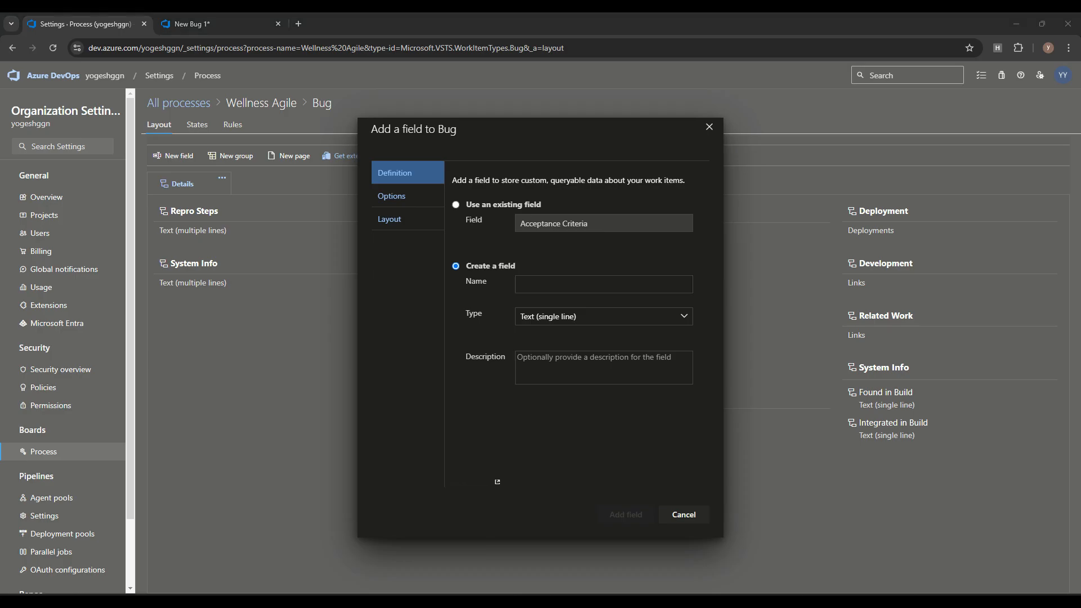
type("Resolution Summary")
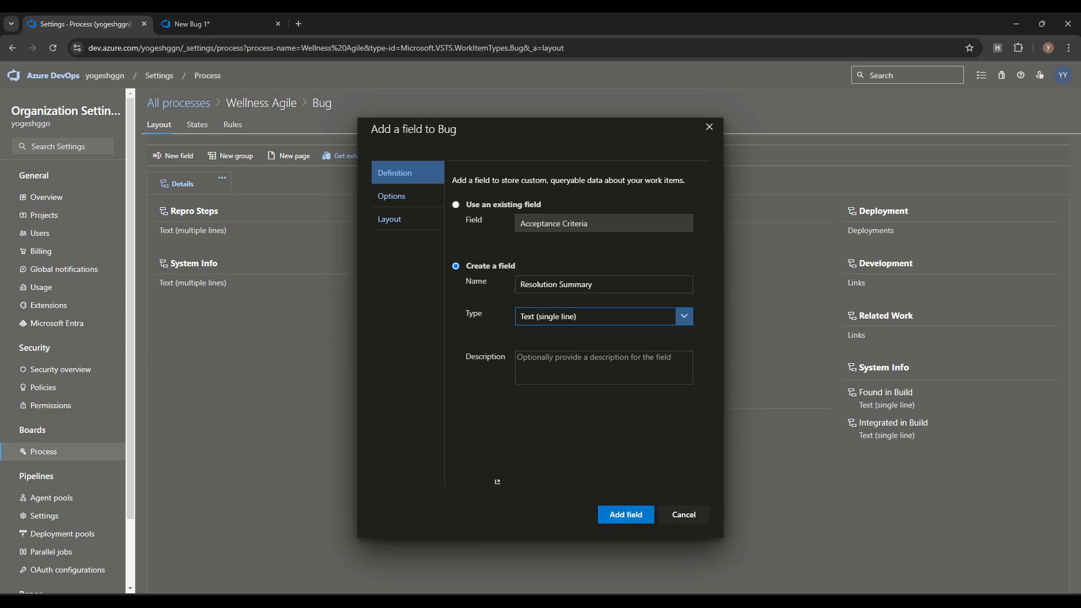
- Set the Resolution Summary field's type to Text (multiple lines), select the System Info group, and add it in the wide first column
left_click(683, 316)
left_click(554, 480)
left_click(391, 196)
left_click(390, 219)
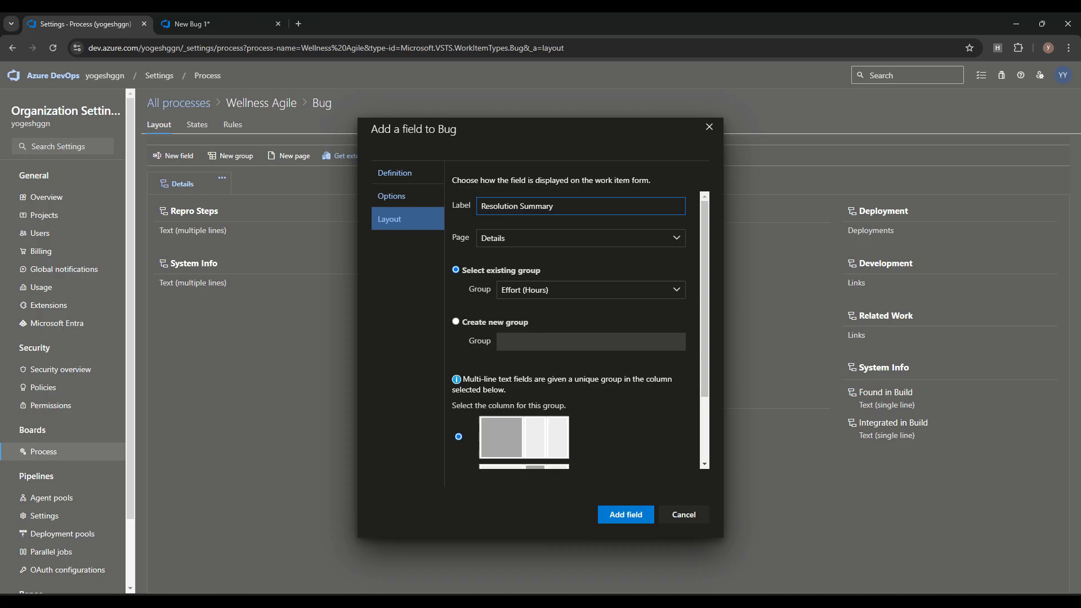
left_click_drag(541, 129, 625, 131)
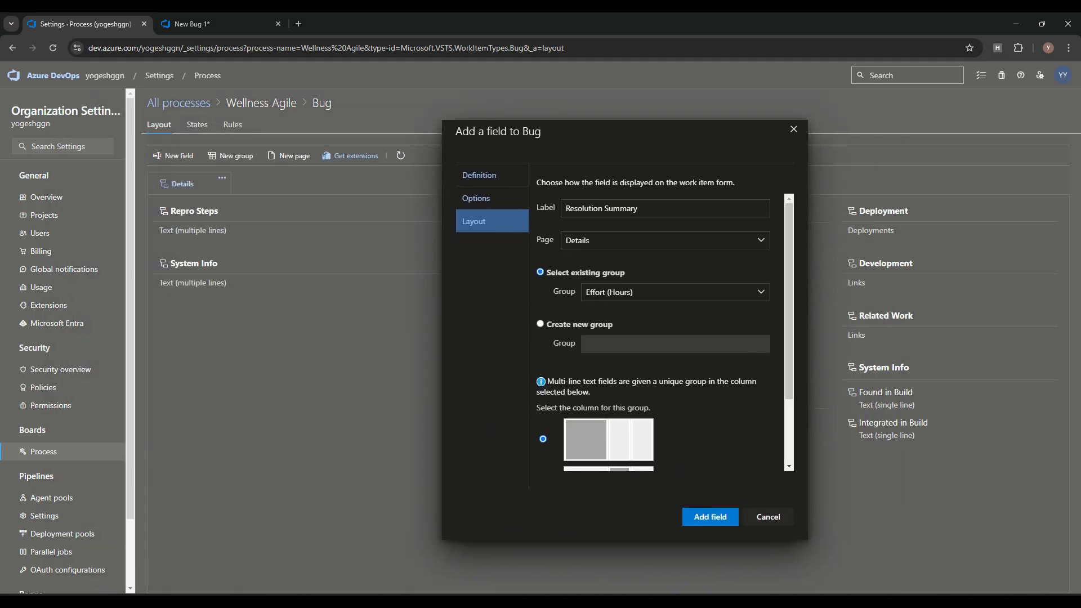
left_click(676, 292)
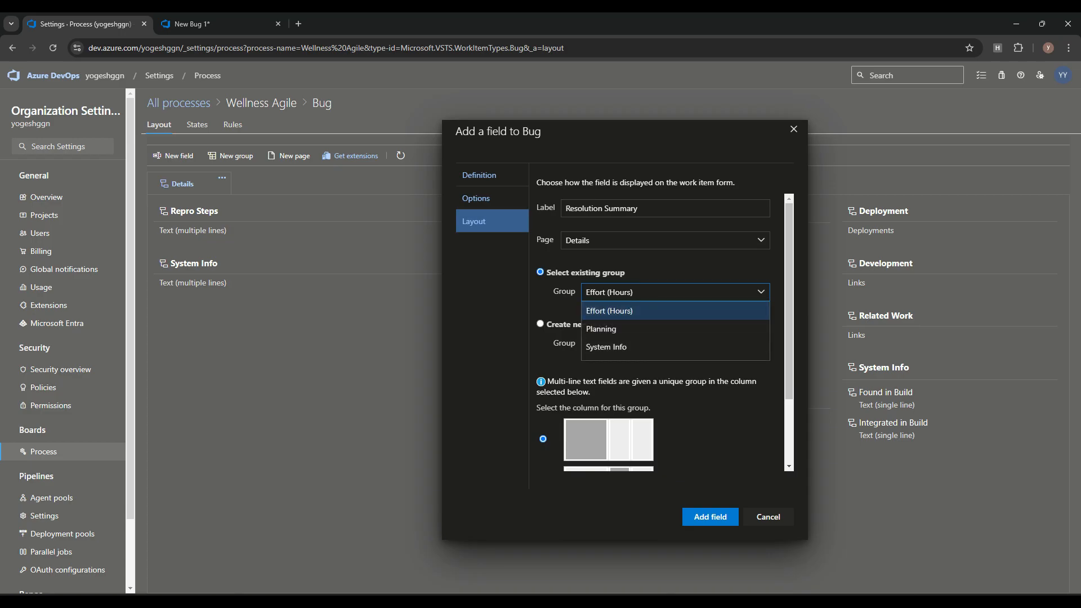
left_click(675, 348)
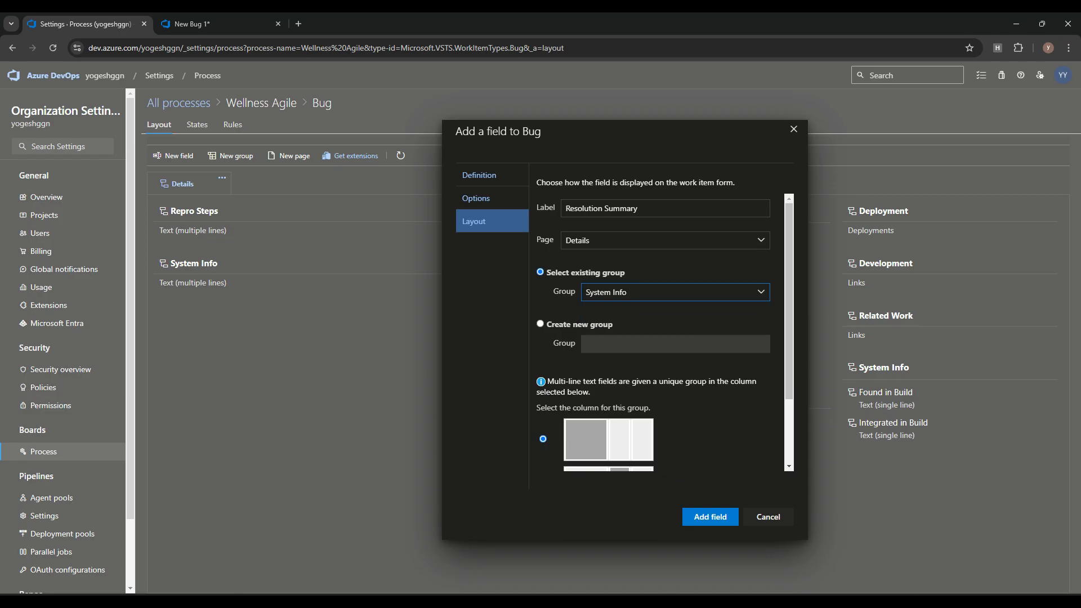
scroll(659, 332, "down", 2)
left_click(710, 516)
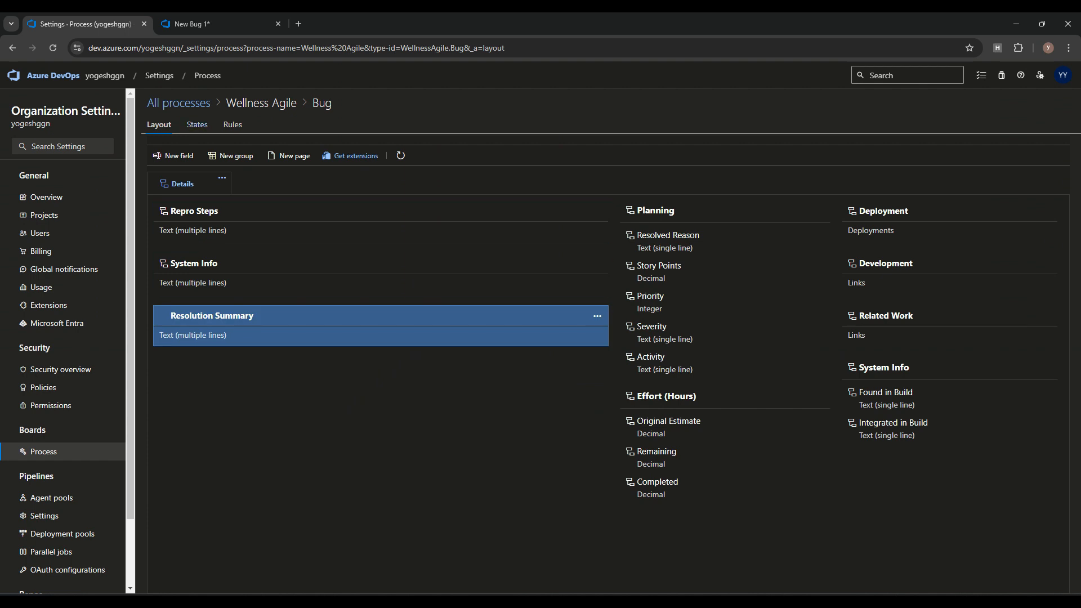
- Reload the new bug form and check its Resolution Summary field
left_click(193, 24)
left_click(53, 48)
left_click(589, 119)
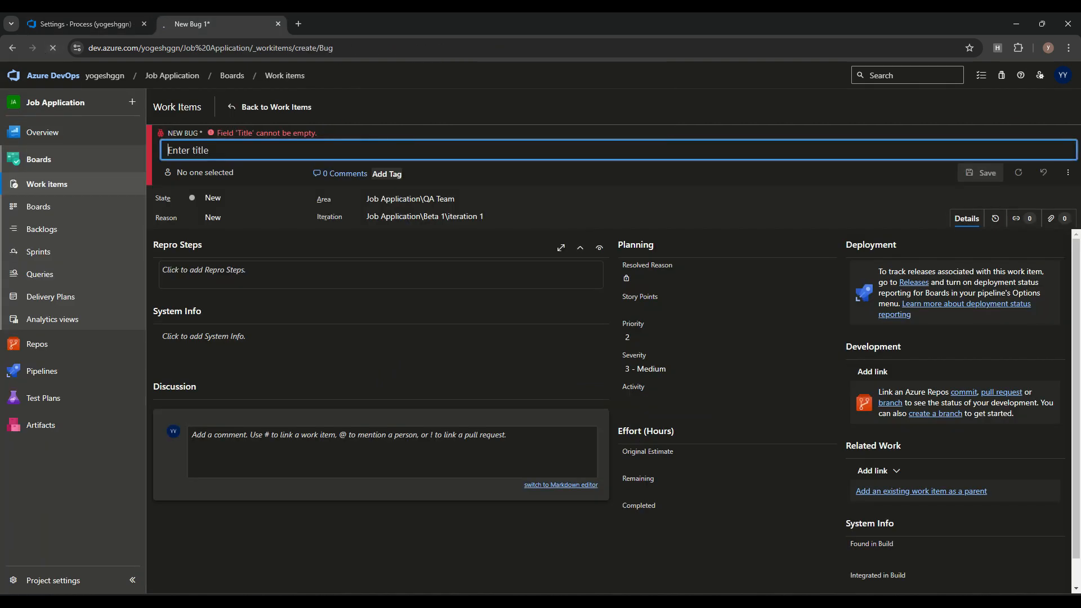
left_click(236, 367)
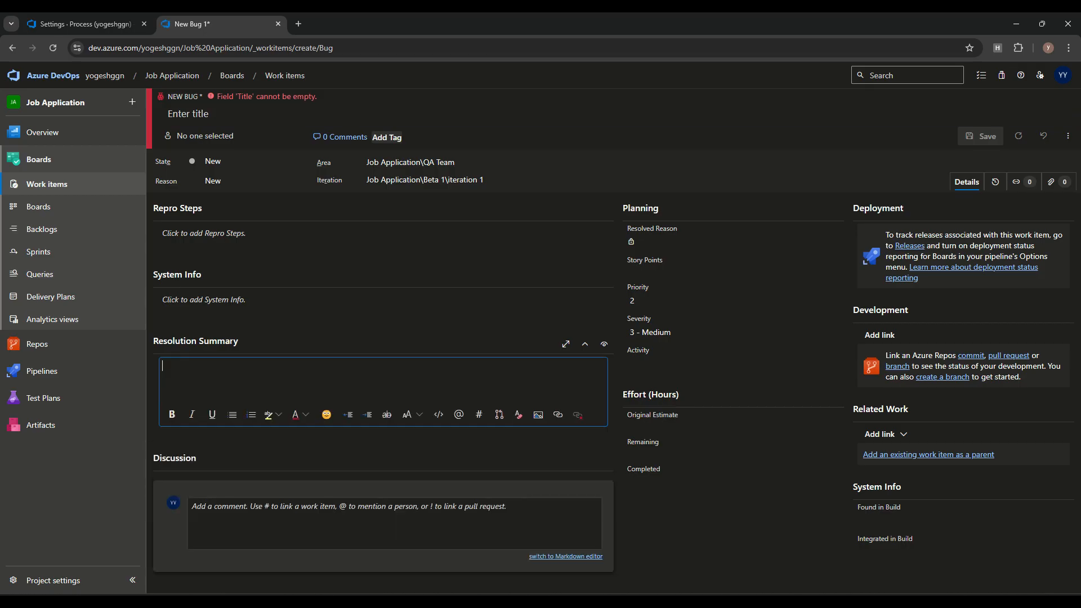
- Return to the Bug type in the process settings and start a new rule named "Resolved Resolution"
left_click(85, 24)
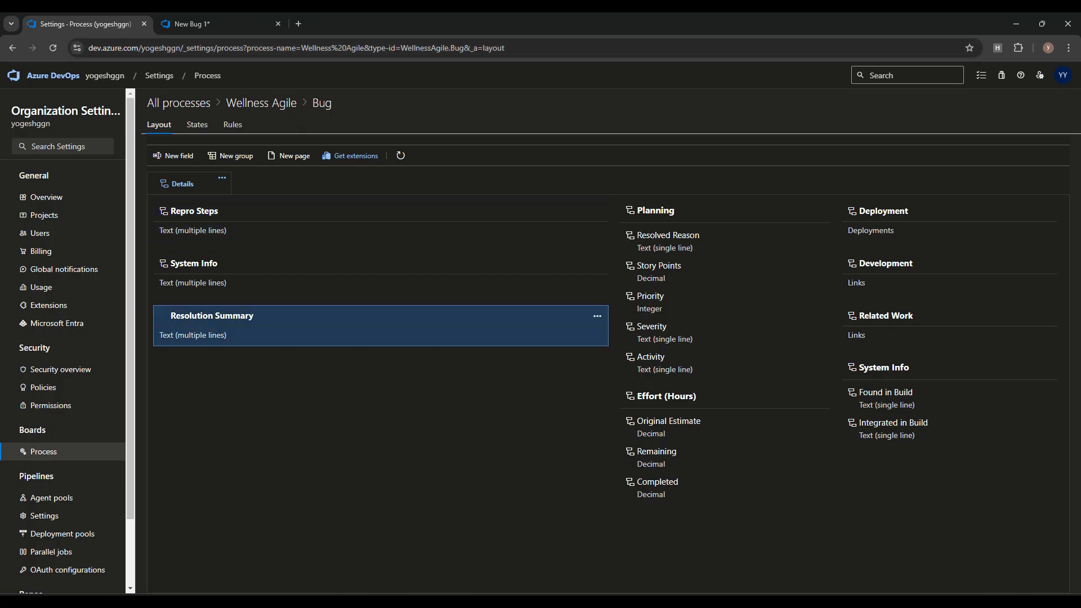
left_click(232, 124)
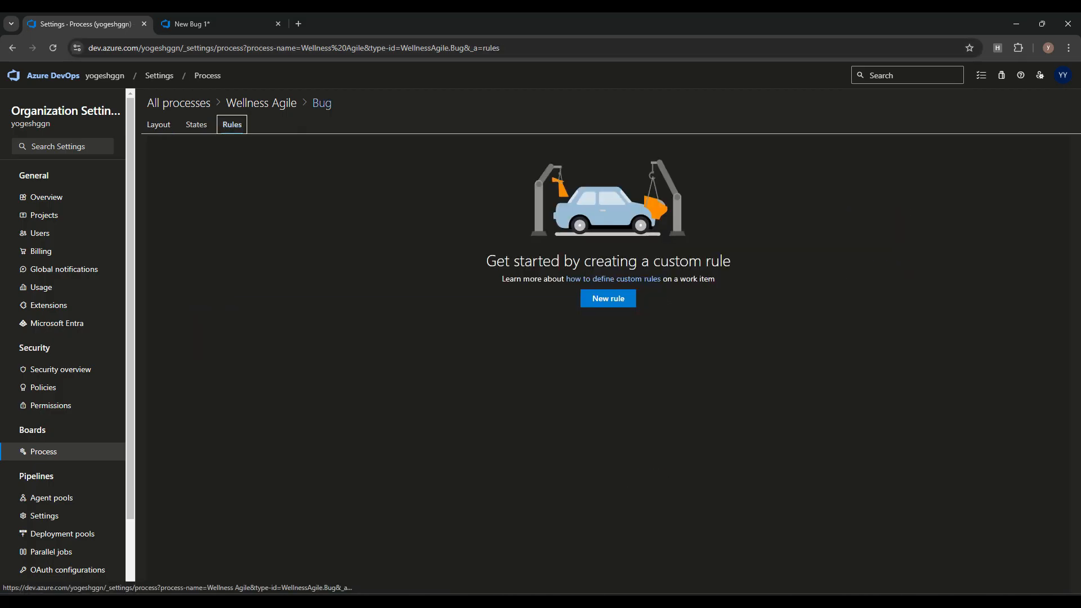
left_click(609, 298)
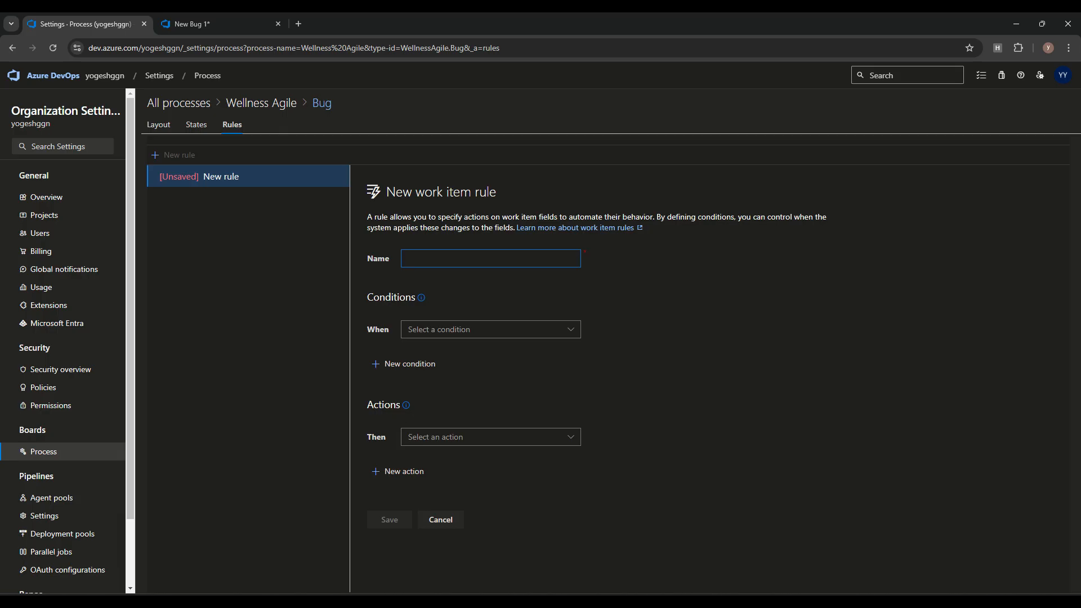
type("Resolved Resolution")
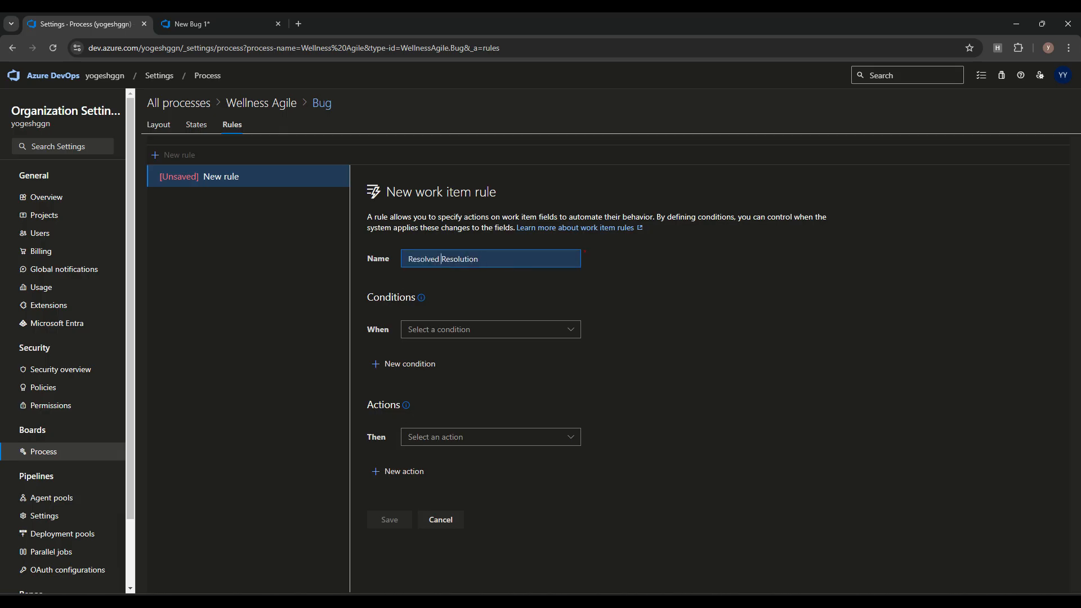
- Set the Resolved Resolution rule's condition to "A work item state is" Resolved
left_click(491, 329)
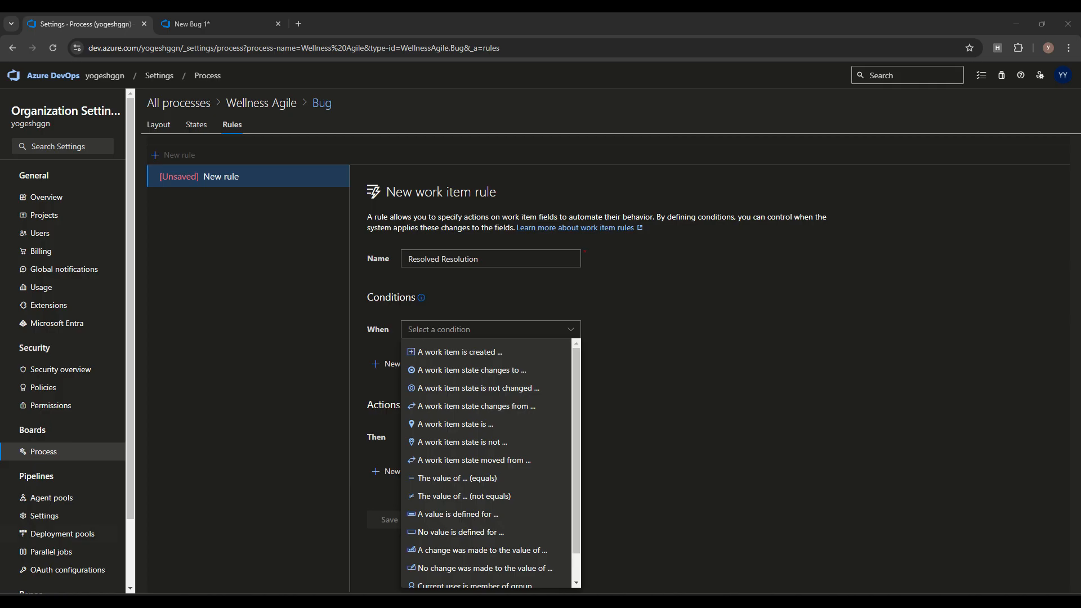
left_click(456, 420)
key("Tab")
key("Down")
left_click(654, 329)
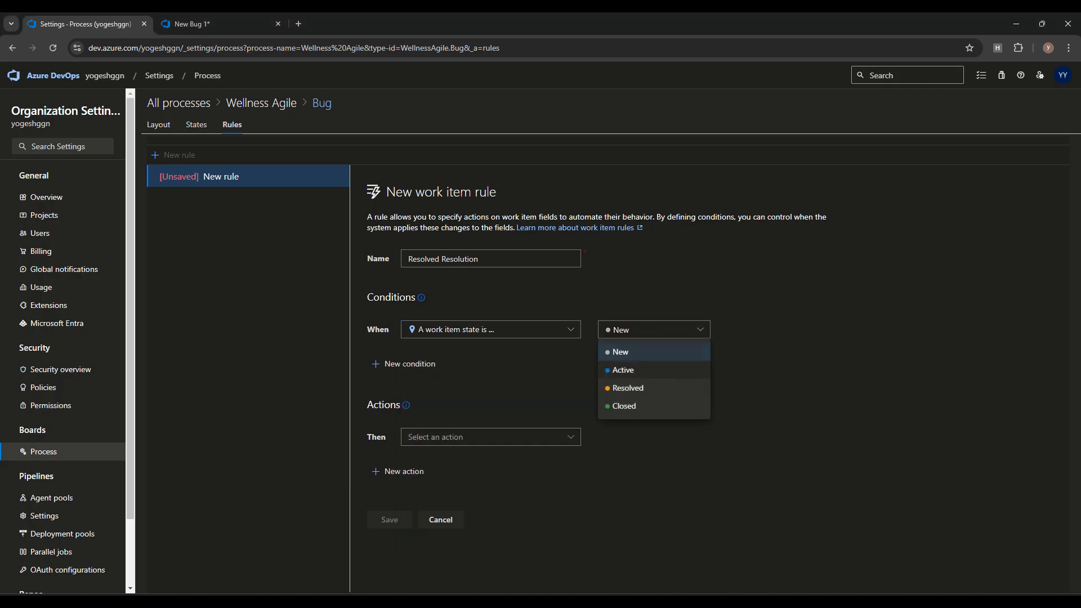
left_click(648, 388)
- Set the rule's action to "Make required" for the Resolution Summary field and save the rule
left_click(491, 437)
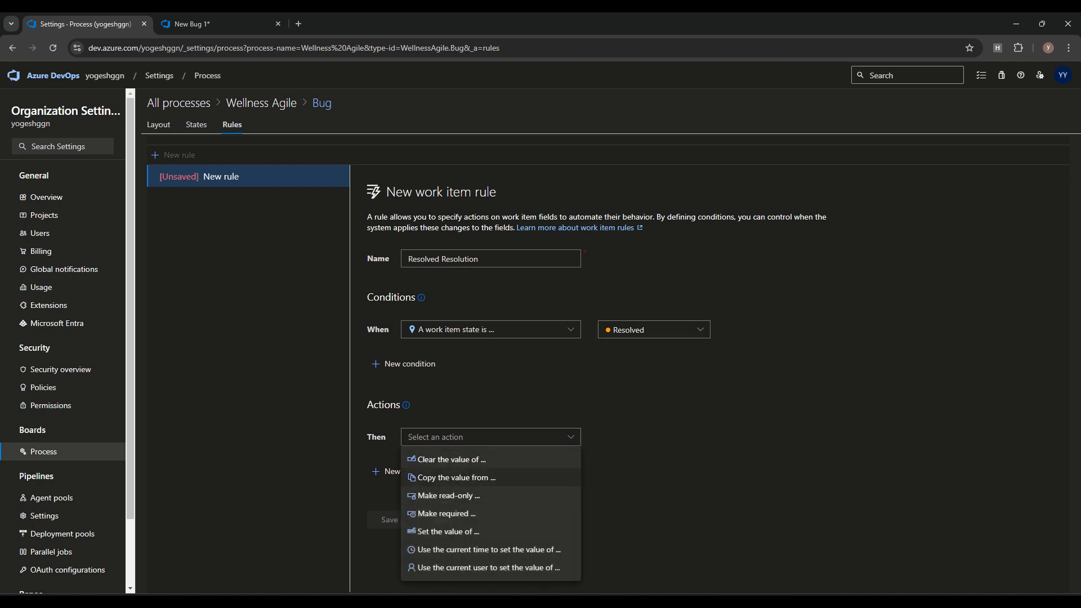
left_click(447, 513)
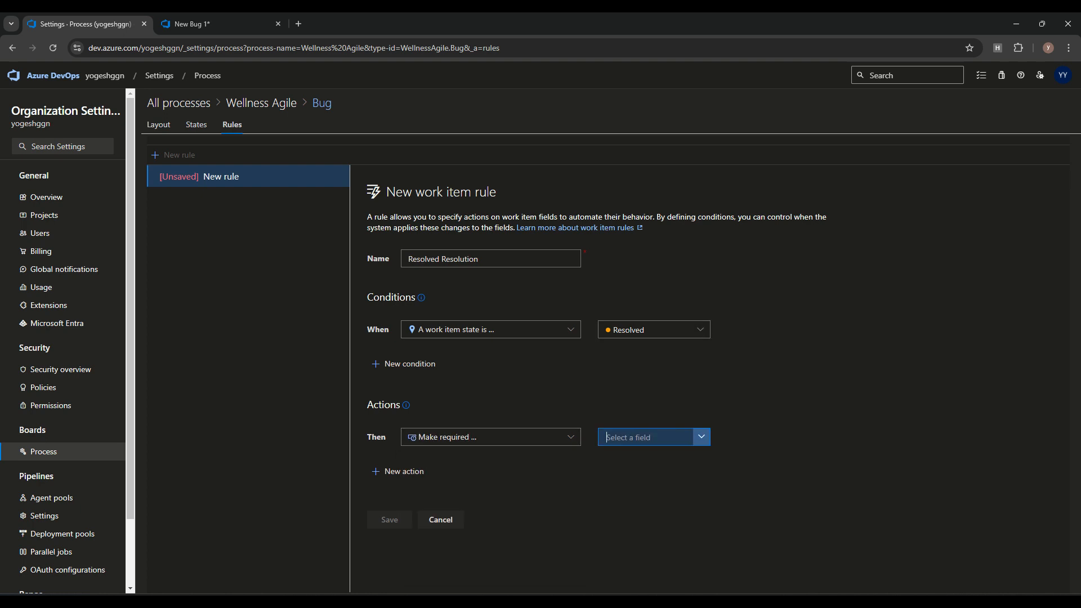
left_click(702, 437)
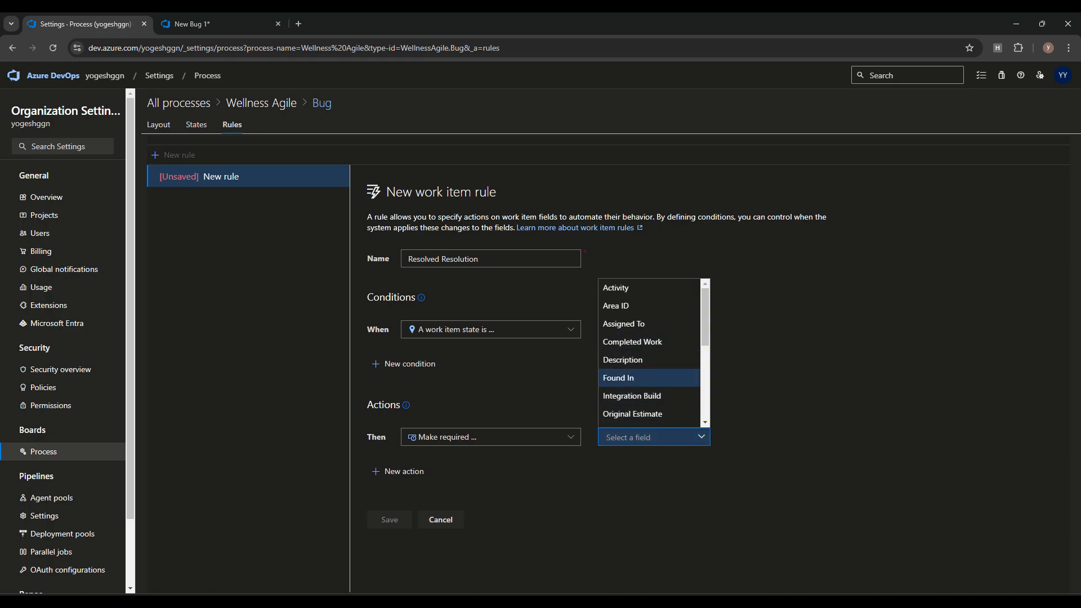
scroll(647, 378, "down", 1)
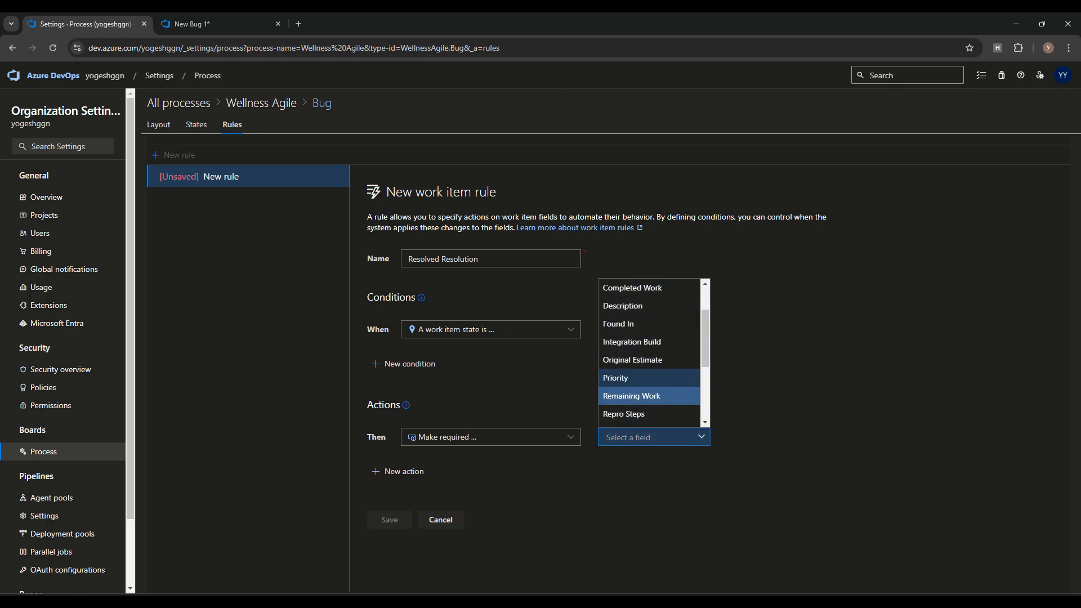
scroll(648, 379, "down", 1)
left_click(648, 379)
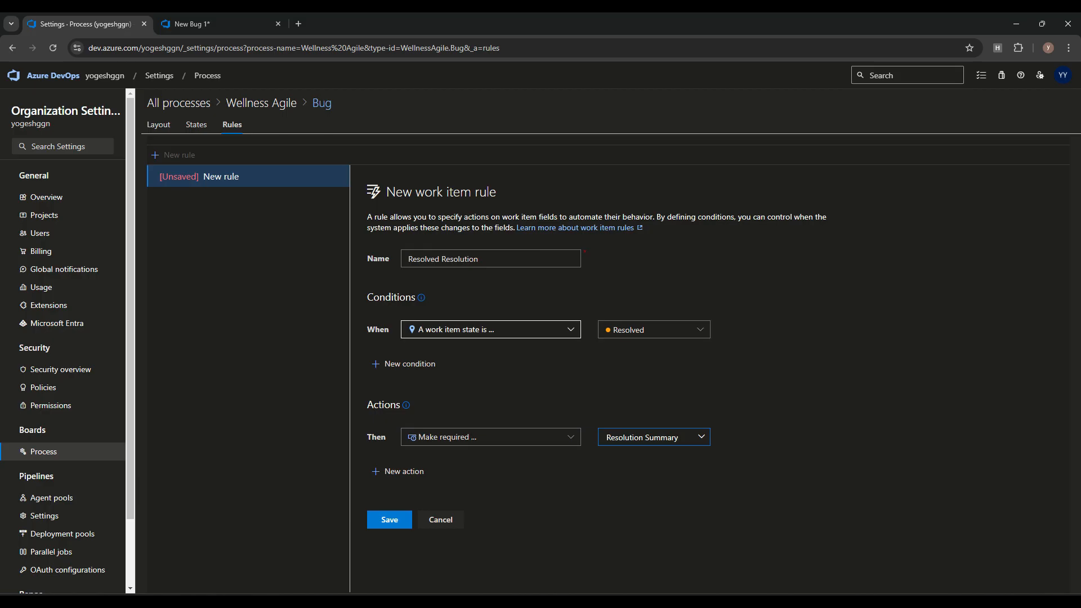
left_click(390, 520)
- Reload the new bug form, title the bug "Login page is not working", and save it
left_click(214, 24)
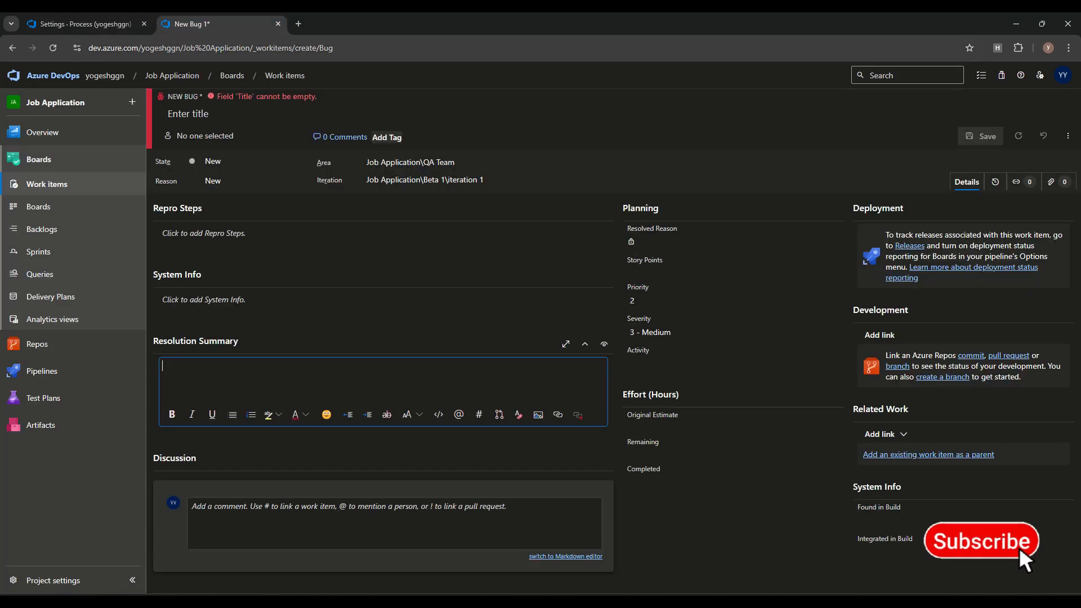
left_click(53, 48)
key("Return")
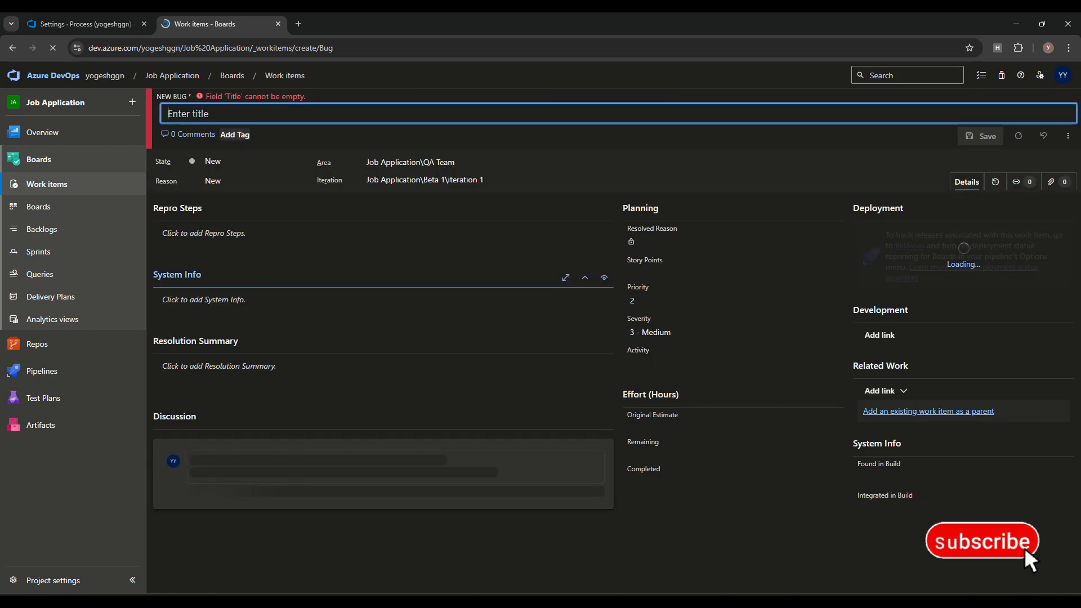
type("Login page is not working")
key("BackSpace")
key("BackSpace")
key("BackSpace")
key("BackSpace")
key("BackSpace")
key("BackSpace")
key("BackSpace")
key("BackSpace")
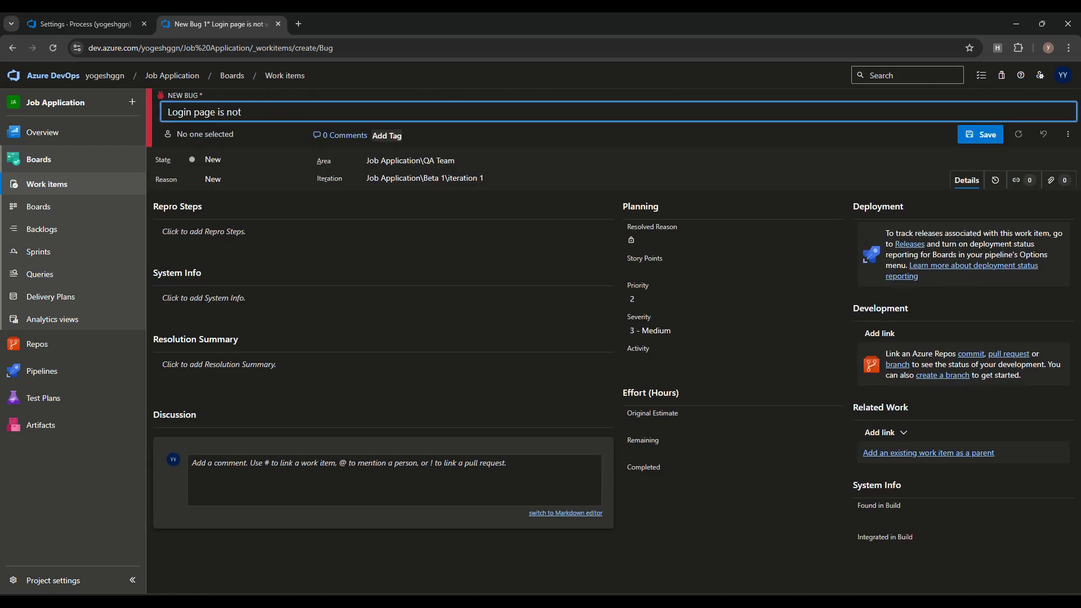
type("working")
key("ctrl+s")
- Change the bug's state to Resolved and enter "test" as its Resolution Summary
left_click(256, 160)
left_click(231, 218)
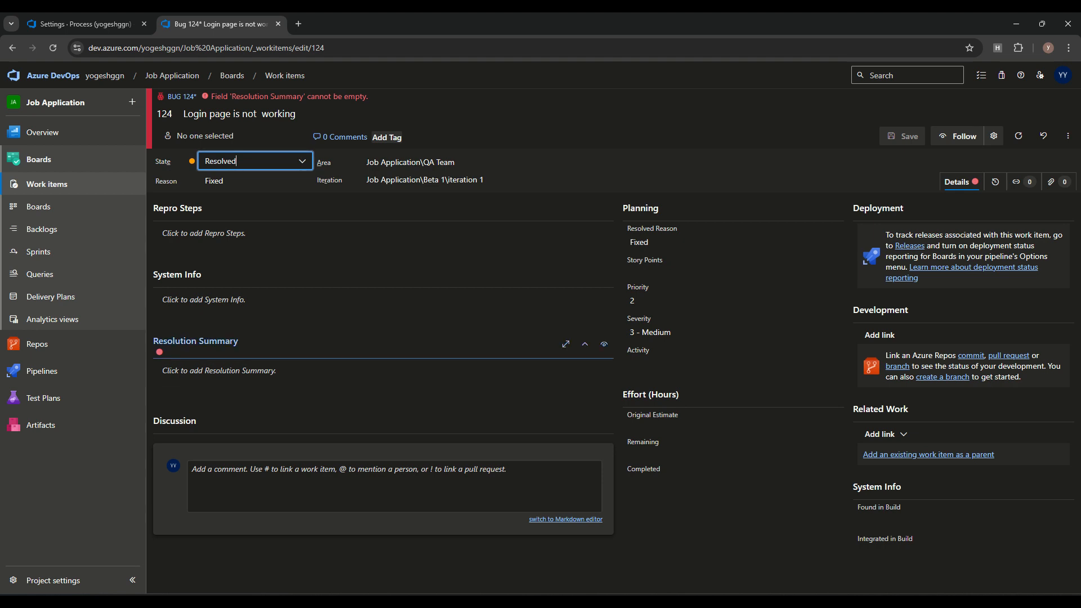
left_click(271, 372)
type("test")
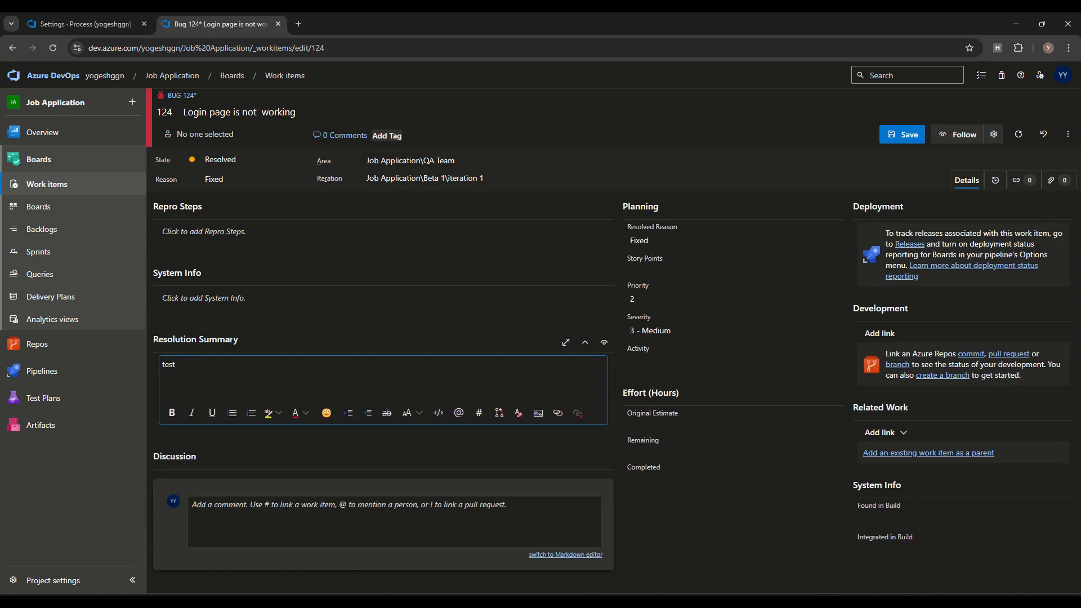
- Start a second Bug rule named "RemainingWork" with the condition "A work item state is" Closed
left_click(93, 24)
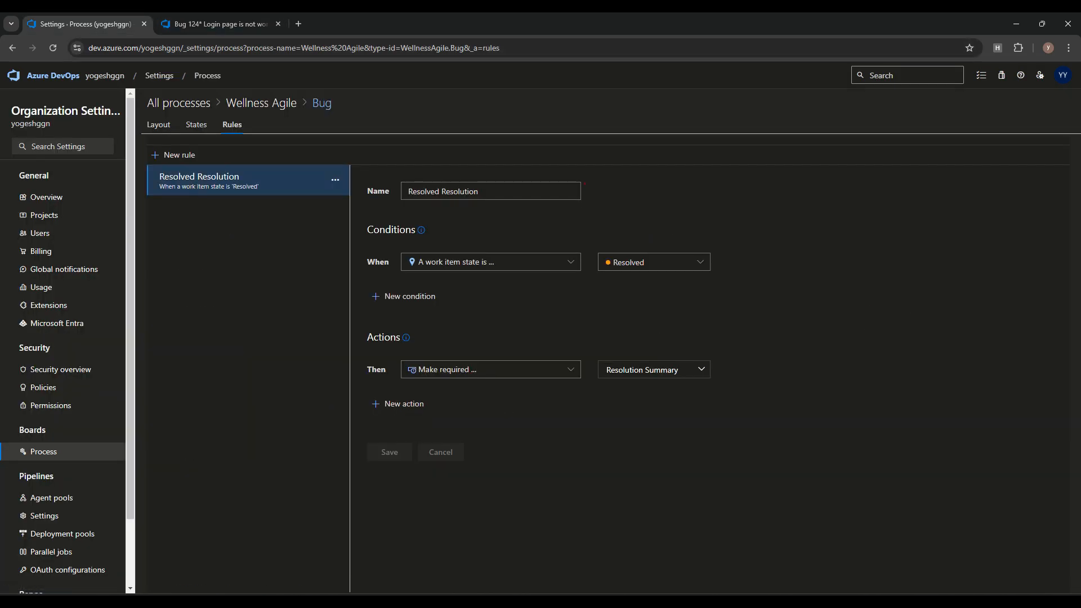
left_click(175, 155)
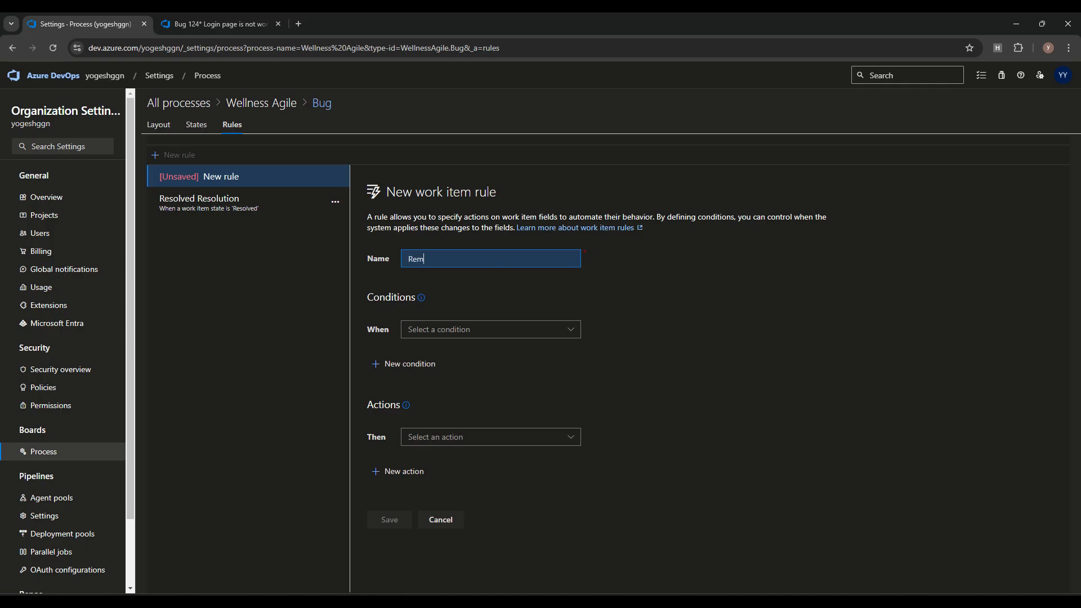
type("RemainingWork")
key("Tab")
left_click(492, 330)
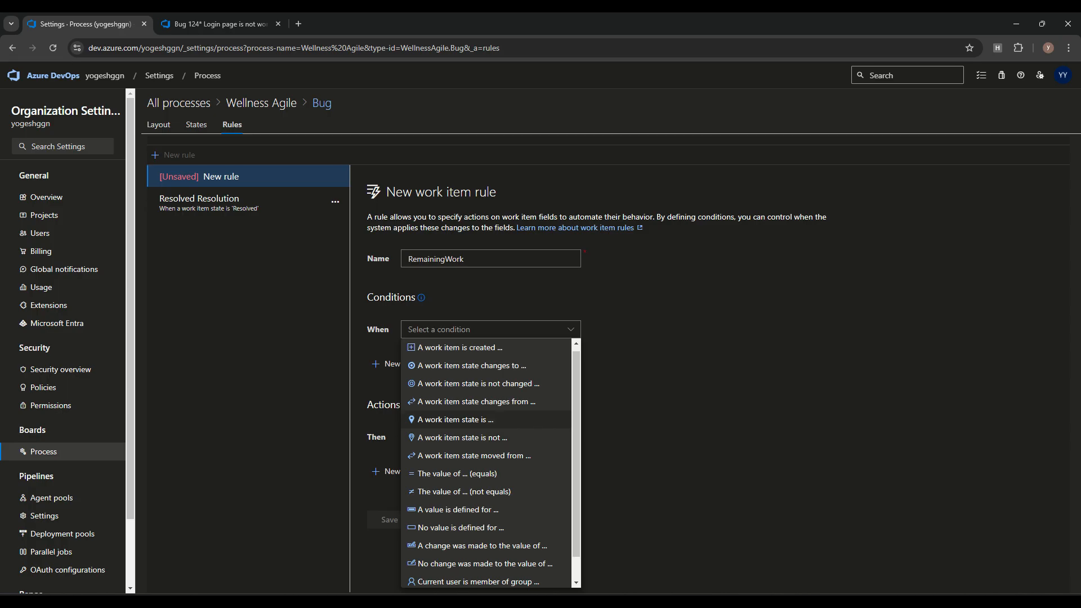
left_click(455, 420)
left_click(653, 330)
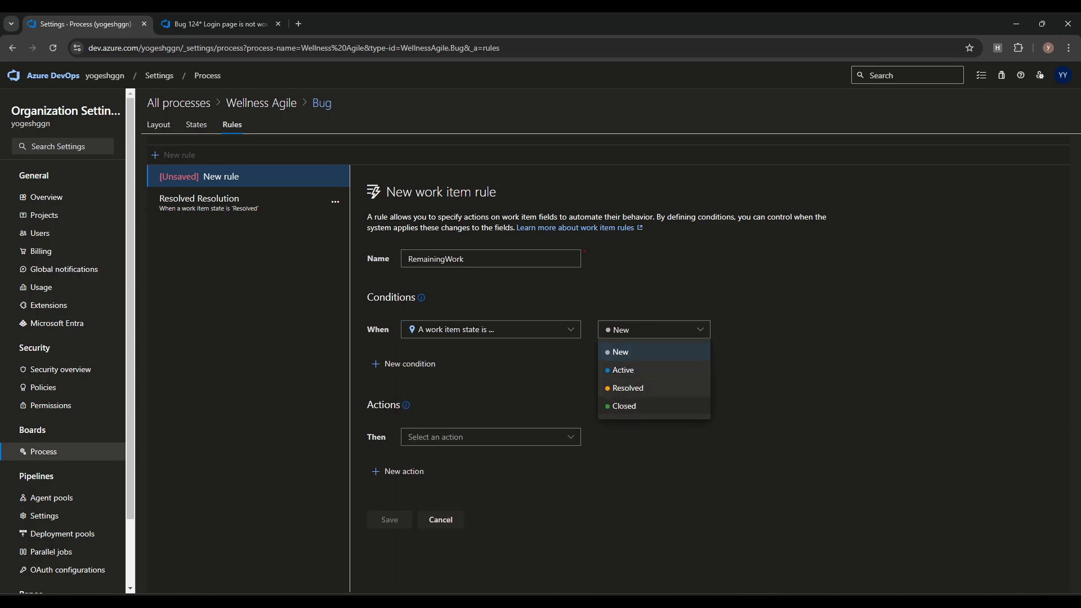
left_click(624, 406)
- Set the RemainingWork rule's action to set the value of Remaining Work to 0, and save the rule
left_click(490, 437)
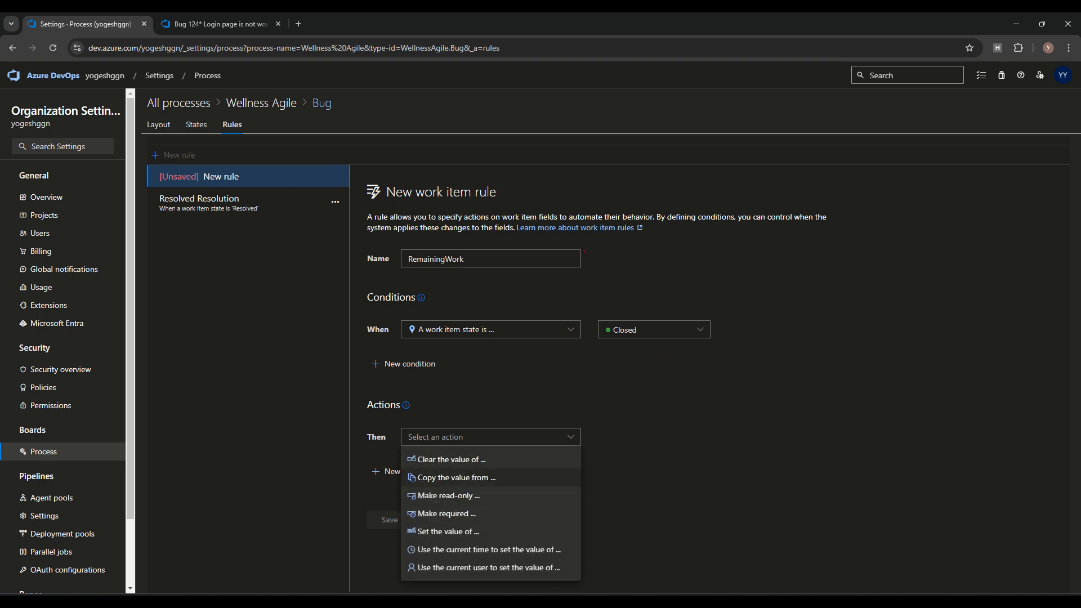
left_click(449, 532)
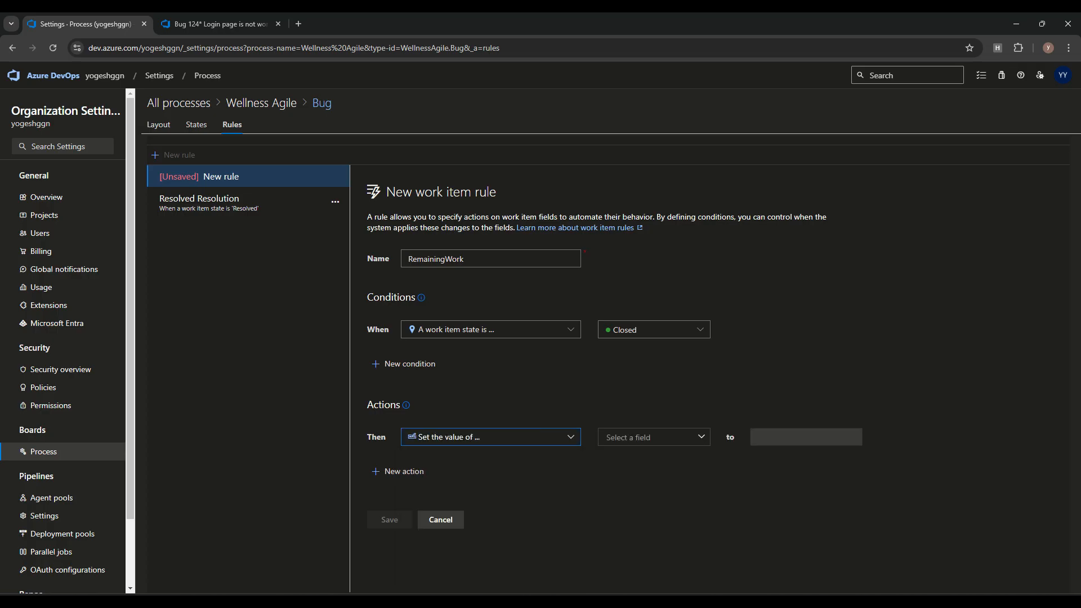
left_click(653, 438)
scroll(648, 360, "down", 1)
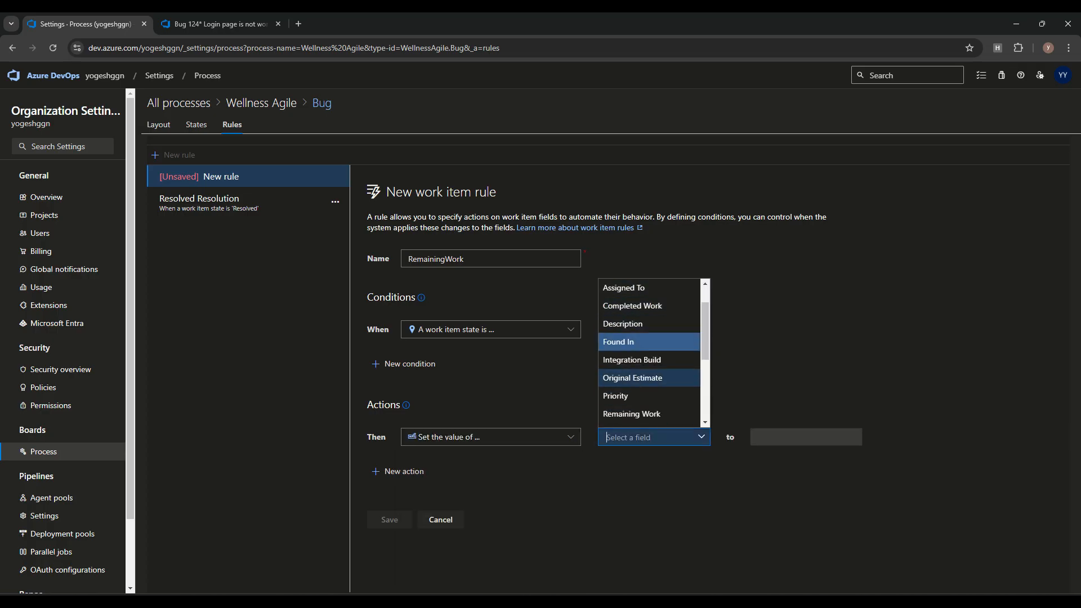
left_click(632, 413)
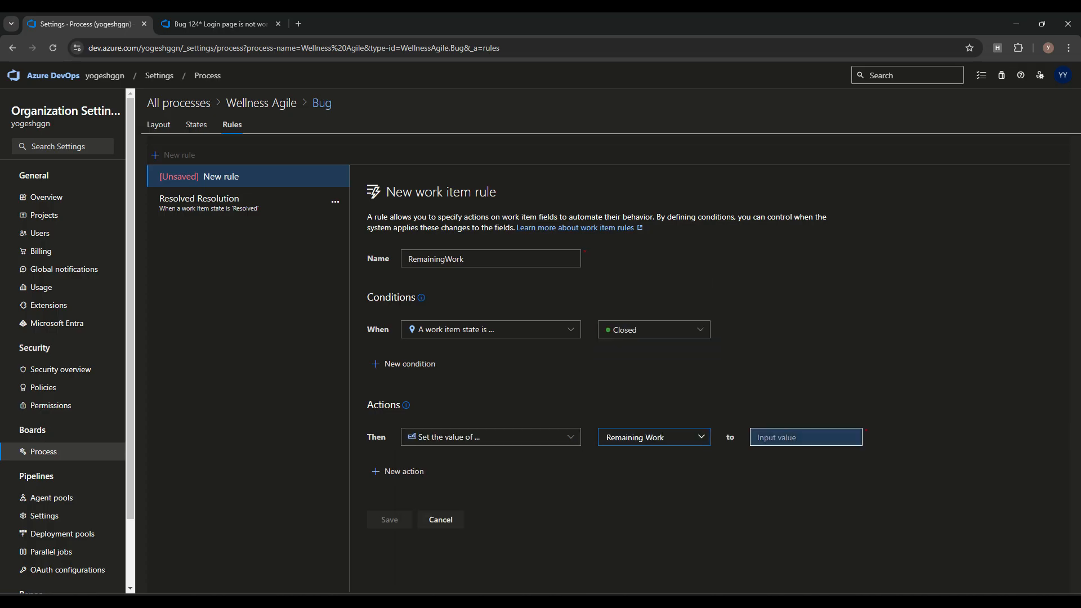
type("0")
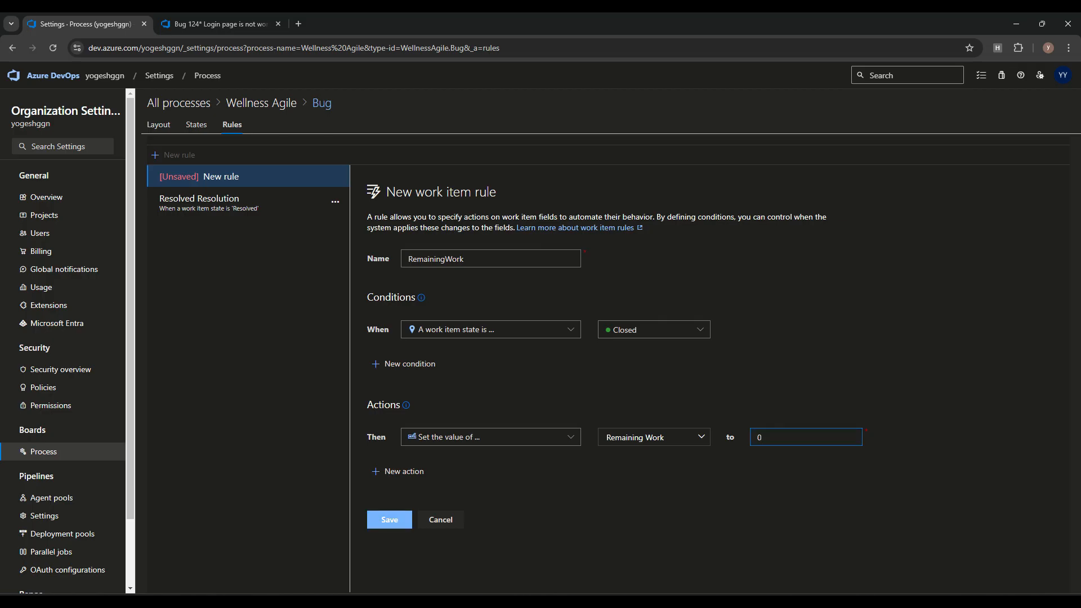
left_click(390, 520)
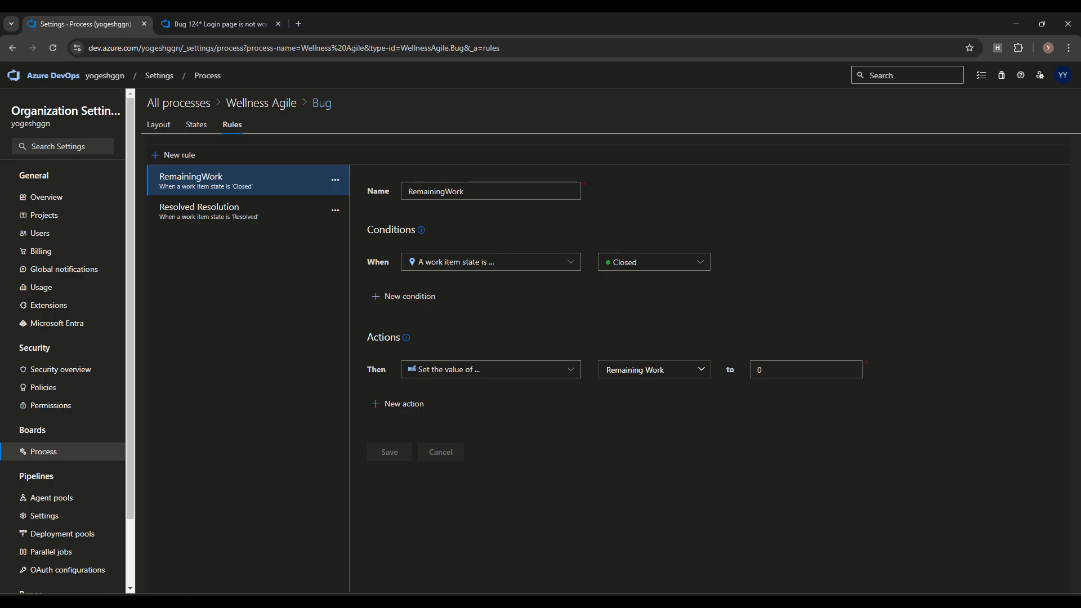
- Go from the edited login bug back to the work items list, saving the bug's pending changes
left_click(221, 24)
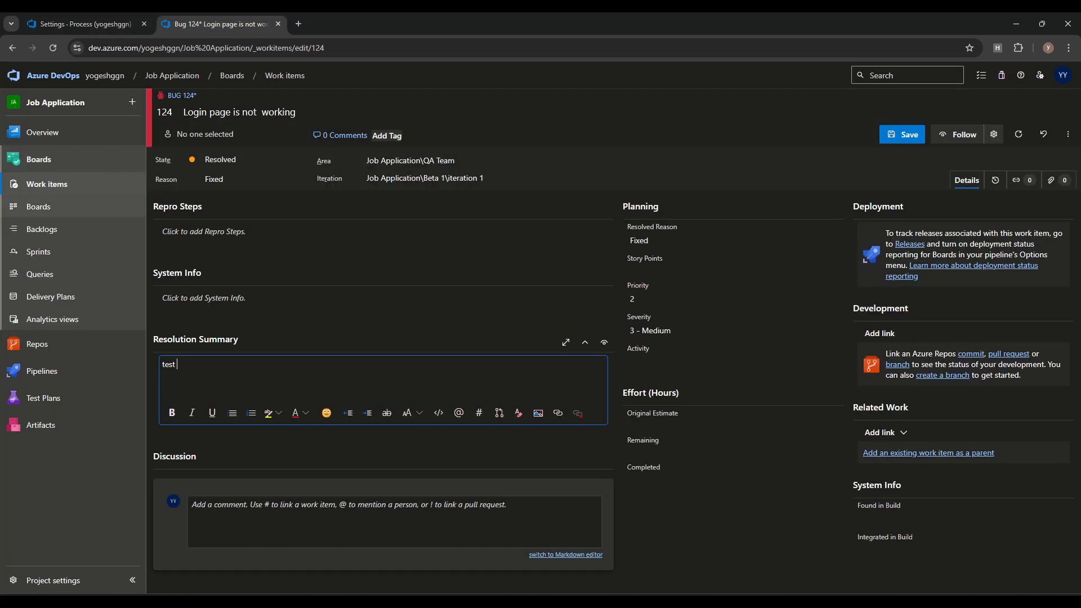
left_click(46, 184)
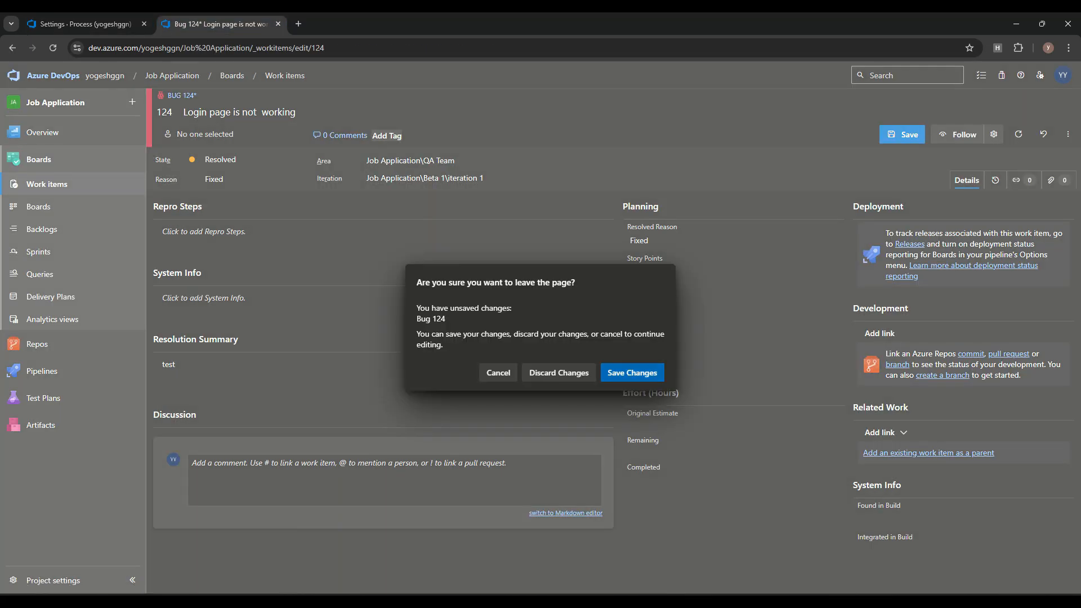
left_click(632, 373)
left_click(293, 130)
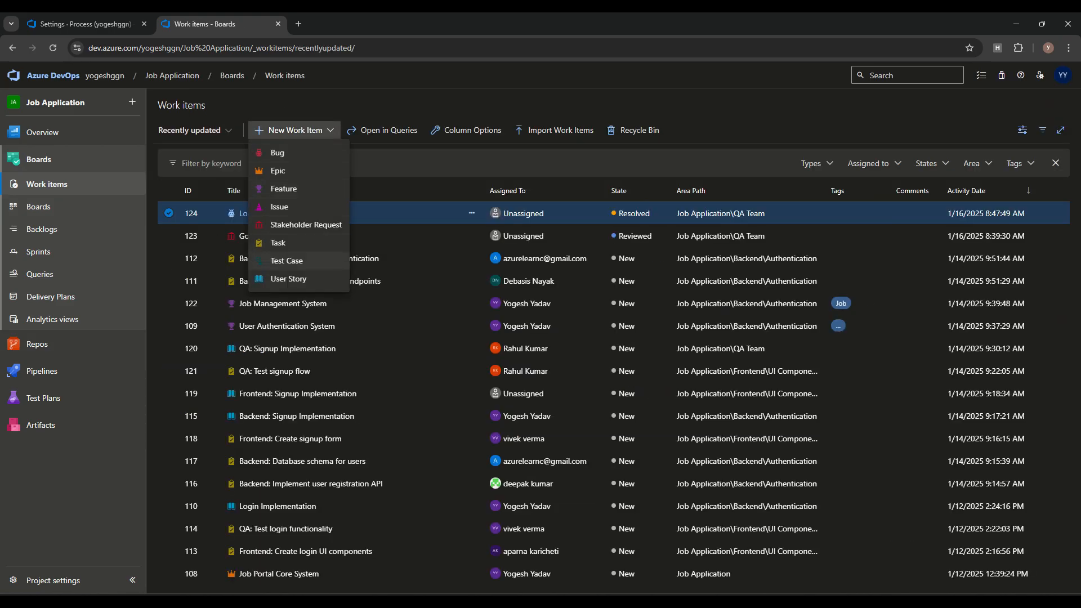
left_click(278, 243)
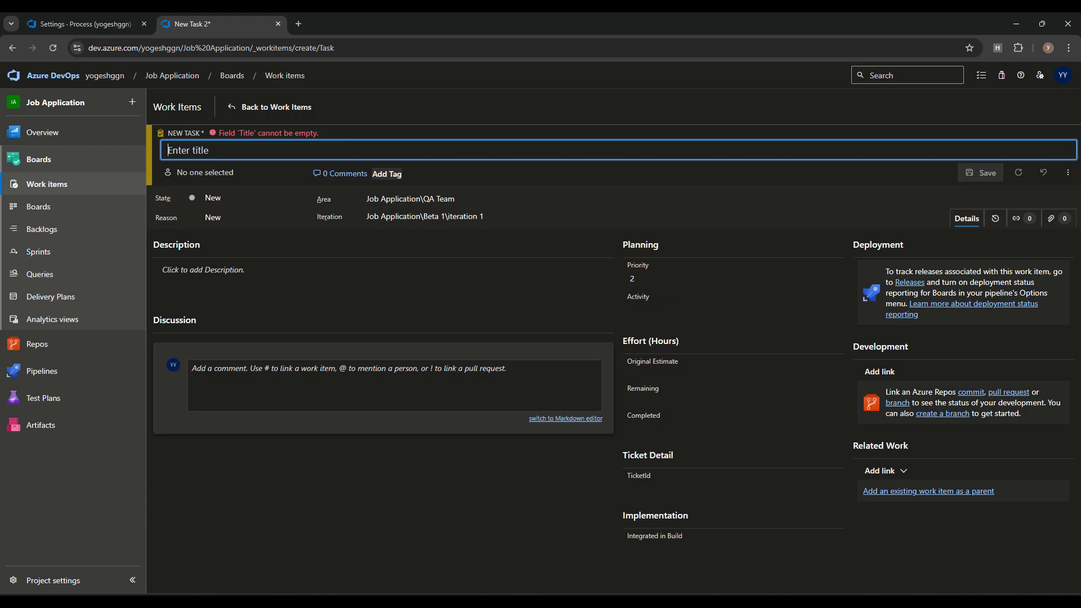
left_click(47, 184)
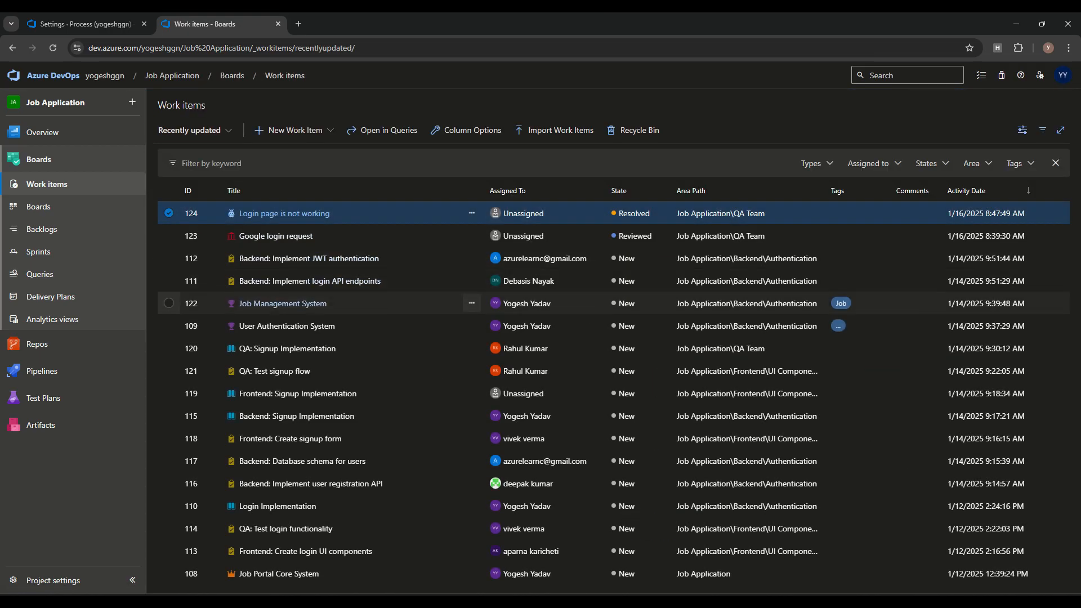
left_click(309, 258)
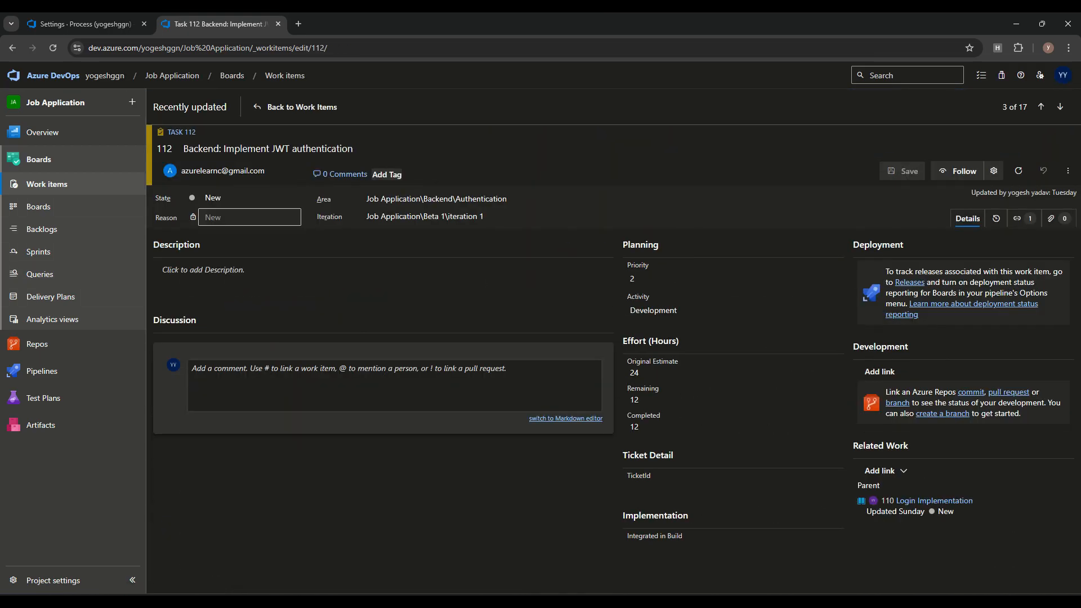
left_click(248, 198)
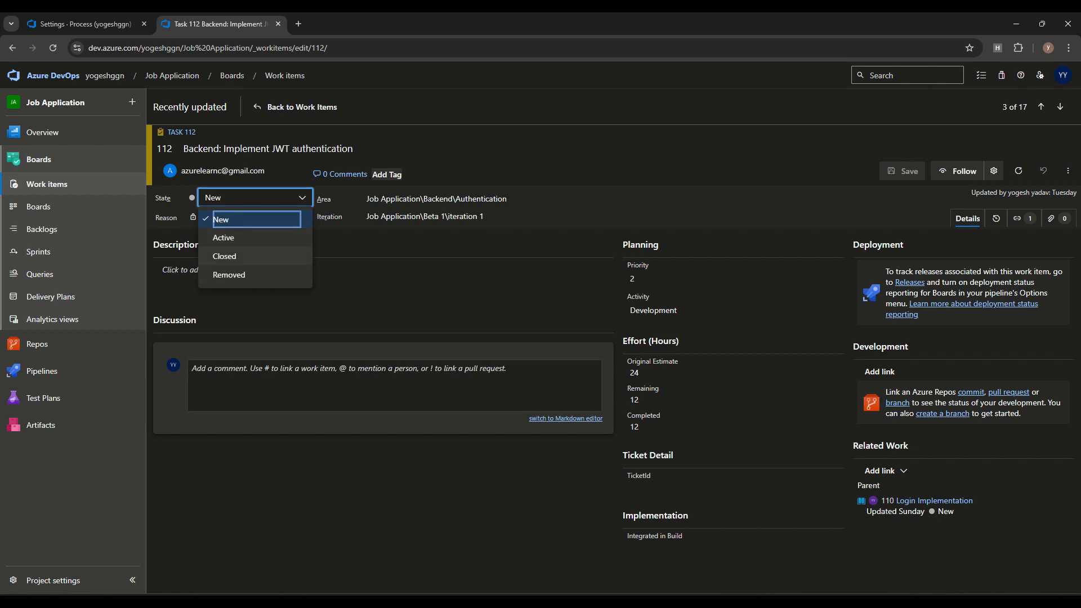
left_click(224, 256)
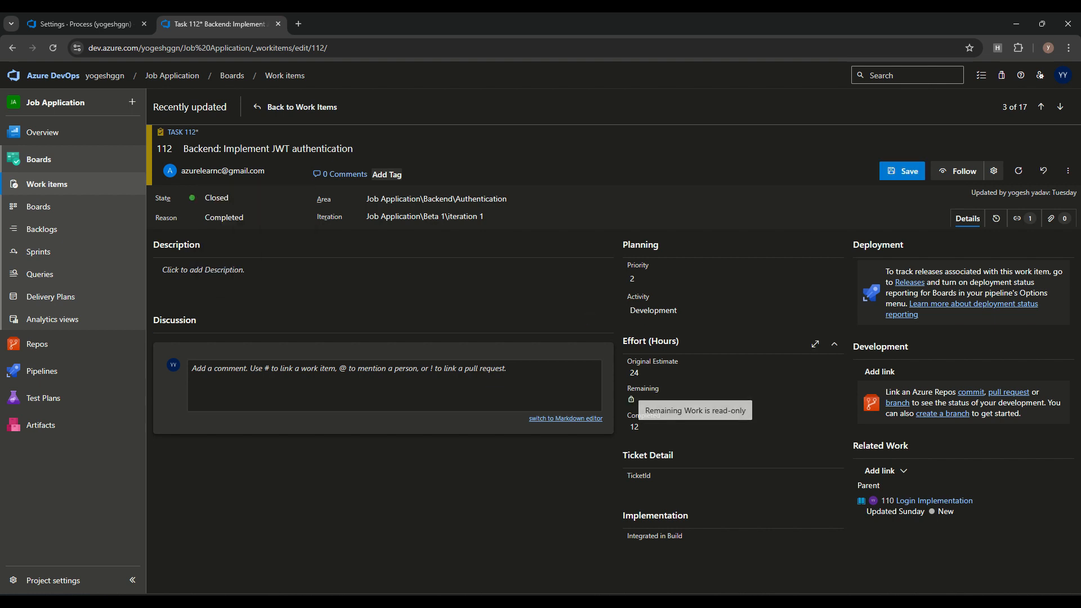
left_click(42, 229)
left_click(558, 373)
- Set the state of the task "Backend: Implement JWT authentication" to Closed, save it, and go back to the work items list
left_click(307, 259)
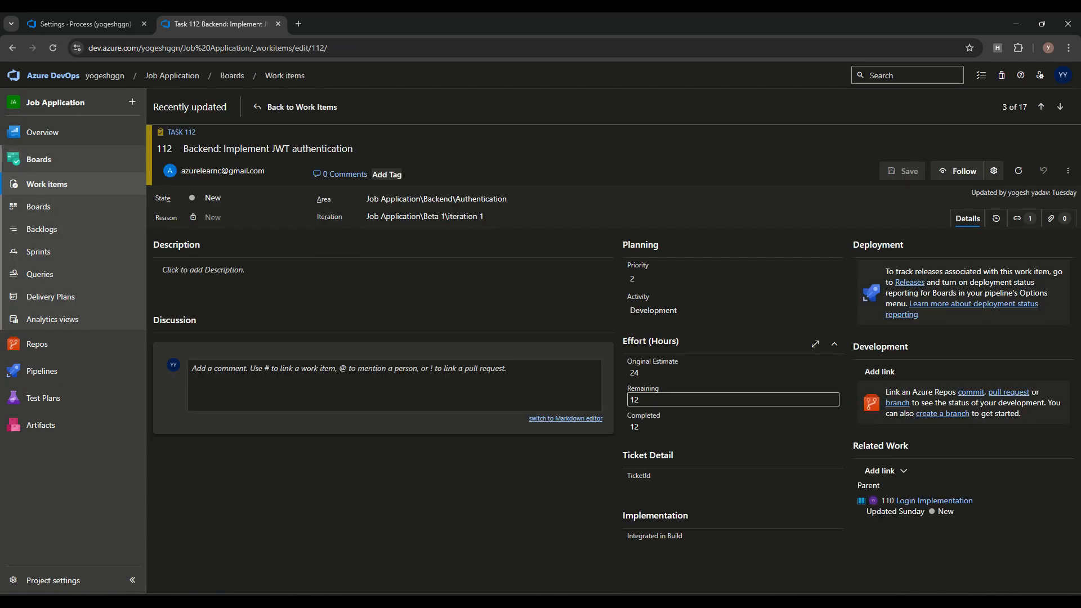
left_click(253, 198)
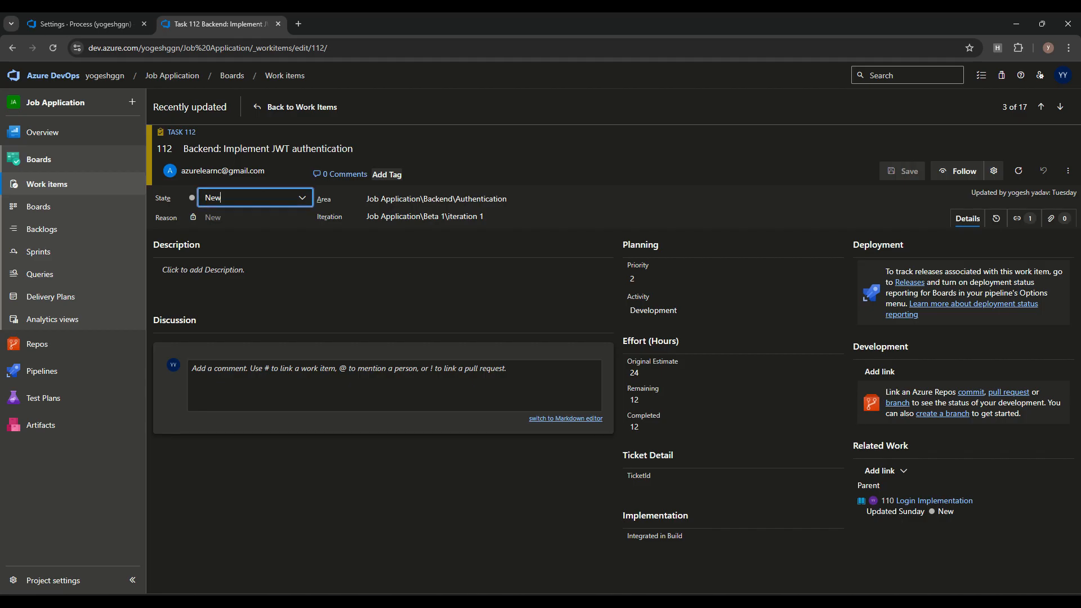
left_click(224, 256)
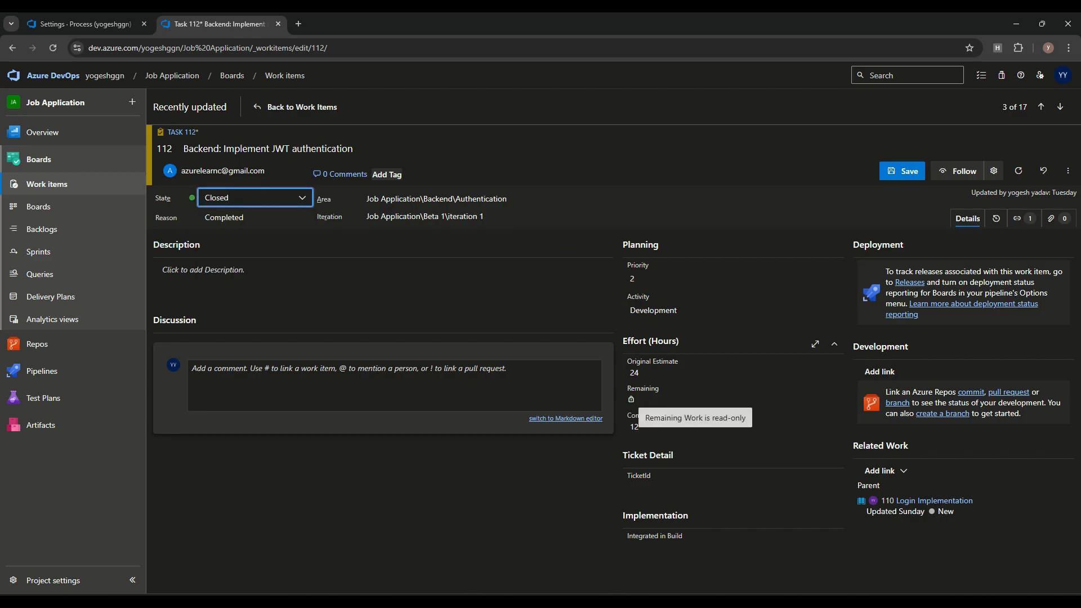
key("ctrl+s")
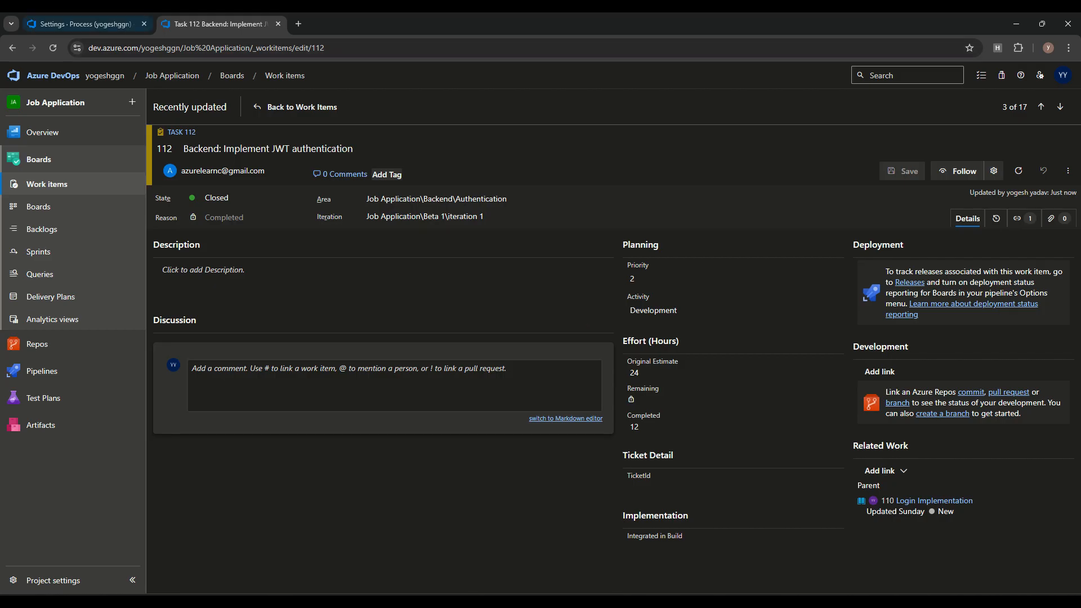
left_click(85, 24)
left_click(214, 24)
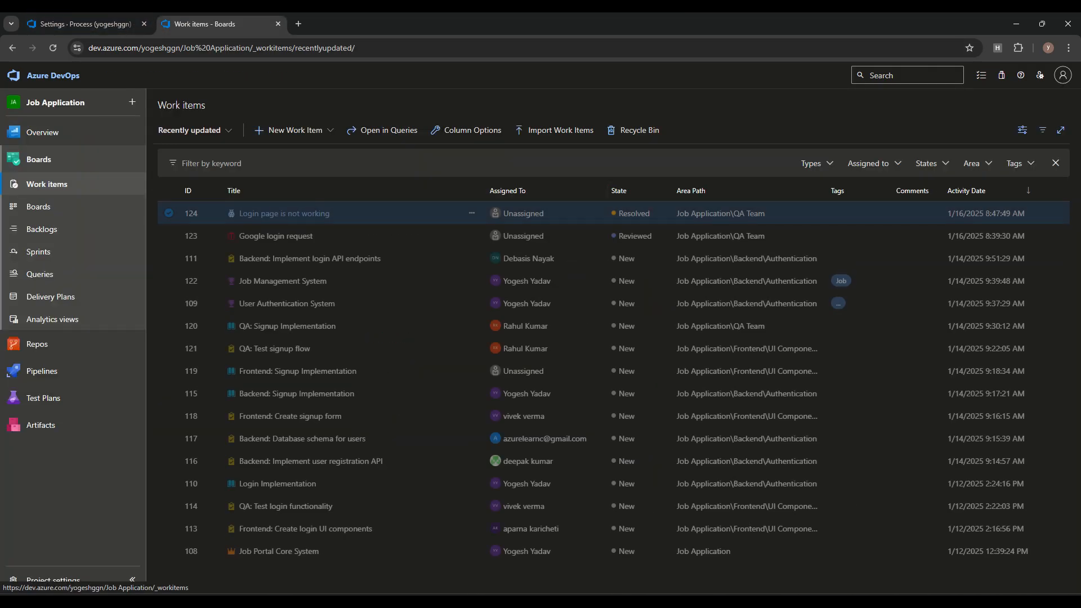
- Try changing the type of the task "Backend: Implement login API endpoints" to Feature, and cancel the change
left_click(309, 259)
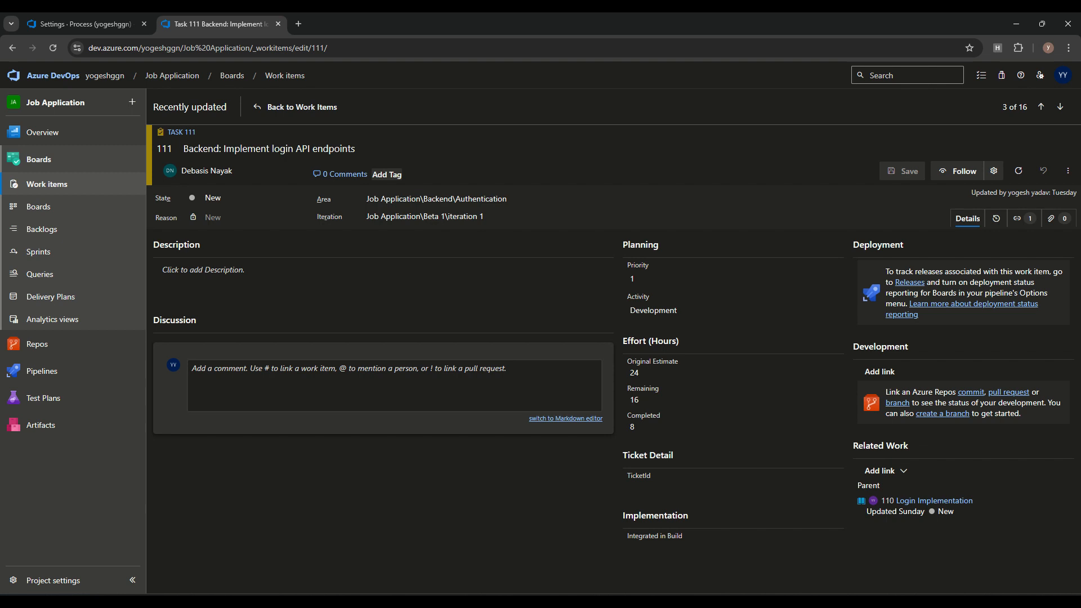
left_click(1068, 171)
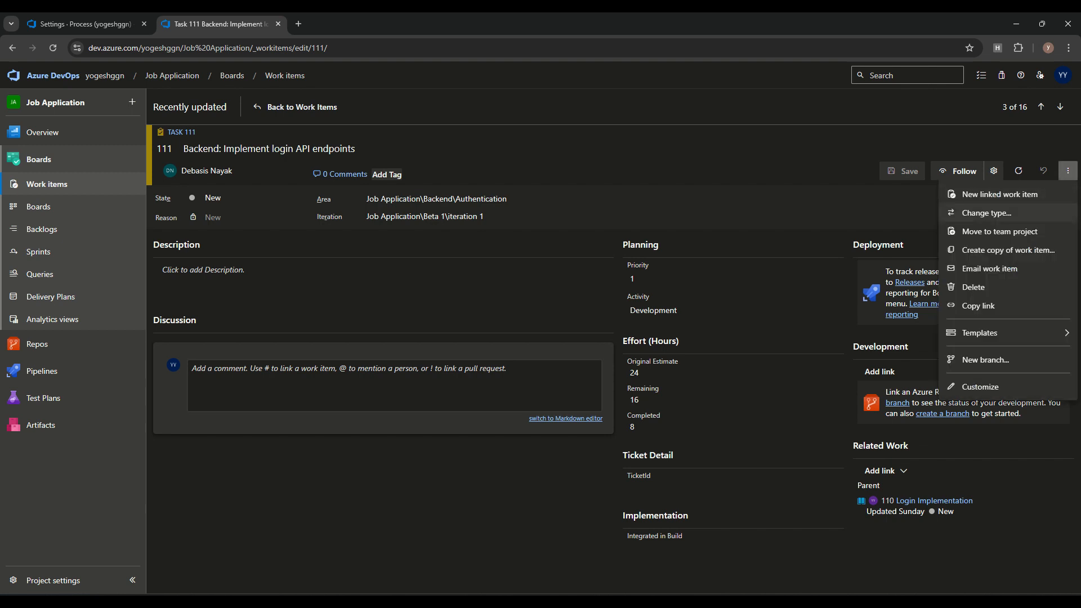
left_click(986, 213)
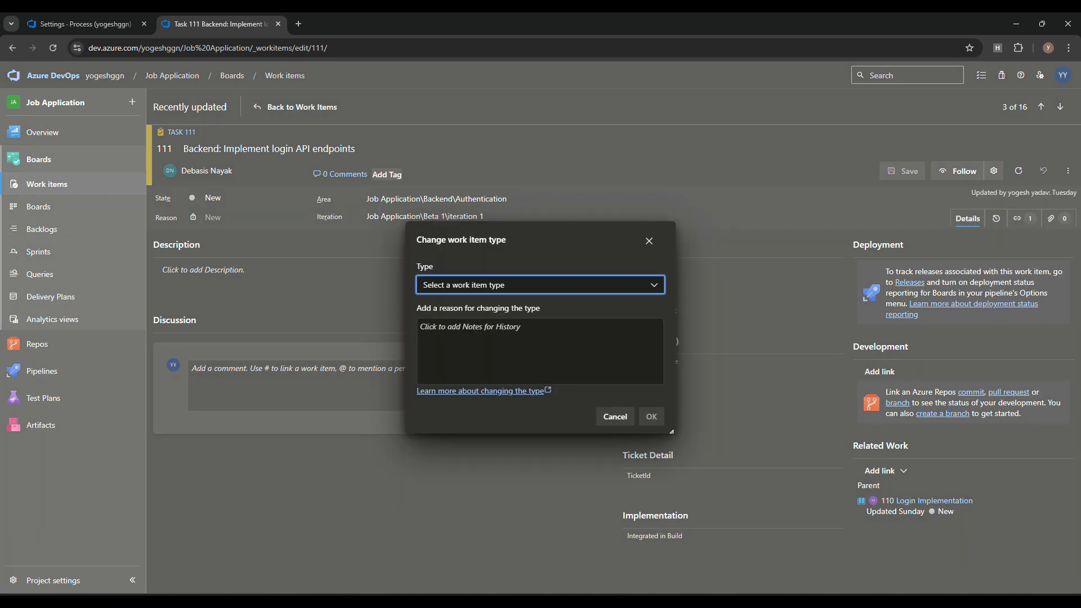
left_click(507, 285)
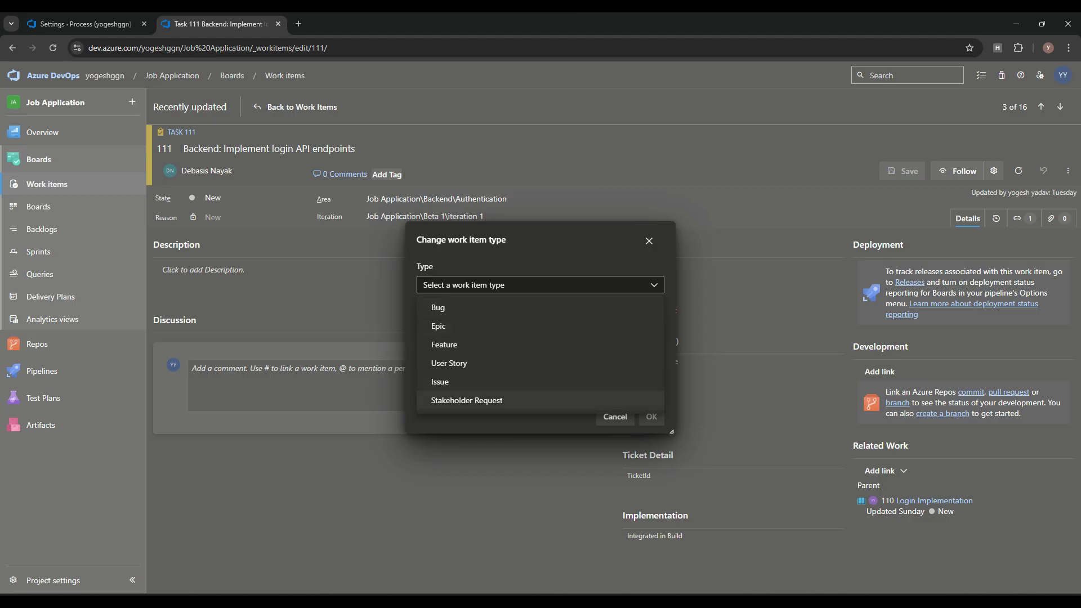
left_click(445, 345)
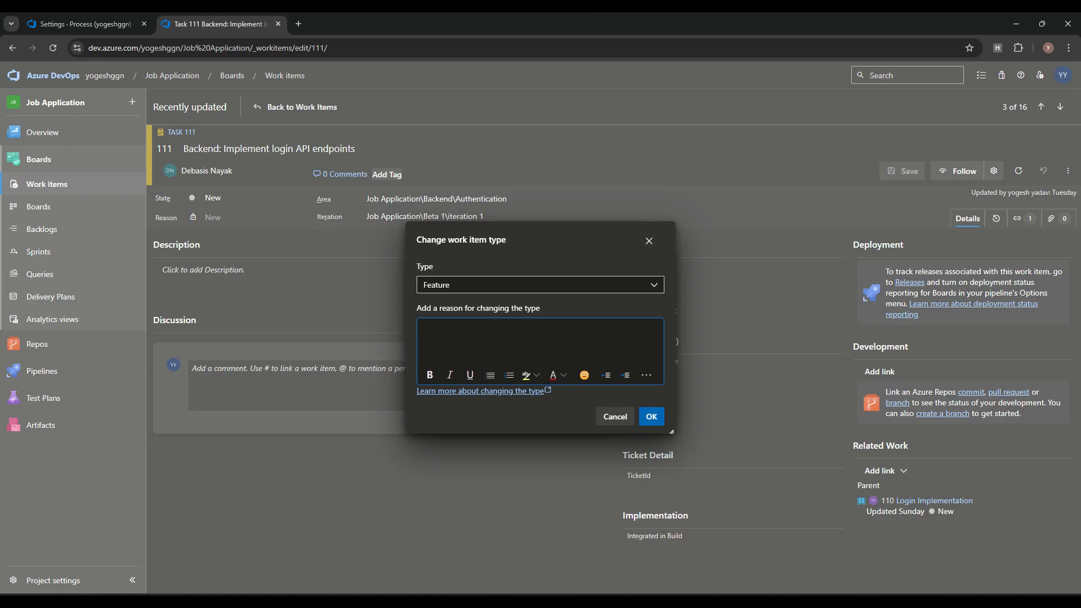
left_click(615, 417)
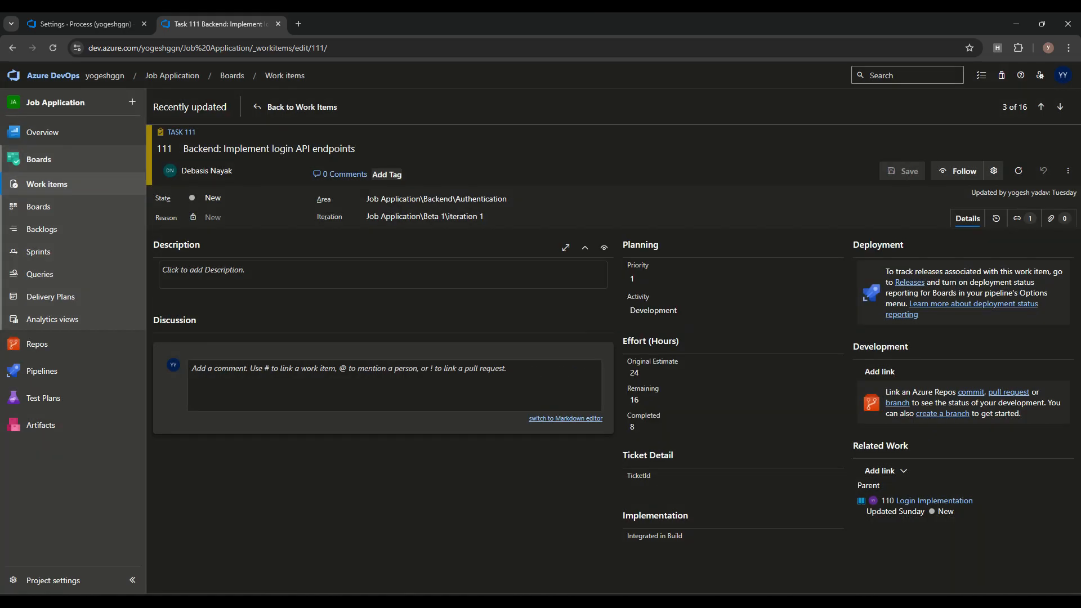
- Expand Login Implementation in the Backend Team backlog and select its tasks "Backend: Implement login API endpoints" and "Frontend: Create login UI components"
left_click(38, 207)
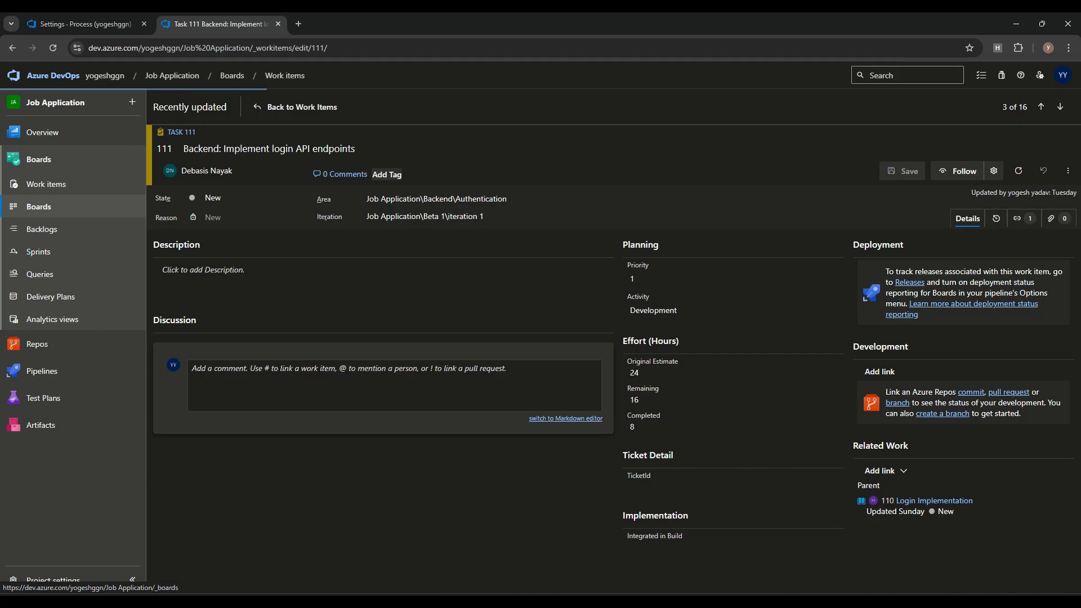
left_click(42, 229)
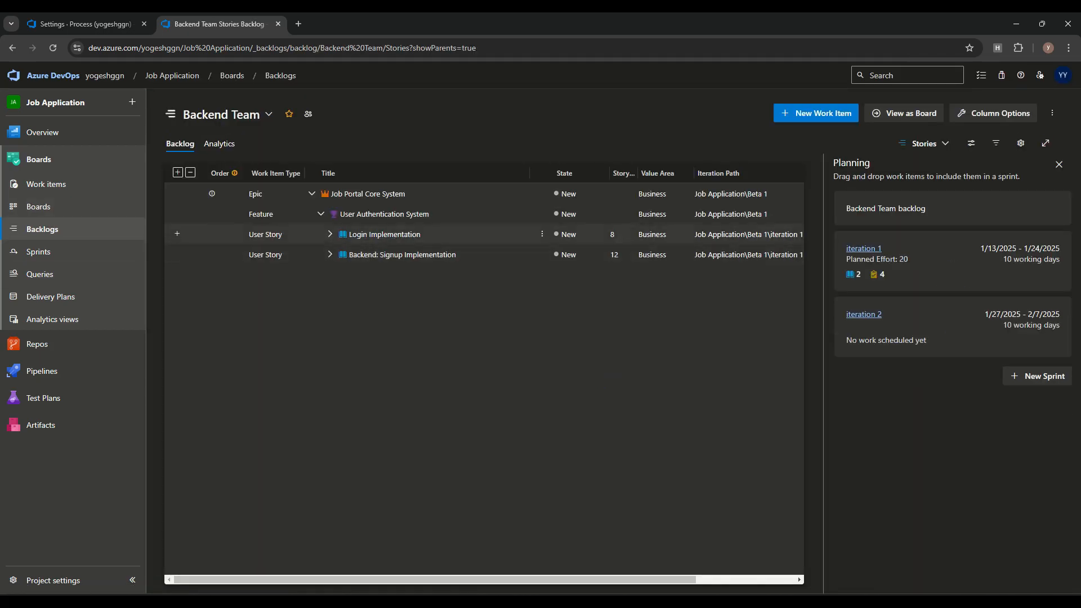
left_click(330, 234)
left_click(394, 254)
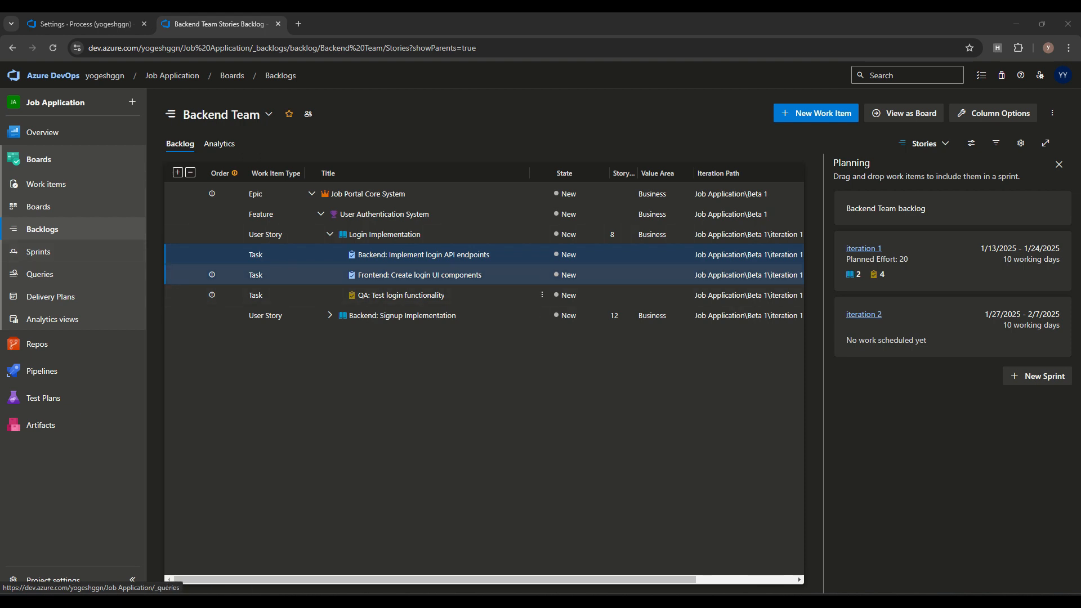
- Examine the bulk actions for the two selected tasks, open their bulk edit dialog, and cancel it
left_click(542, 255)
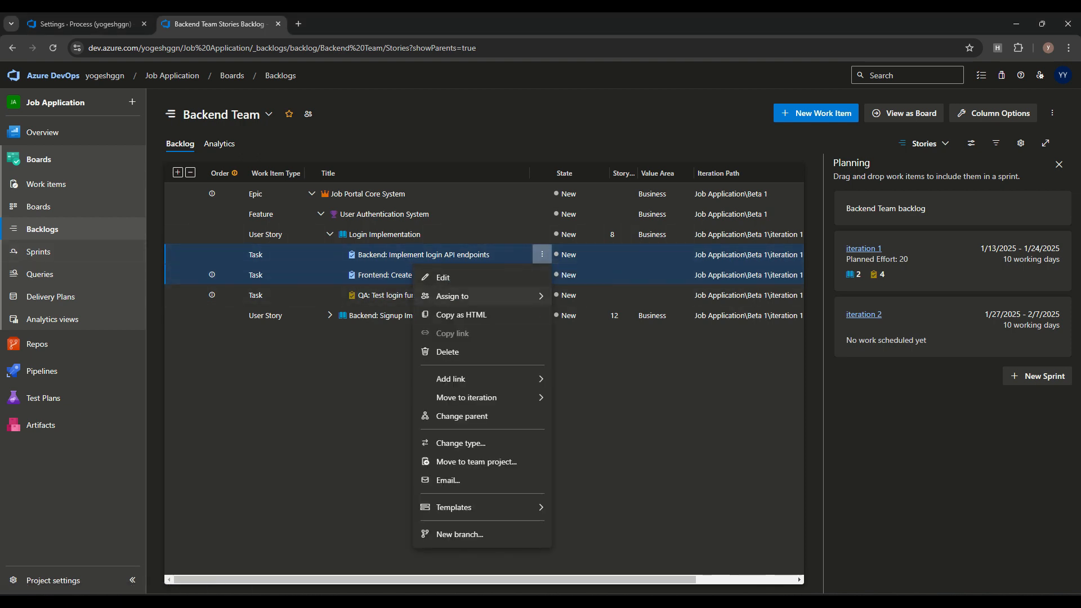
left_click(485, 296)
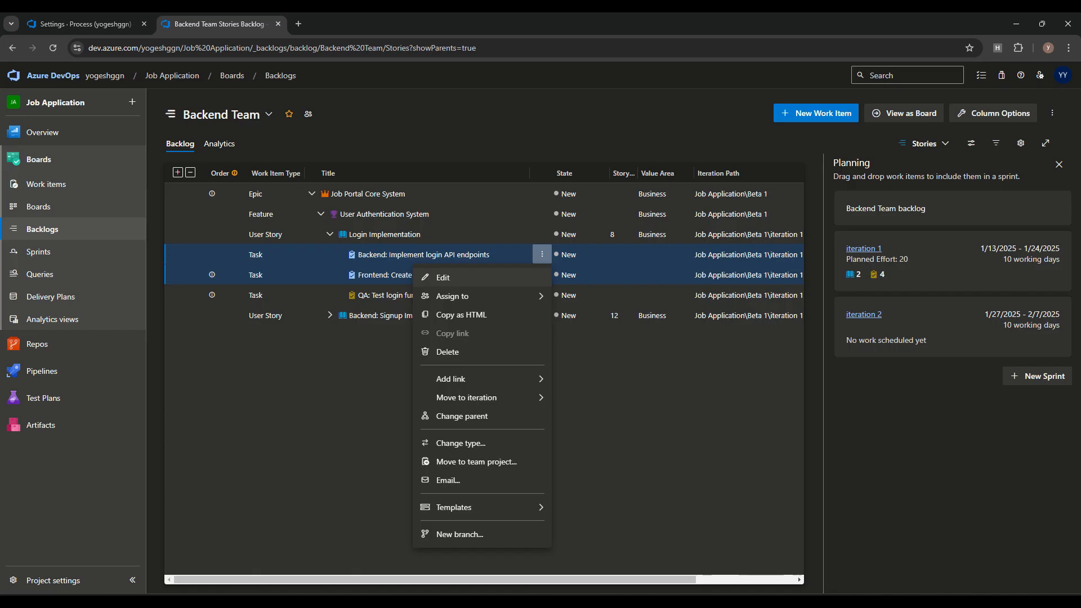
left_click(445, 277)
left_click(459, 281)
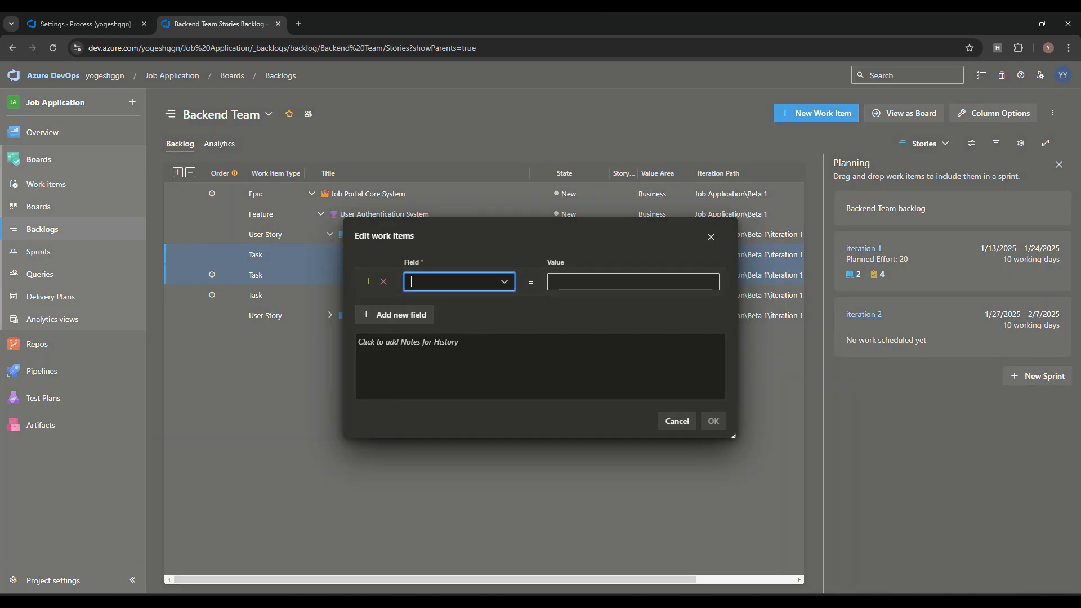
left_click(677, 421)
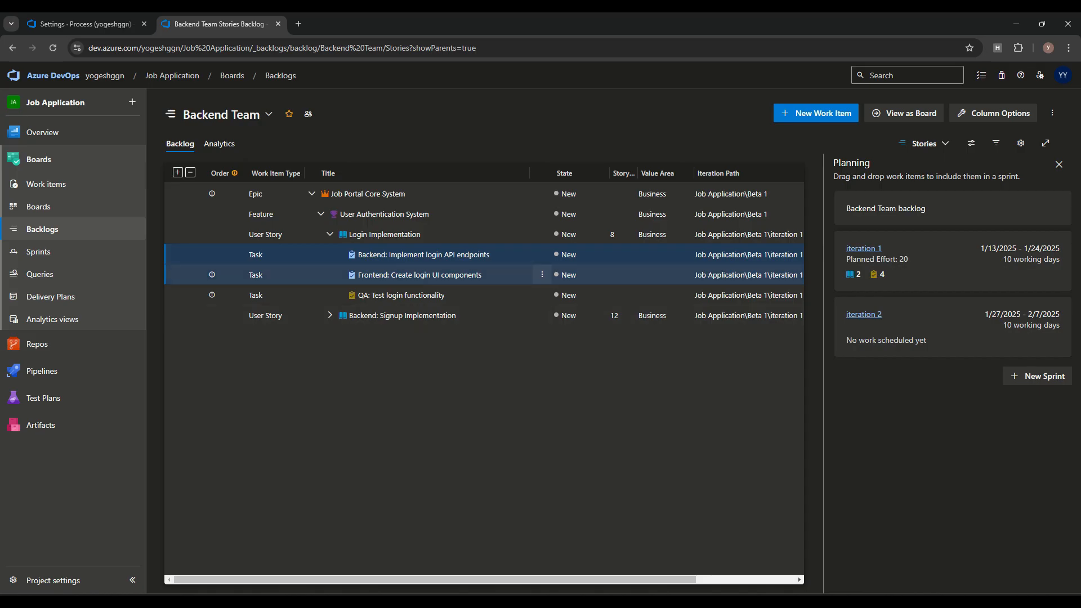
- Show the target iterations available for moving the two selected tasks
left_click(542, 254)
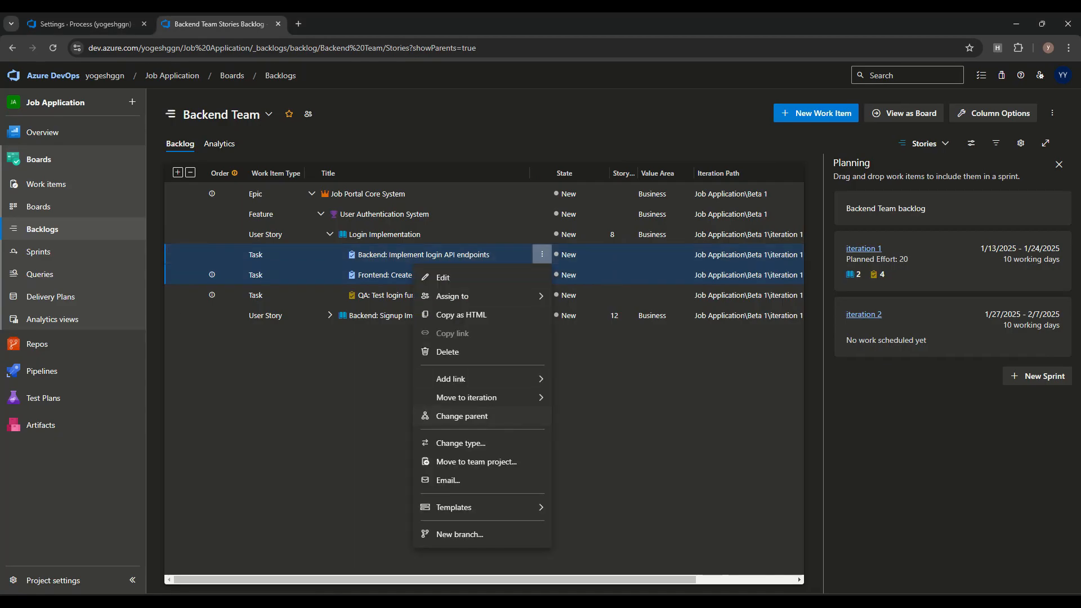
mouse_move(495, 398)
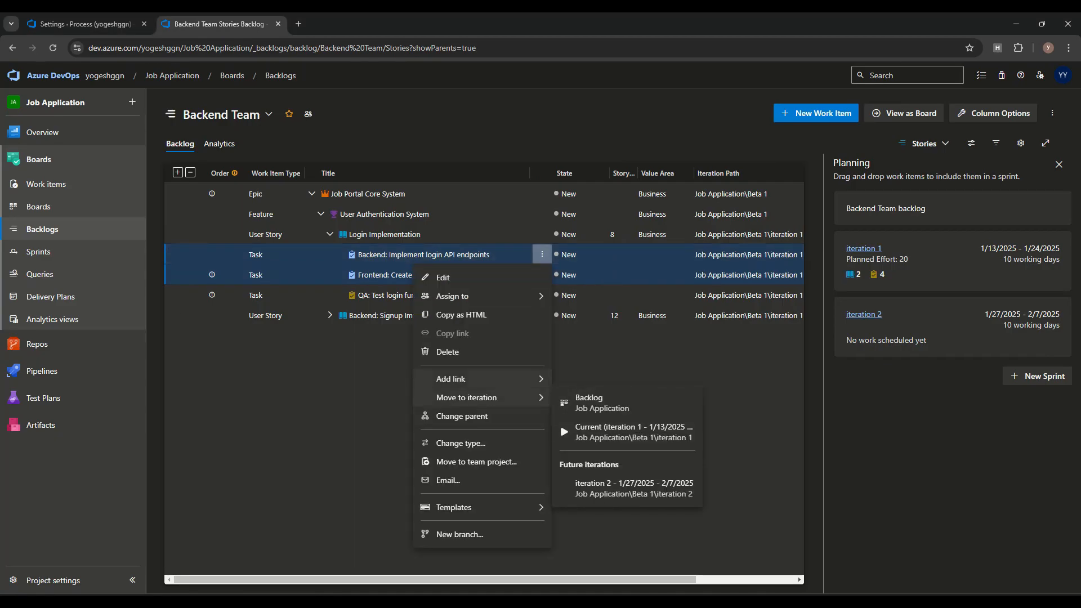